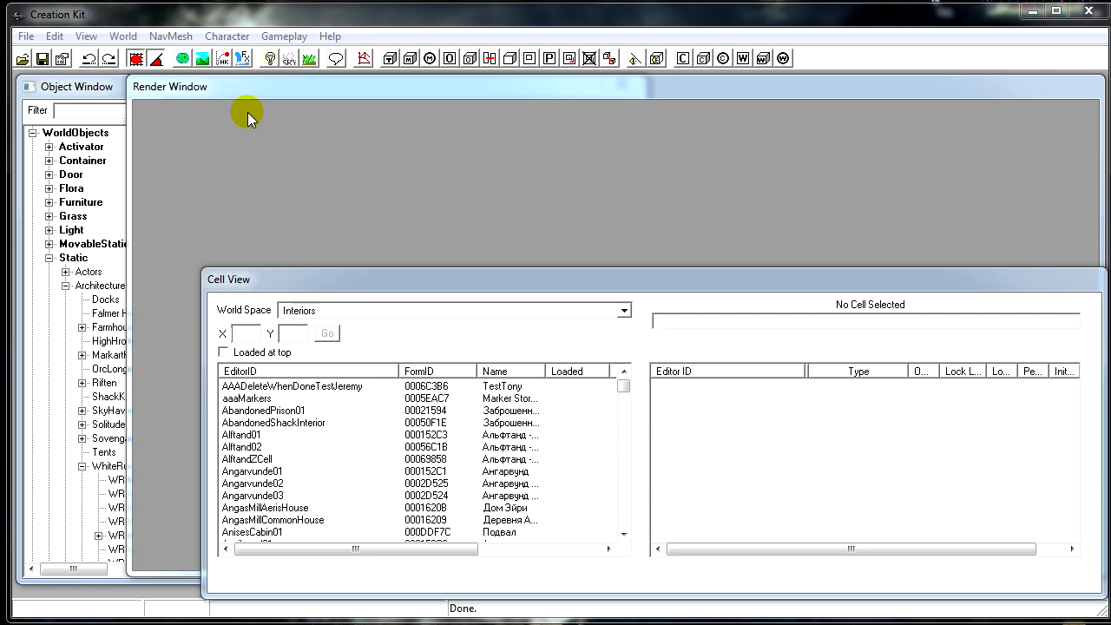
Step: Look through the available master and plugin files in the data file list without loading any
{"action": "mouse_move", "coordinate": [250, 279]}
{"action": "left_mouse_down"}
{"action": "mouse_move", "coordinate": [265, 276]}
{"action": "mouse_move", "coordinate": [255, 273]}
{"action": "left_mouse_up"}
{"action": "left_click", "coordinate": [23, 60]}
{"action": "scroll", "coordinate": [395, 347], "scroll_direction": "down", "scroll_amount": 5}
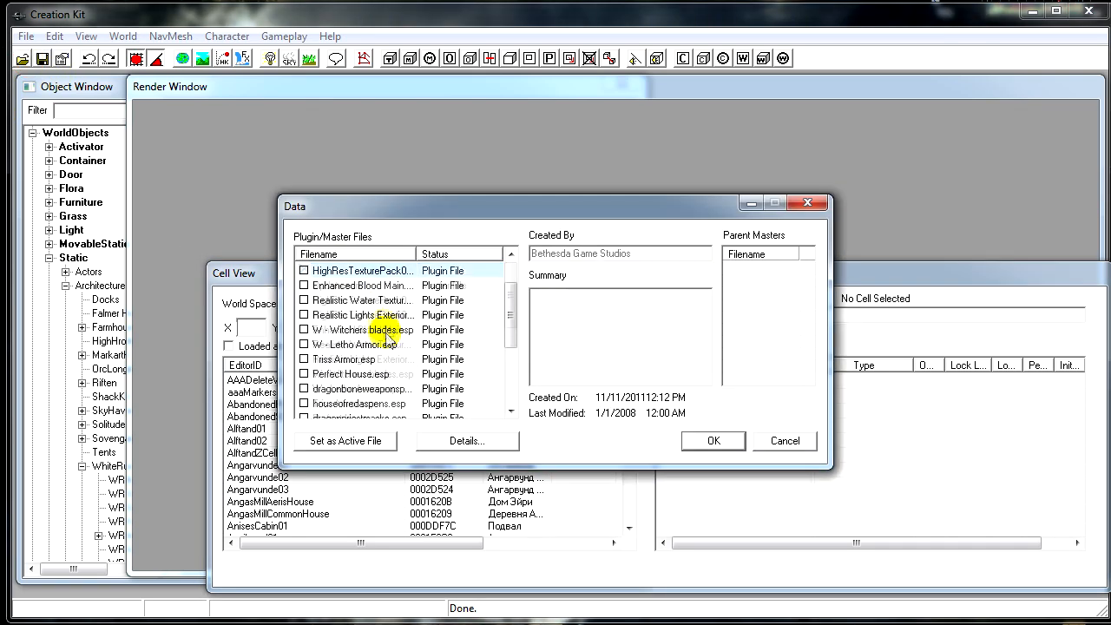
{"action": "scroll", "coordinate": [399, 338], "scroll_direction": "up", "scroll_amount": 5}
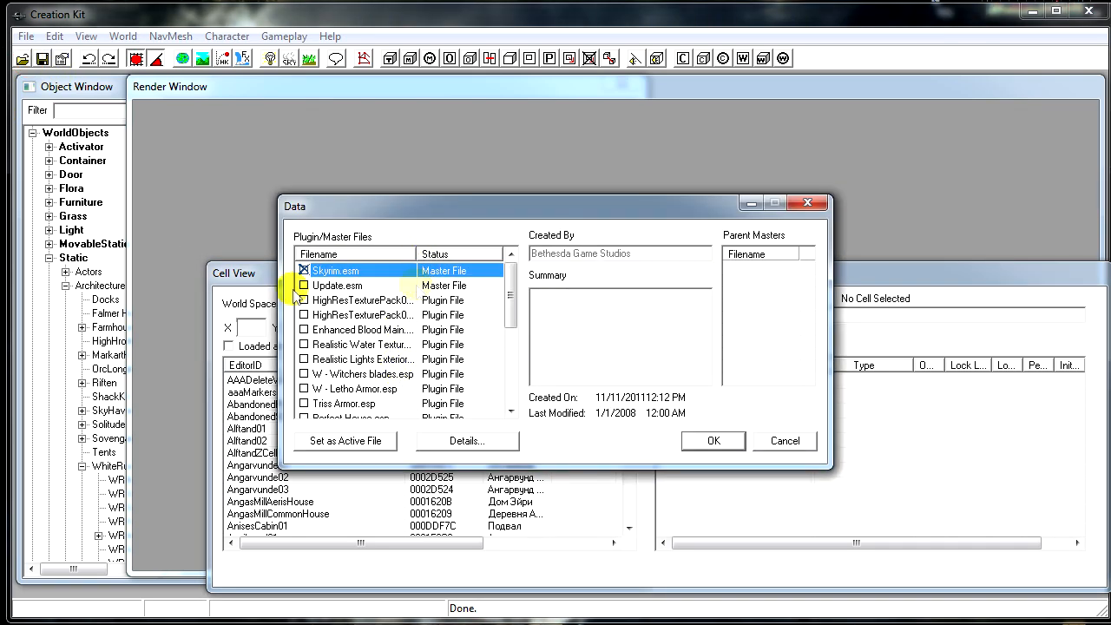
{"action": "left_click", "coordinate": [74, 308]}
{"action": "left_click", "coordinate": [807, 202]}
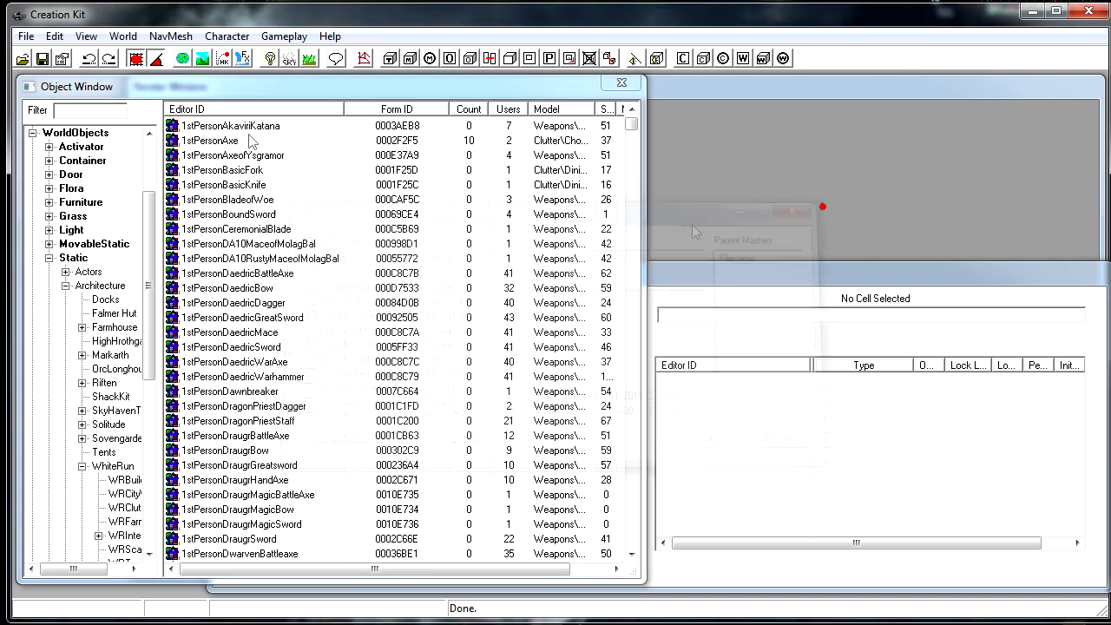
{"action": "left_click", "coordinate": [23, 61]}
{"action": "scroll", "coordinate": [347, 321], "scroll_direction": "down", "scroll_amount": 5}
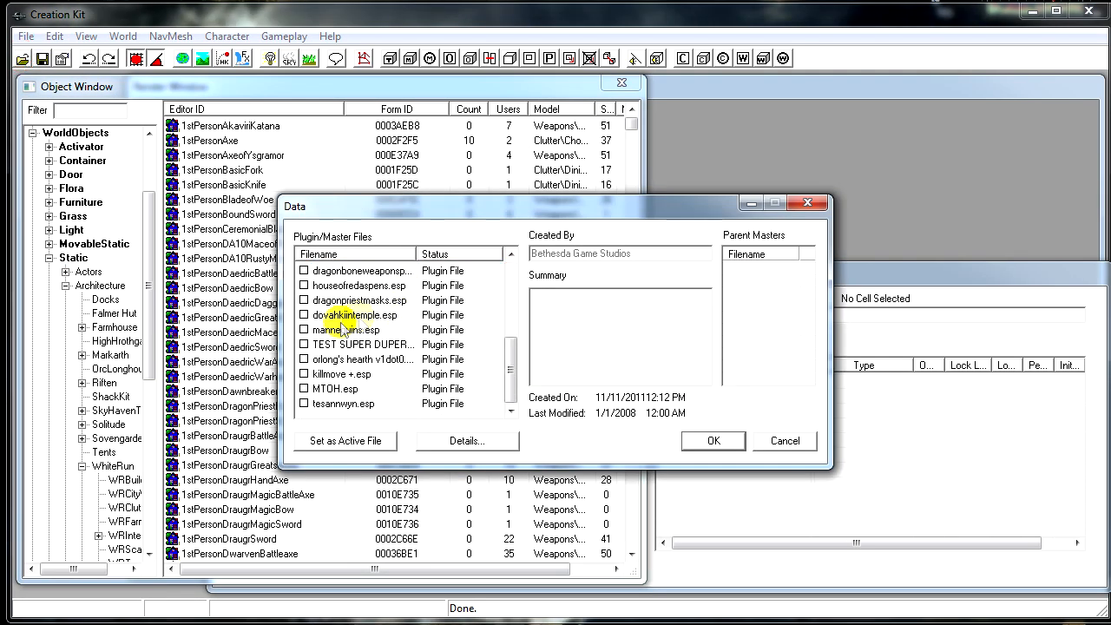
{"action": "scroll", "coordinate": [368, 393], "scroll_direction": "up", "scroll_amount": 5}
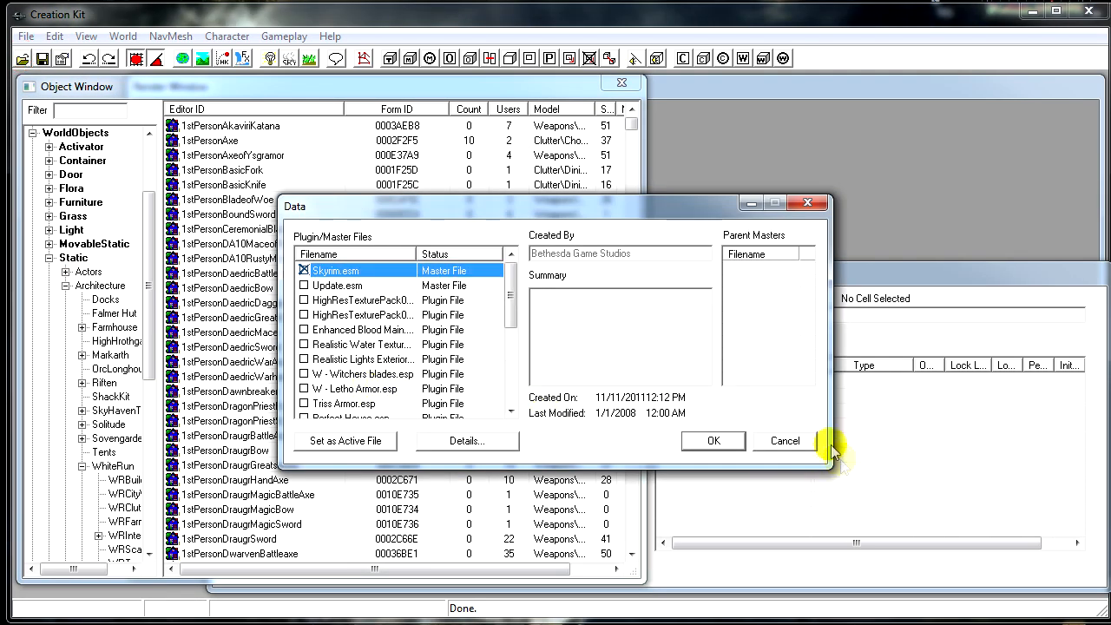
{"action": "left_click", "coordinate": [784, 440]}
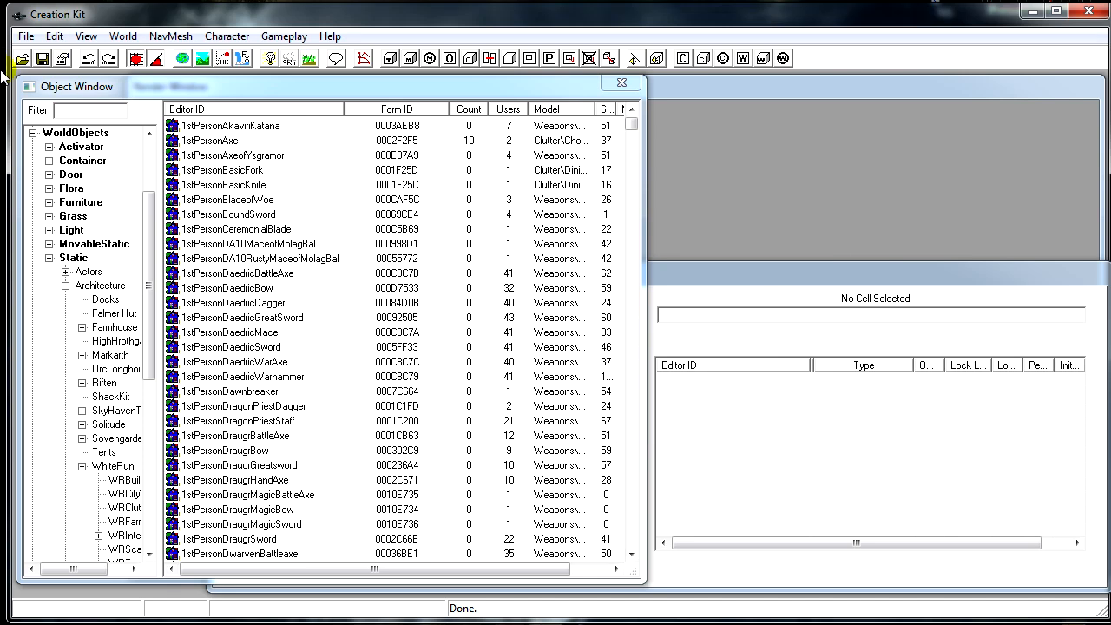
Step: Create a new world space with the editor ID aaTEST
{"action": "left_click", "coordinate": [783, 279]}
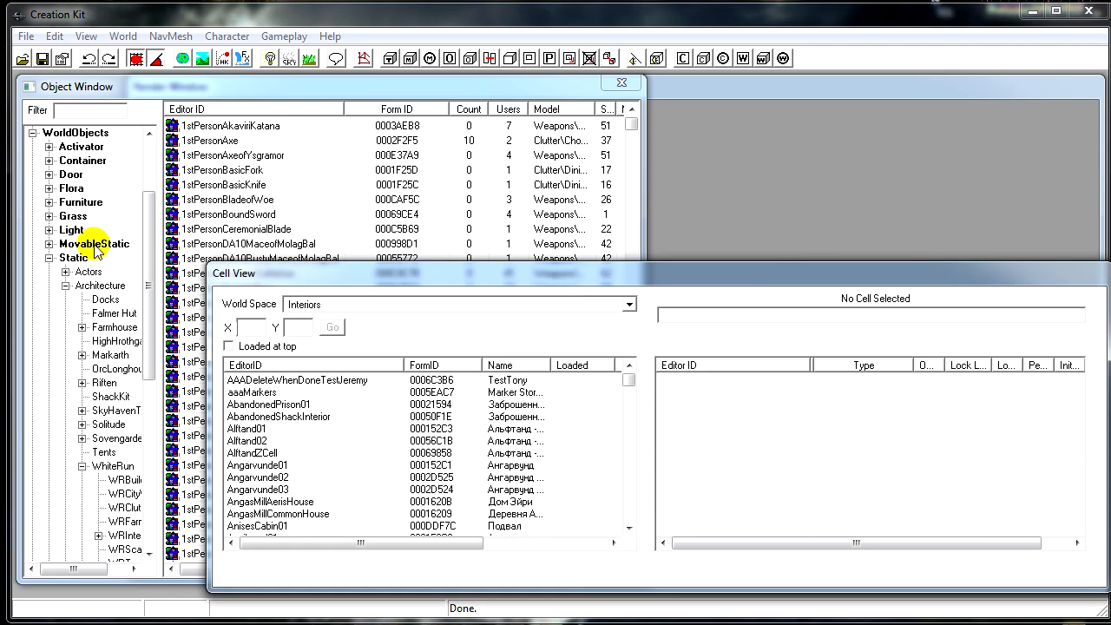
{"action": "left_click", "coordinate": [113, 34]}
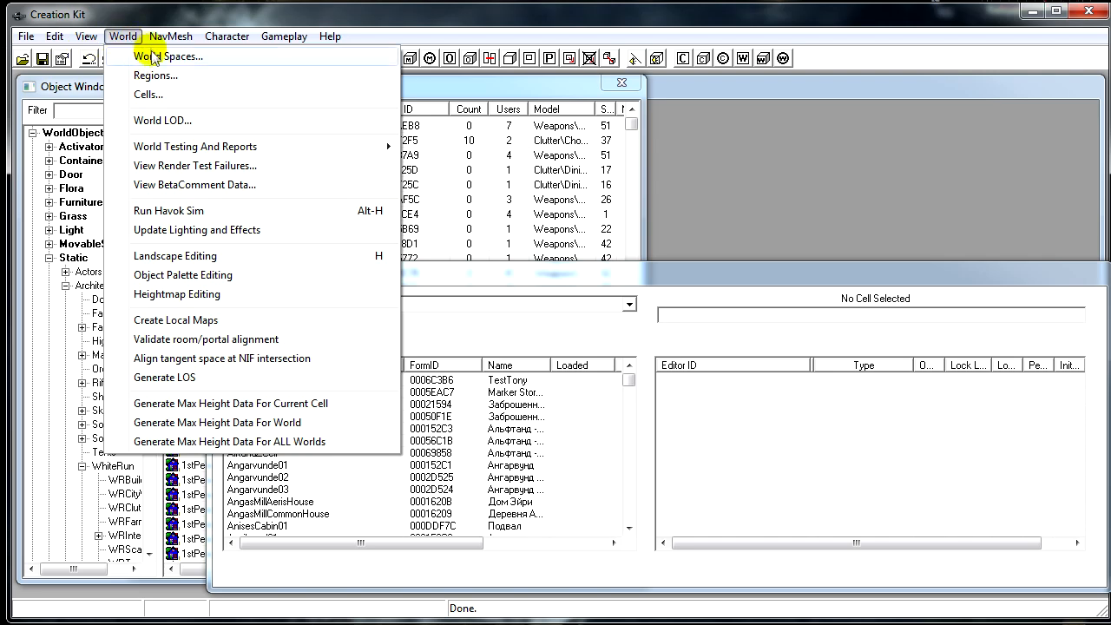
{"action": "left_click", "coordinate": [147, 55]}
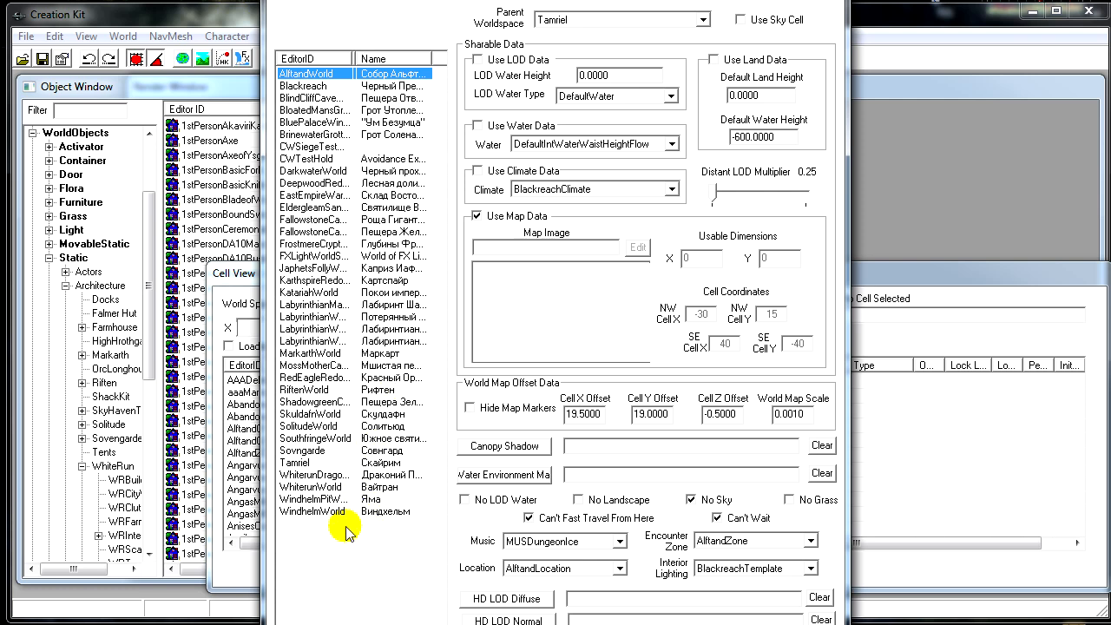
{"action": "left_click", "coordinate": [301, 533]}
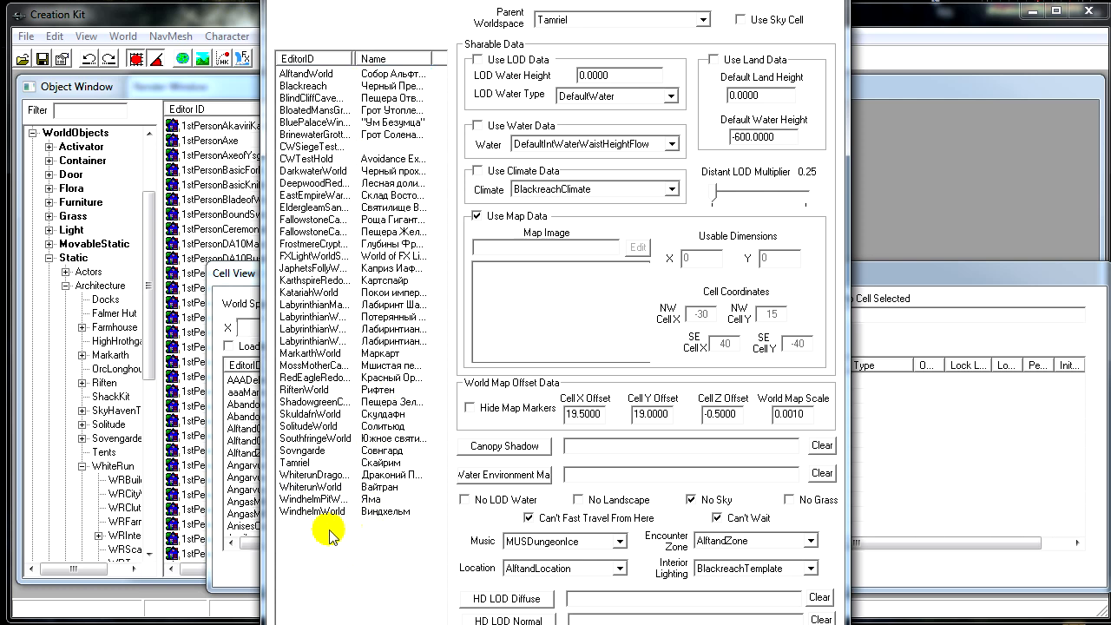
{"action": "right_click", "coordinate": [331, 535]}
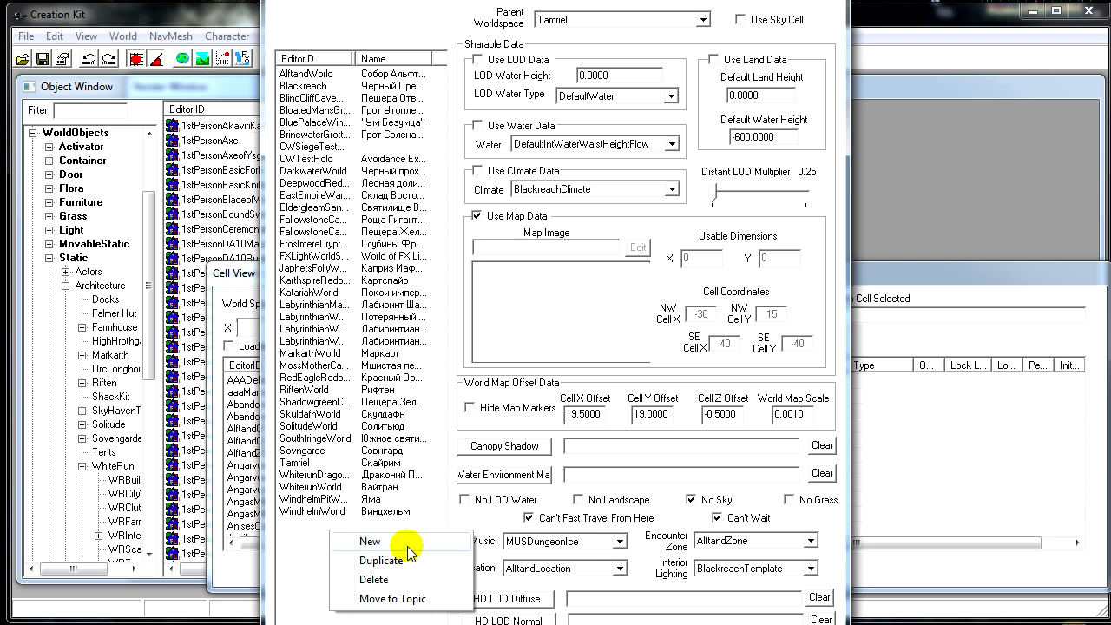
{"action": "left_click", "coordinate": [408, 543]}
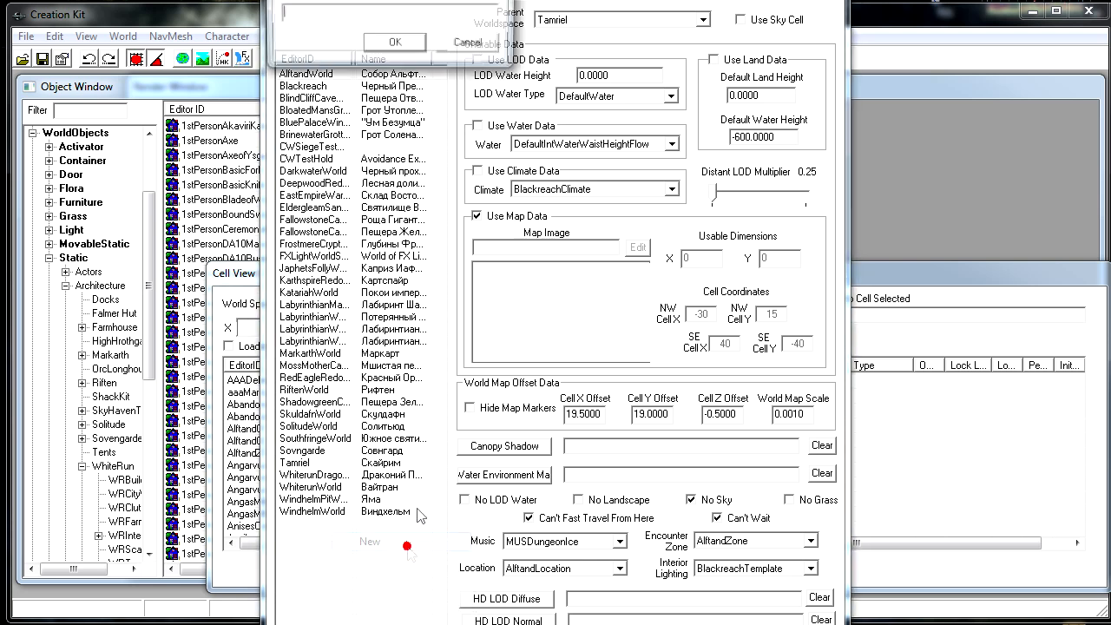
{"action": "type", "text": "aaTEST"}
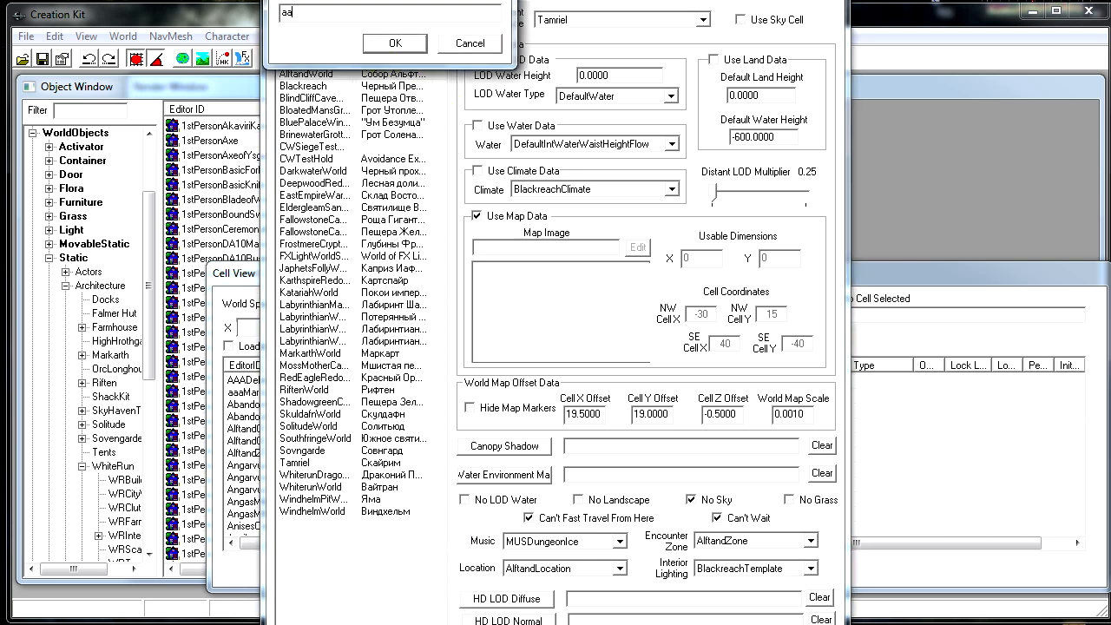
{"action": "left_click", "coordinate": [396, 43]}
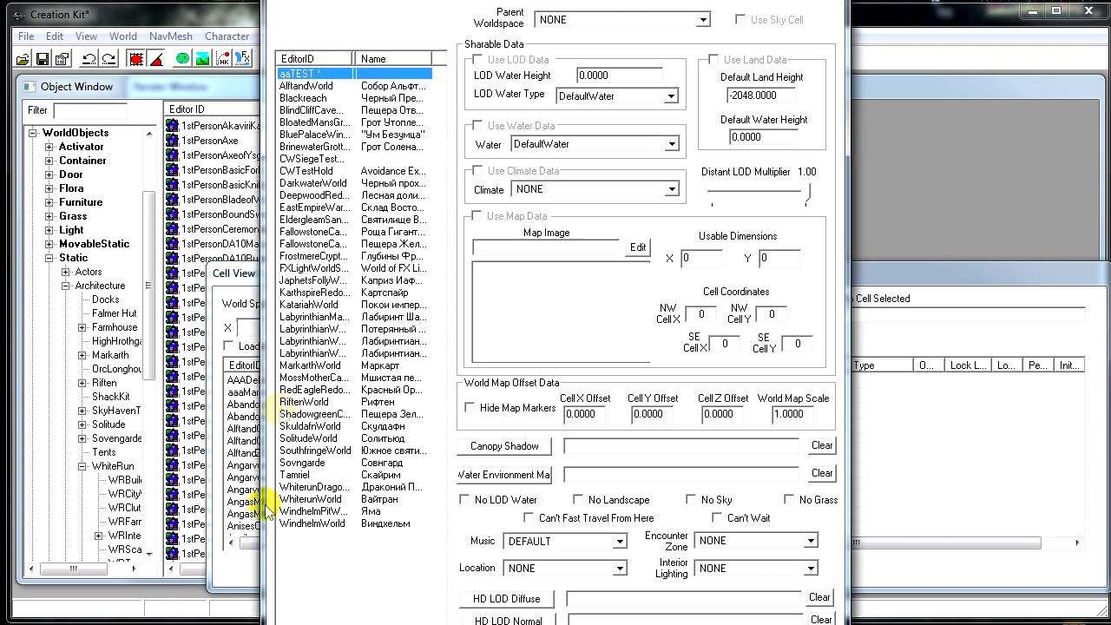
Step: Name the aaTEST world space "SUPER DUPER WORLD"
{"action": "left_click_drag", "start_coordinate": [466, 8], "coordinate": [395, 16]}
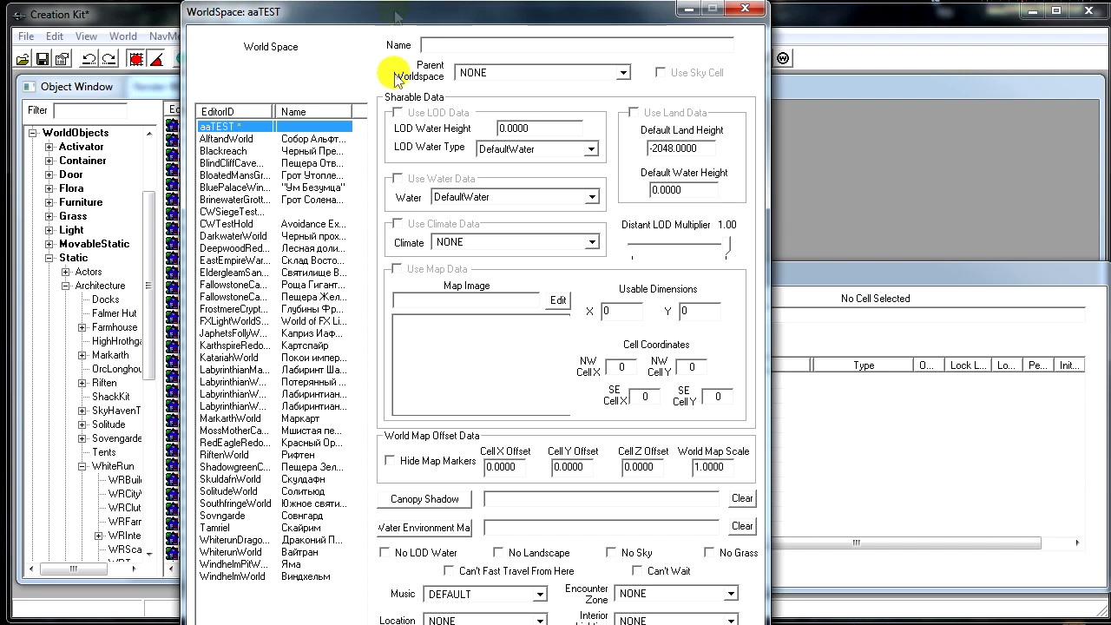
{"action": "left_click", "coordinate": [434, 40]}
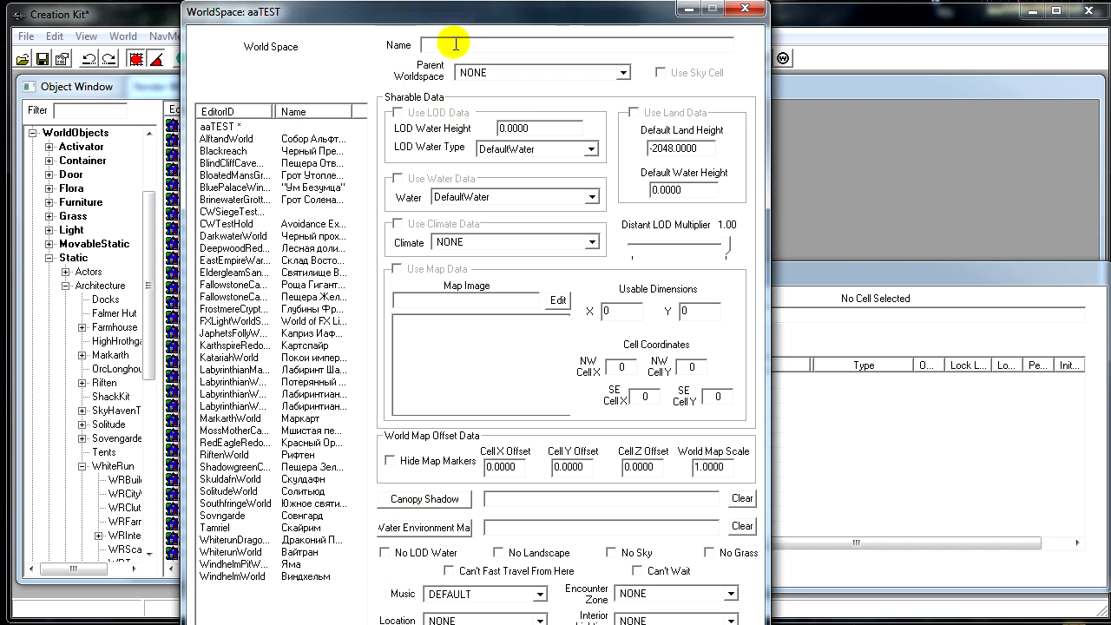
{"action": "type", "text": "SUPER DUPER WORLD"}
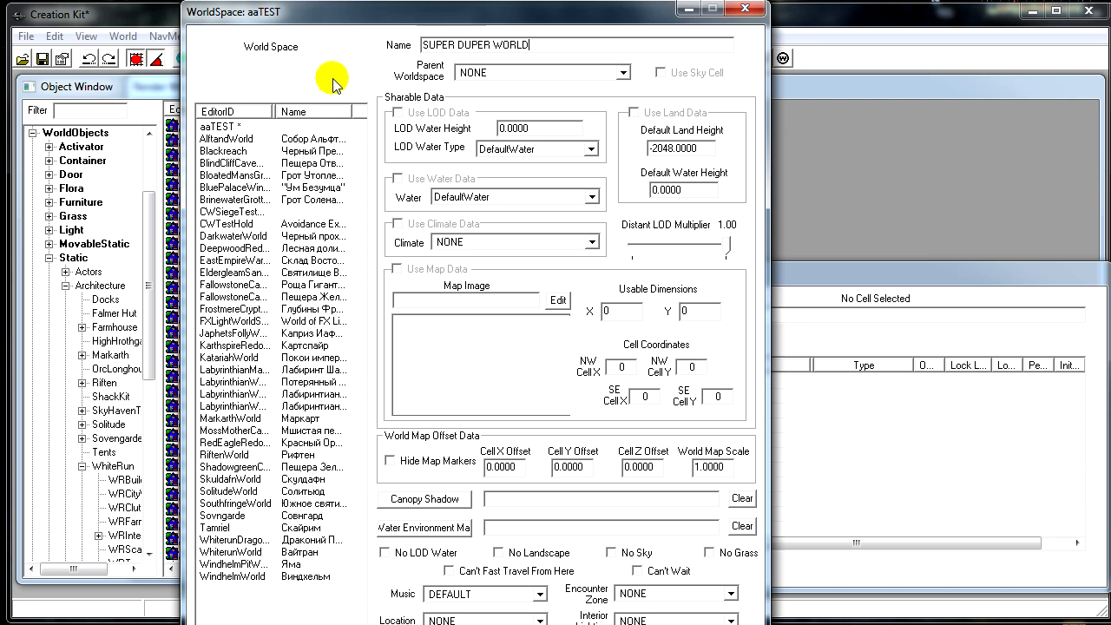
Step: Set Tamriel as the parent worldspace of aaTEST
{"action": "left_click", "coordinate": [479, 77]}
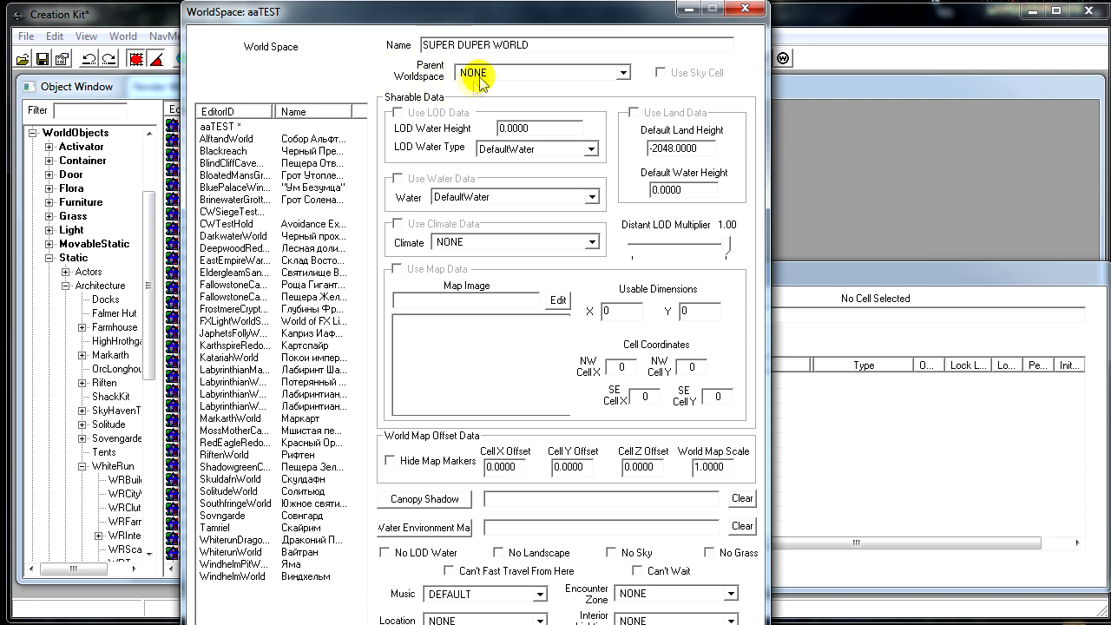
{"action": "left_click", "coordinate": [479, 76]}
{"action": "left_click", "coordinate": [474, 74]}
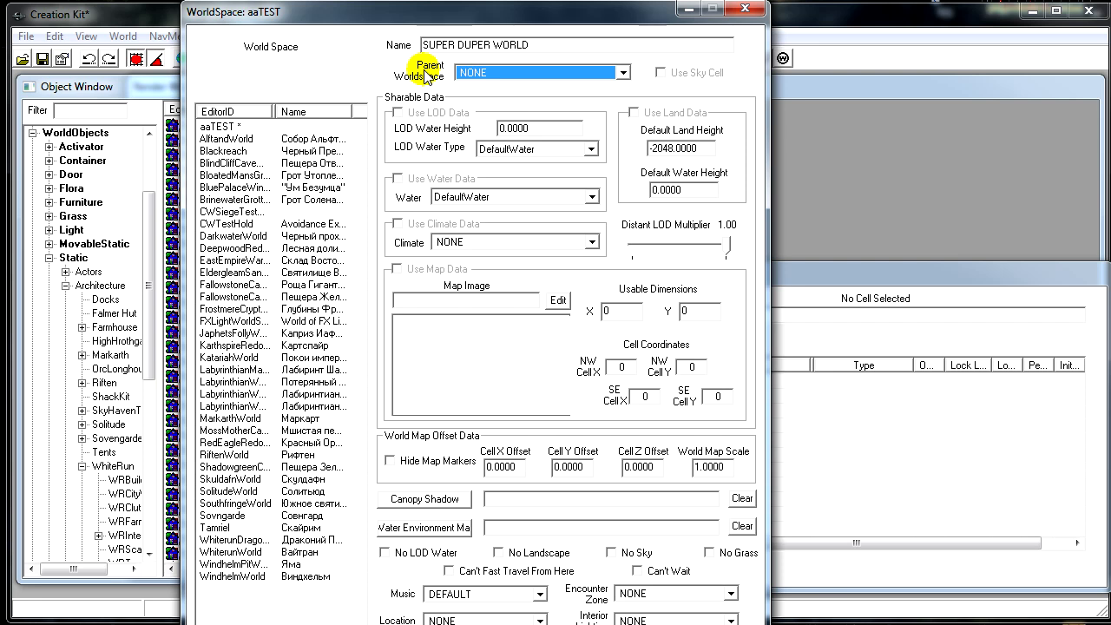
{"action": "left_click", "coordinate": [622, 72]}
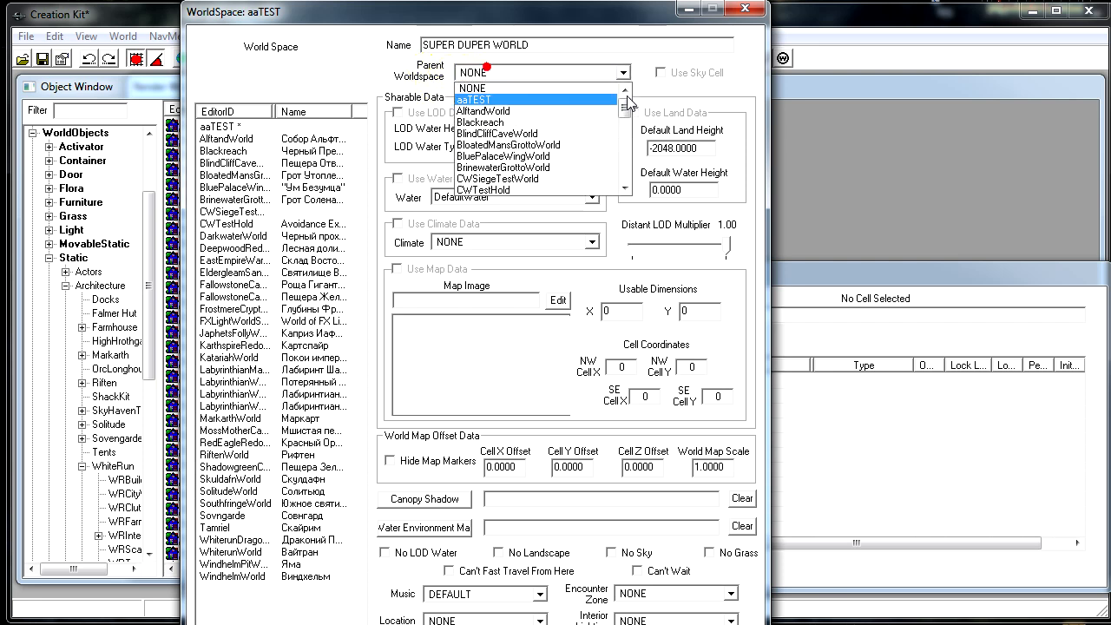
{"action": "left_click_drag", "start_coordinate": [624, 101], "coordinate": [625, 179]}
{"action": "left_click", "coordinate": [486, 144]}
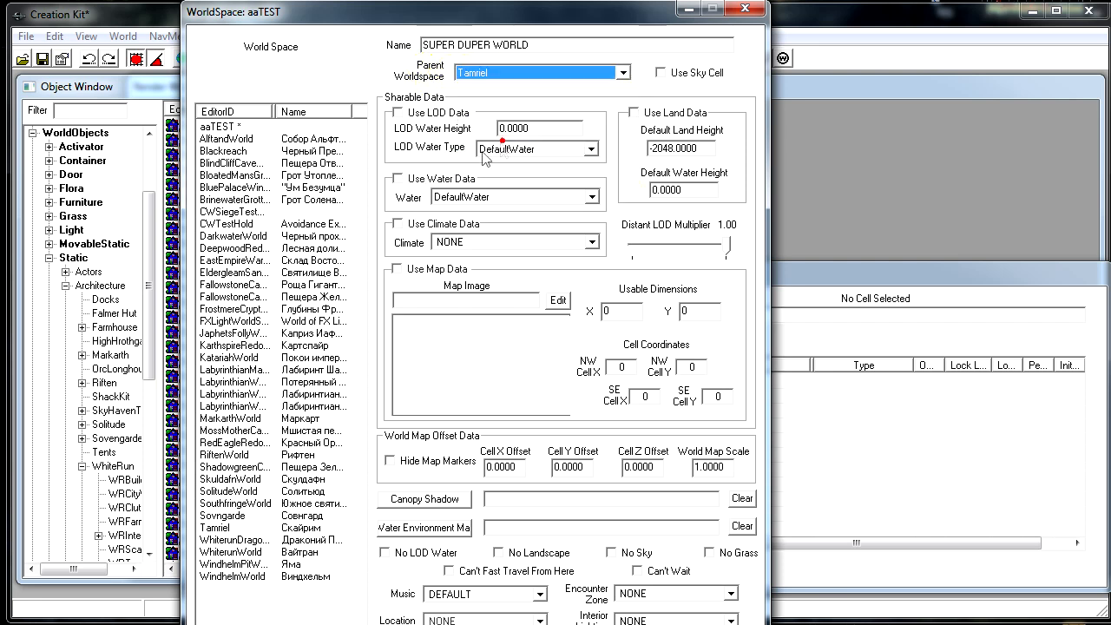
Step: Make aaTEST use the parent's LOD, water, climate and land data plus its sky cell, and close the world space settings
{"action": "left_click", "coordinate": [397, 112]}
{"action": "left_click", "coordinate": [397, 224]}
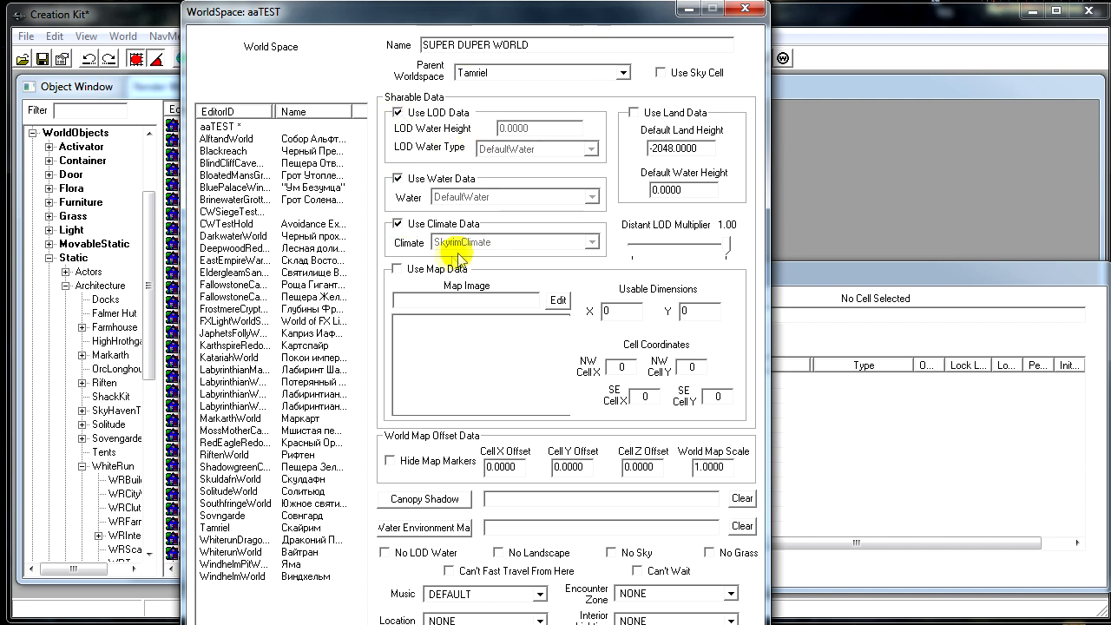
{"action": "left_click", "coordinate": [634, 112]}
{"action": "left_click", "coordinate": [660, 73]}
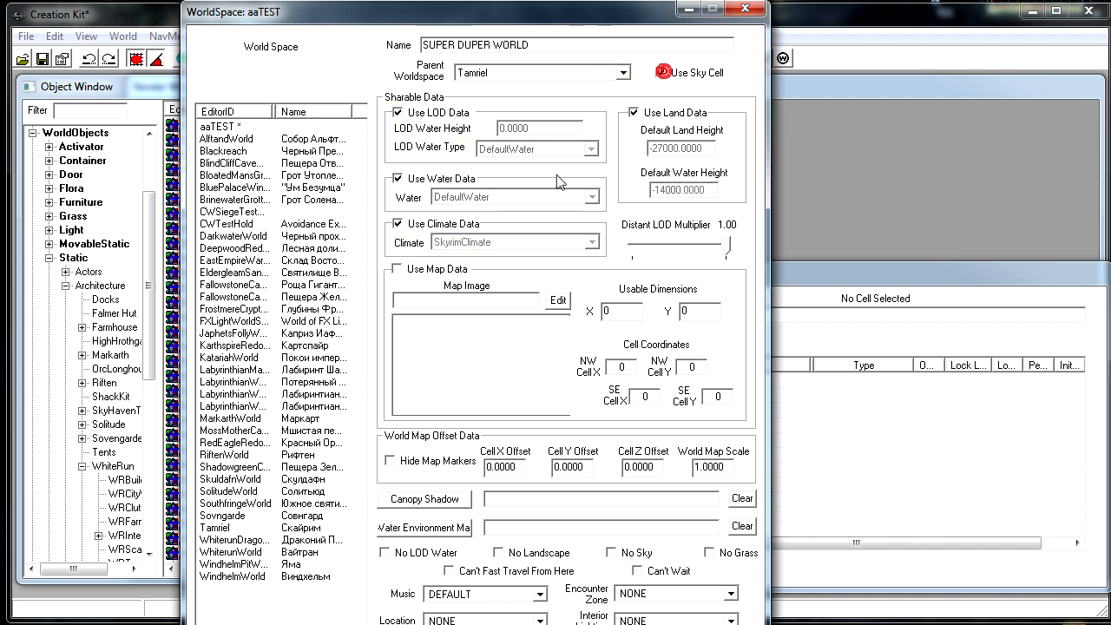
{"action": "key", "text": "Return"}
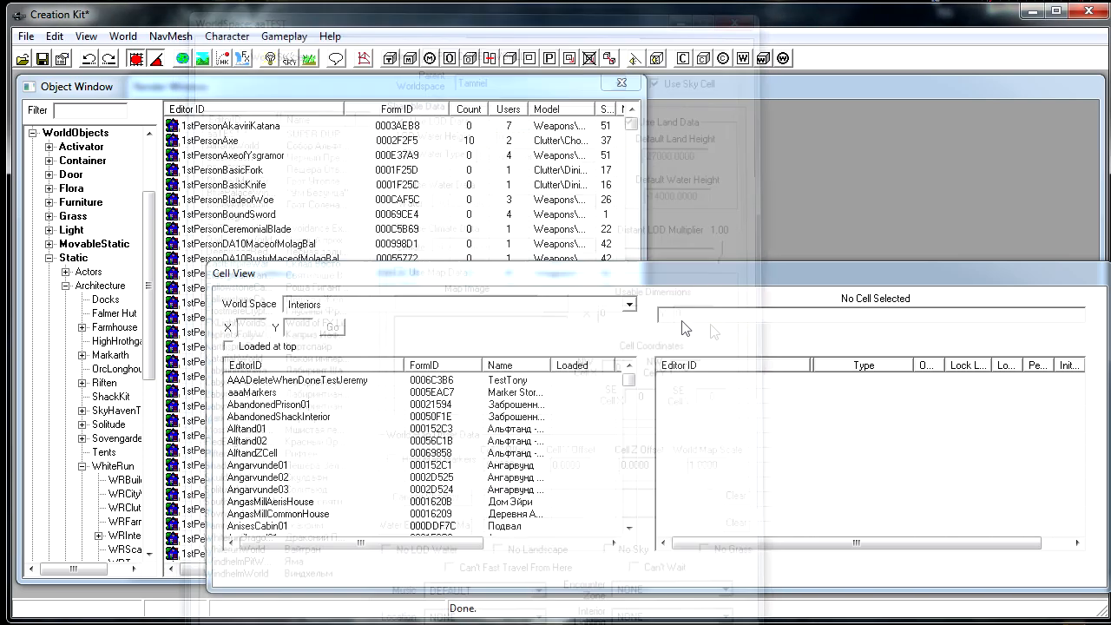
Step: Switch the Cell View to the aaTEST world space and load its cell at 0, 0 for editing
{"action": "left_click", "coordinate": [628, 305]}
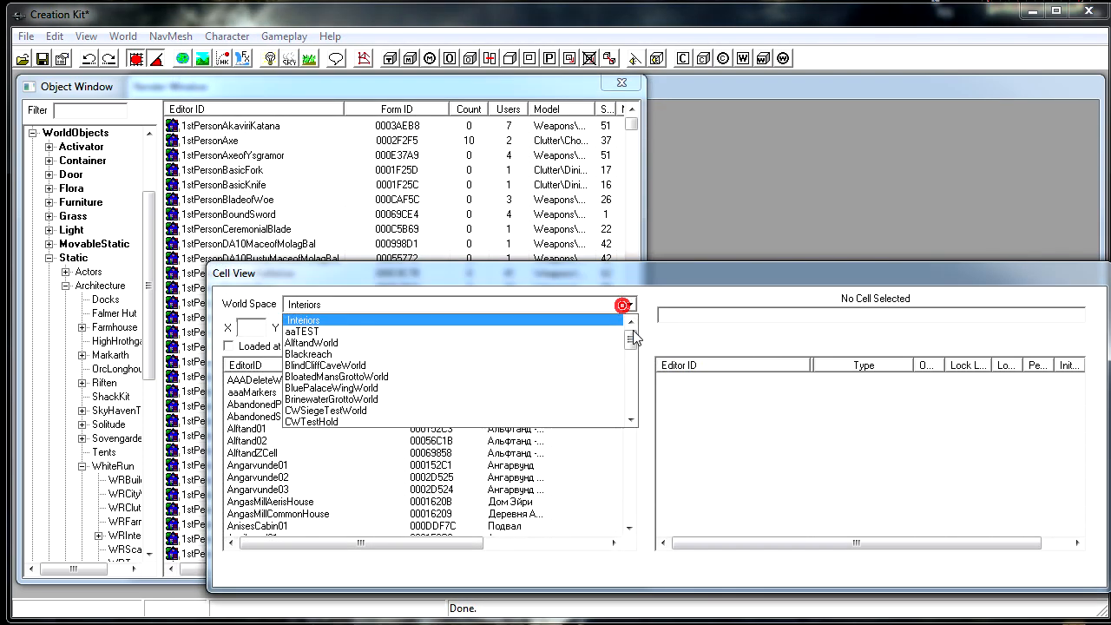
{"action": "left_click", "coordinate": [298, 333]}
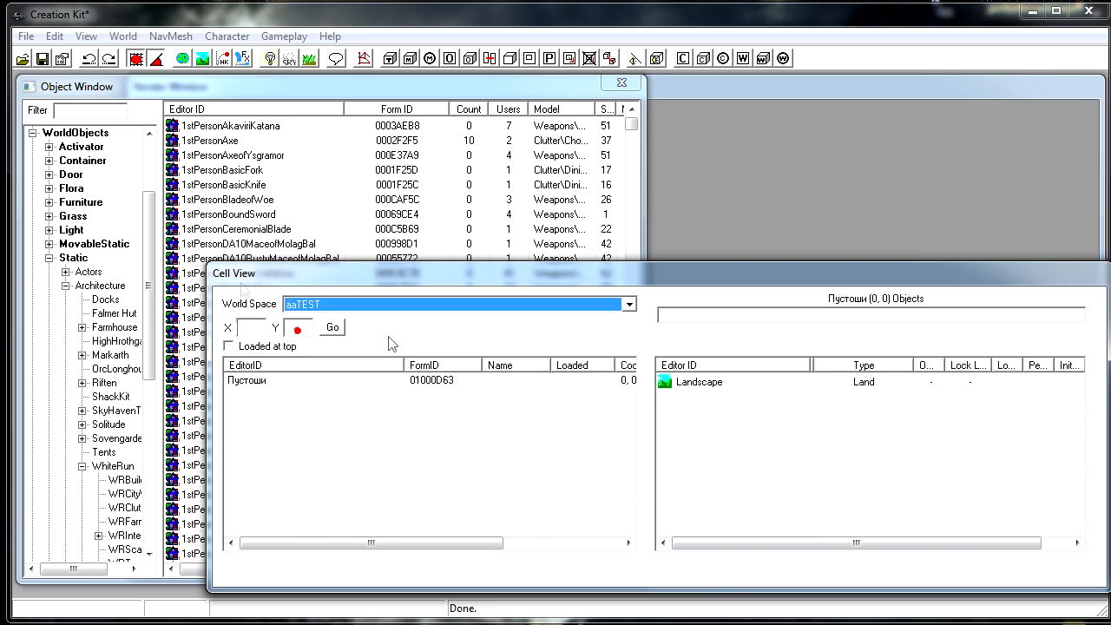
{"action": "double_click", "coordinate": [243, 383]}
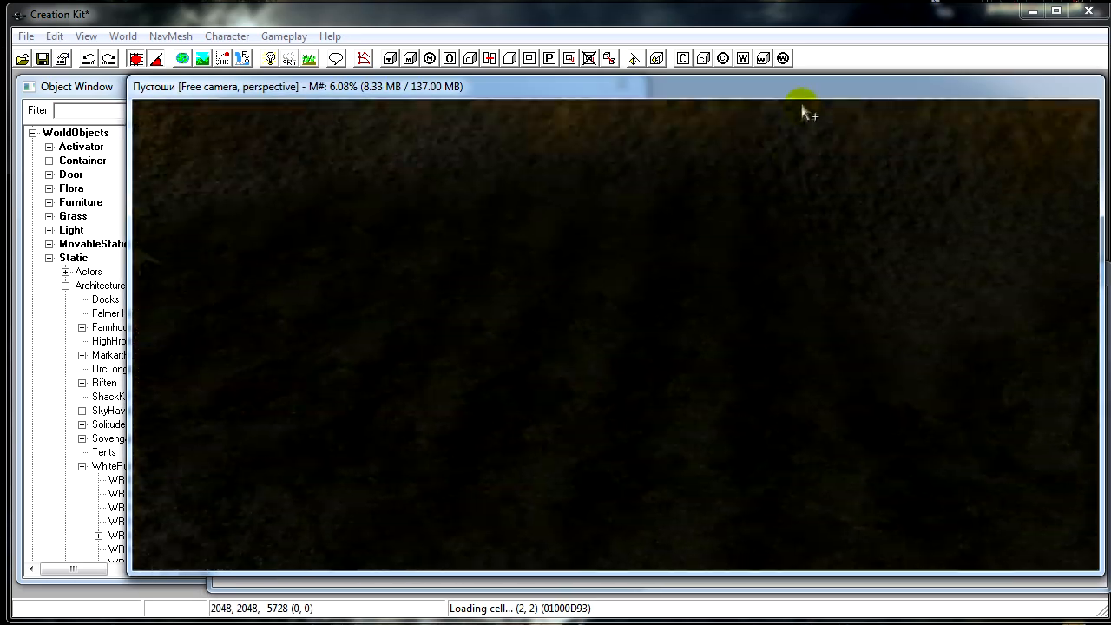
Step: Examine the loaded terrain around the walled town, the river and the nearby mountains
{"action": "key", "text": "shift"}
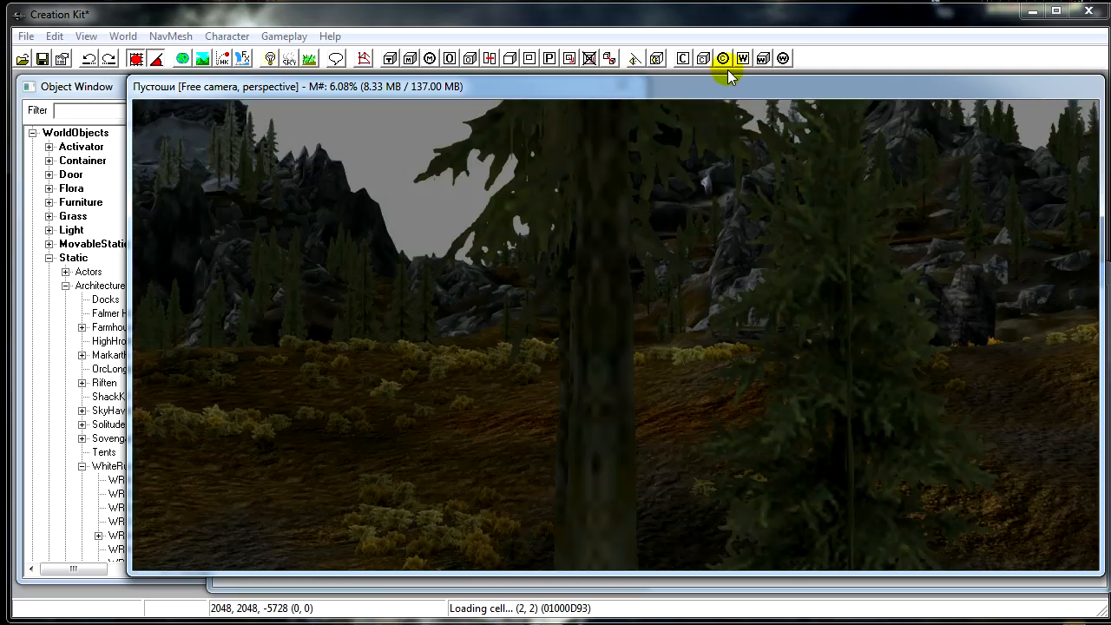
{"action": "middle_click_drag", "start_coordinate": [490, 284], "coordinate": [553, 394]}
{"action": "middle_click_drag", "start_coordinate": [918, 336], "coordinate": [482, 508]}
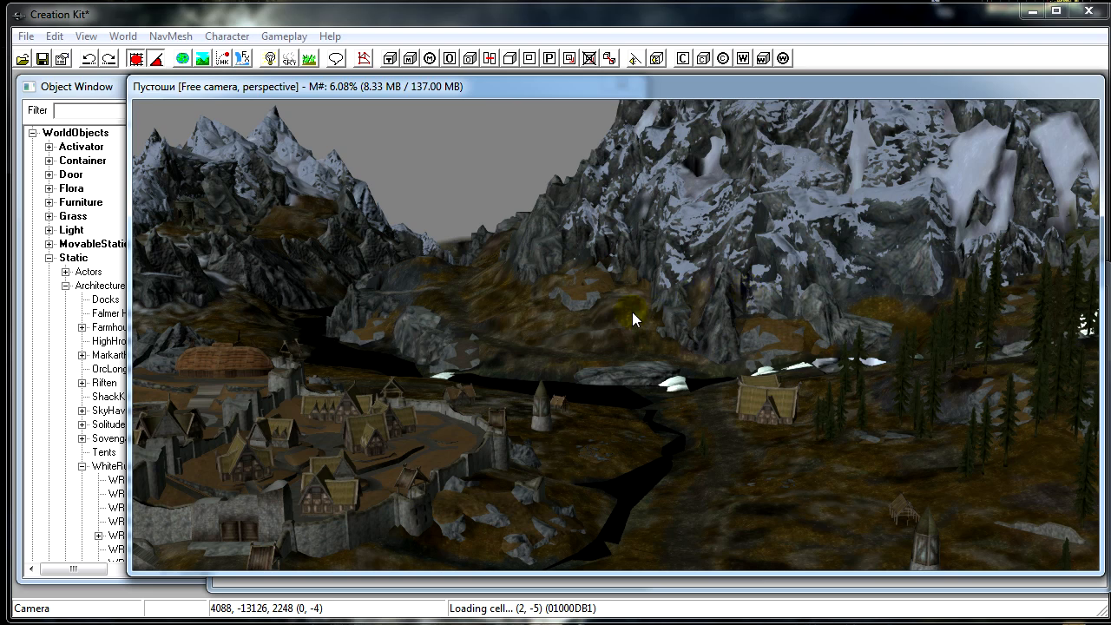
{"action": "middle_click_drag", "start_coordinate": [806, 303], "coordinate": [518, 345]}
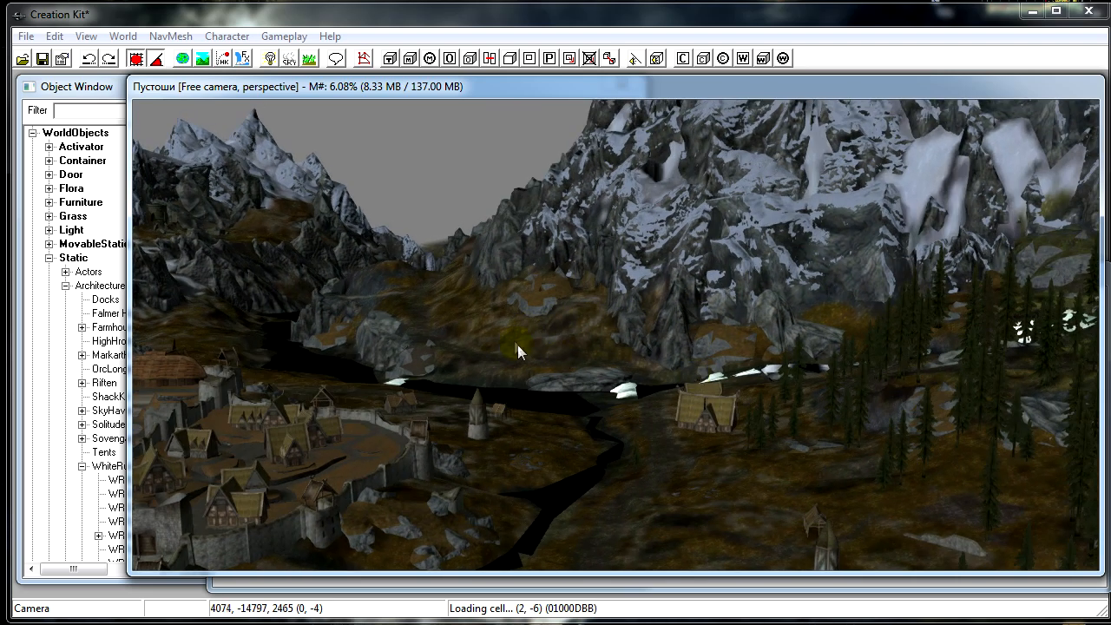
{"action": "scroll", "coordinate": [710, 408], "scroll_direction": "up", "scroll_amount": 2}
{"action": "middle_click_drag", "start_coordinate": [727, 401], "coordinate": [748, 417], "text": "shift"}
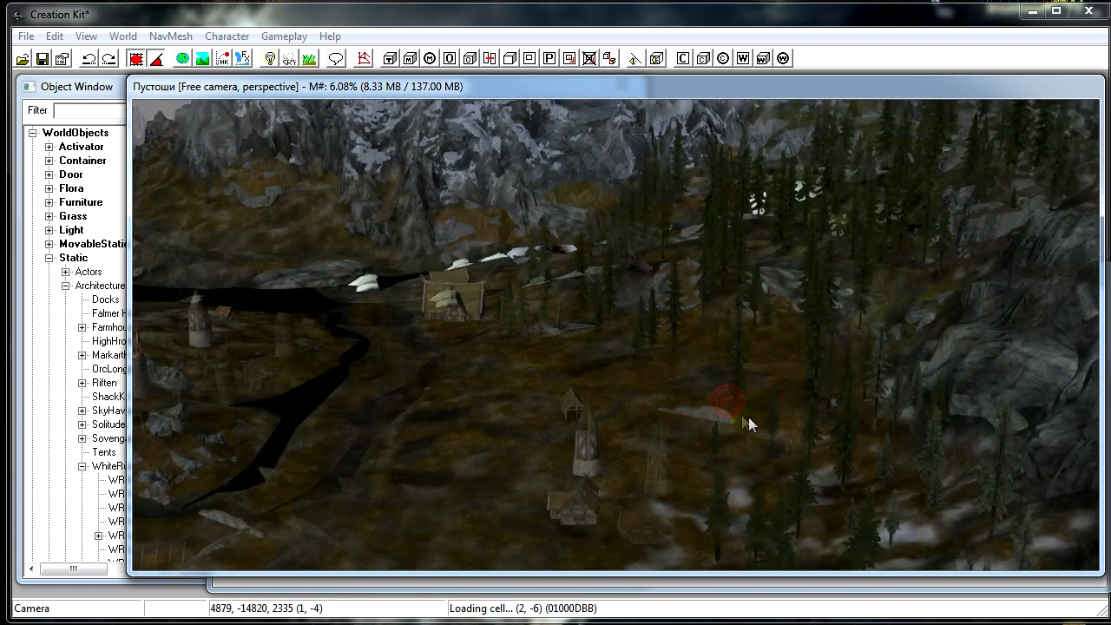
{"action": "middle_click_drag", "start_coordinate": [619, 461], "coordinate": [843, 193]}
{"action": "left_click_drag", "start_coordinate": [521, 317], "coordinate": [814, 548]}
{"action": "left_click_drag", "start_coordinate": [422, 293], "coordinate": [605, 410]}
{"action": "middle_click_drag", "start_coordinate": [385, 360], "coordinate": [801, 153]}
{"action": "middle_click_drag", "start_coordinate": [353, 248], "coordinate": [523, 425]}
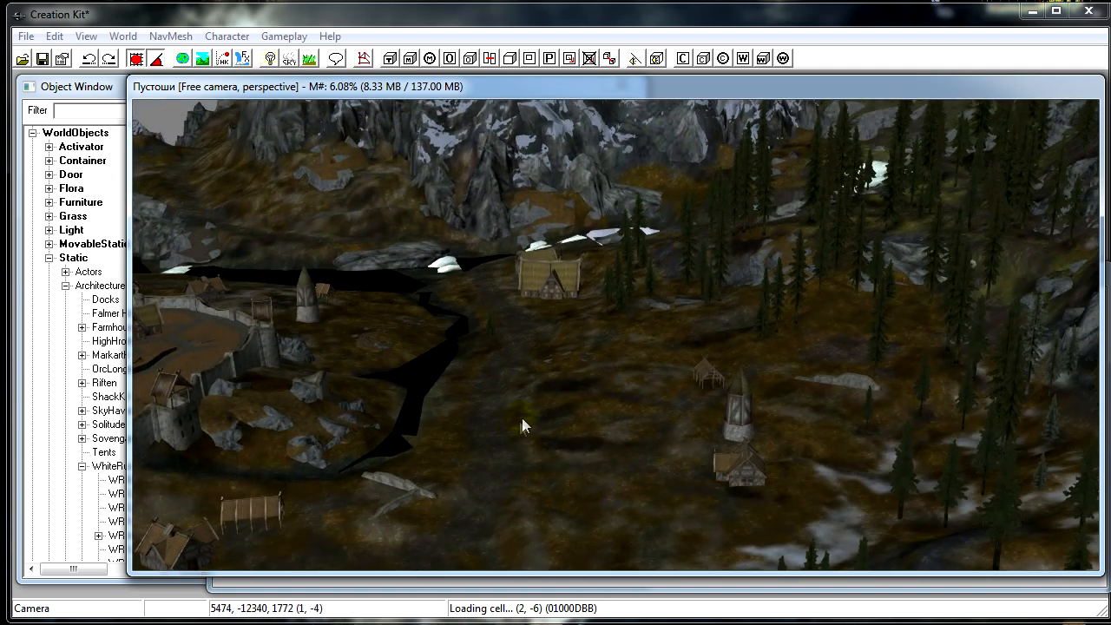
Step: Turn on landscape editing, bring its settings into full view and leave Drawing Mode off
{"action": "key", "text": "h"}
{"action": "left_click", "coordinate": [568, 401]}
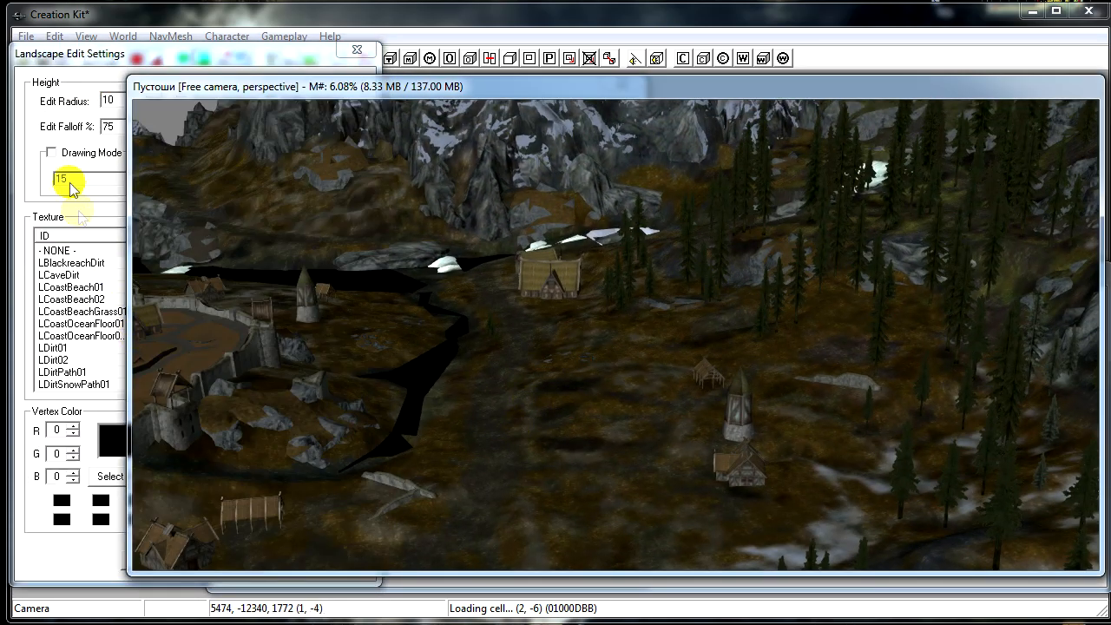
{"action": "left_click", "coordinate": [52, 152]}
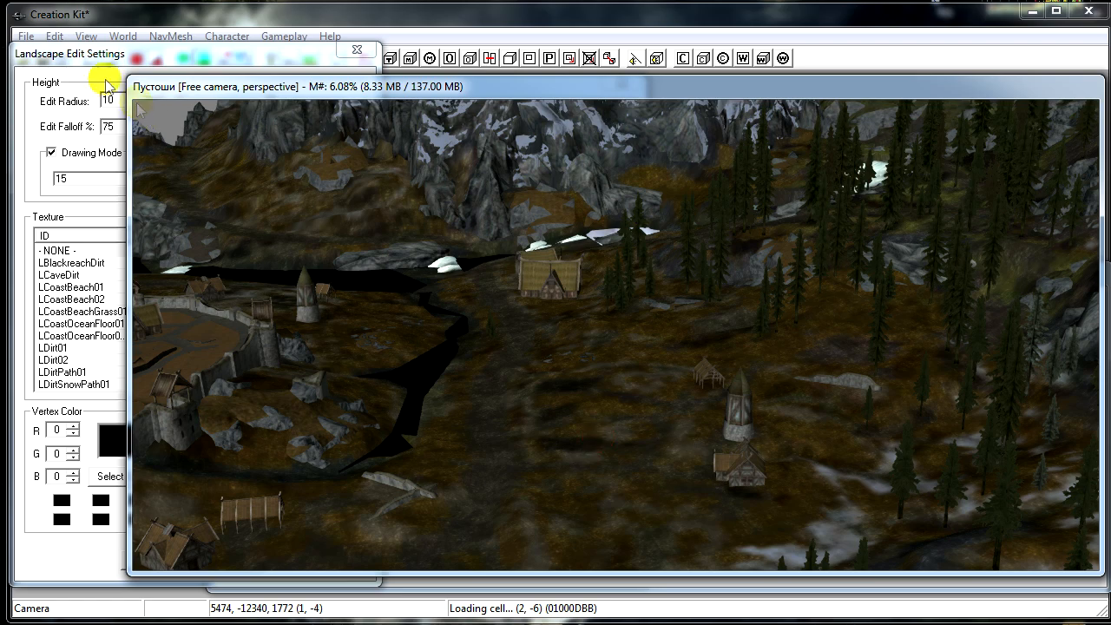
{"action": "left_click", "coordinate": [91, 53]}
{"action": "left_click", "coordinate": [91, 150]}
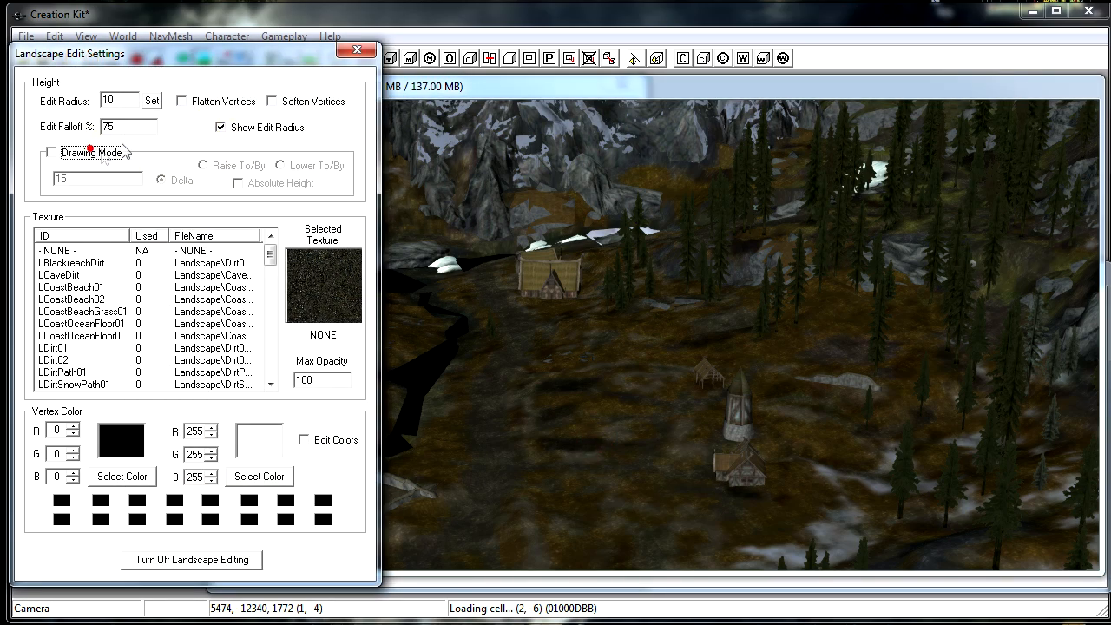
Step: Enable Flatten Vertices and level the ground outside the walled town into a broad flat area
{"action": "left_click", "coordinate": [198, 103]}
{"action": "left_click", "coordinate": [670, 375]}
{"action": "middle_click_drag", "start_coordinate": [670, 377], "coordinate": [653, 337]}
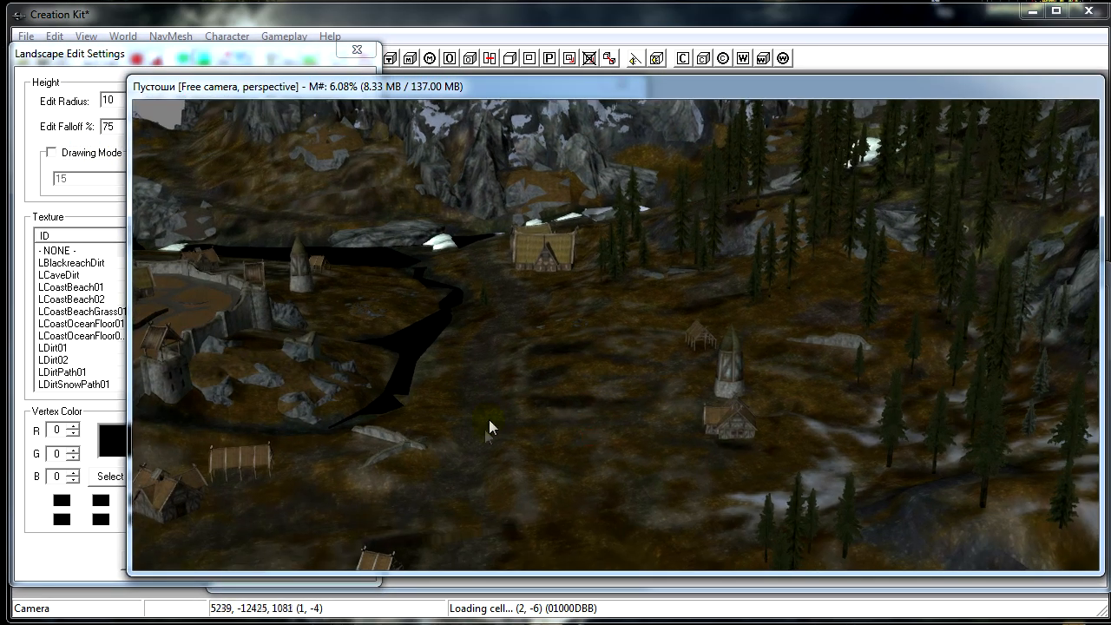
{"action": "middle_click_drag", "start_coordinate": [489, 419], "coordinate": [615, 300]}
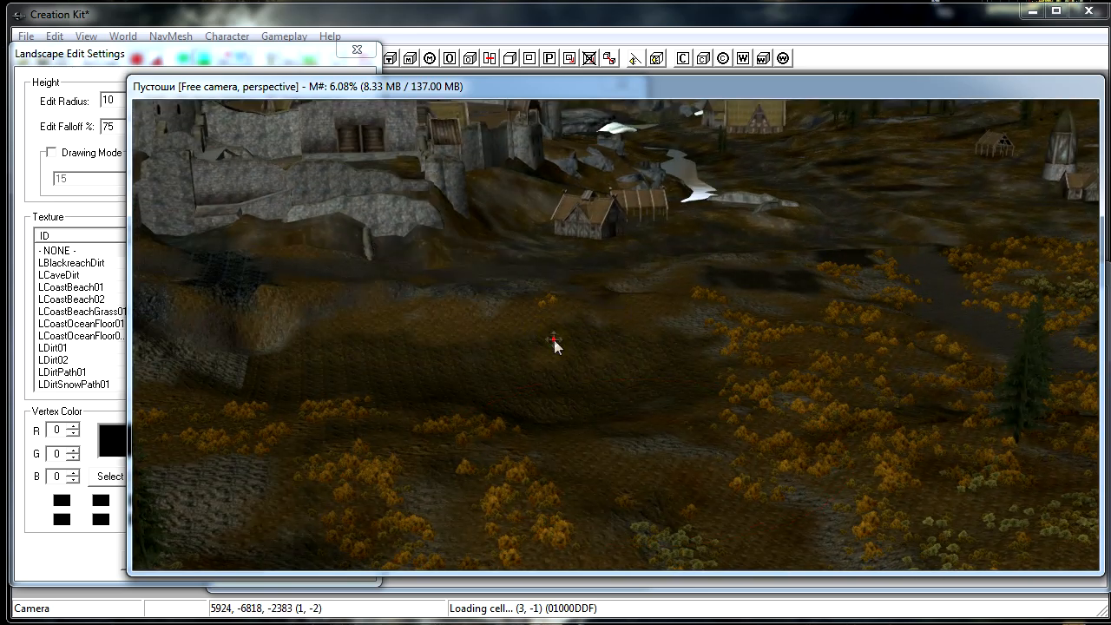
{"action": "mouse_move", "coordinate": [622, 353]}
{"action": "left_mouse_down"}
{"action": "mouse_move", "coordinate": [672, 463]}
{"action": "mouse_move", "coordinate": [656, 373]}
{"action": "left_mouse_up"}
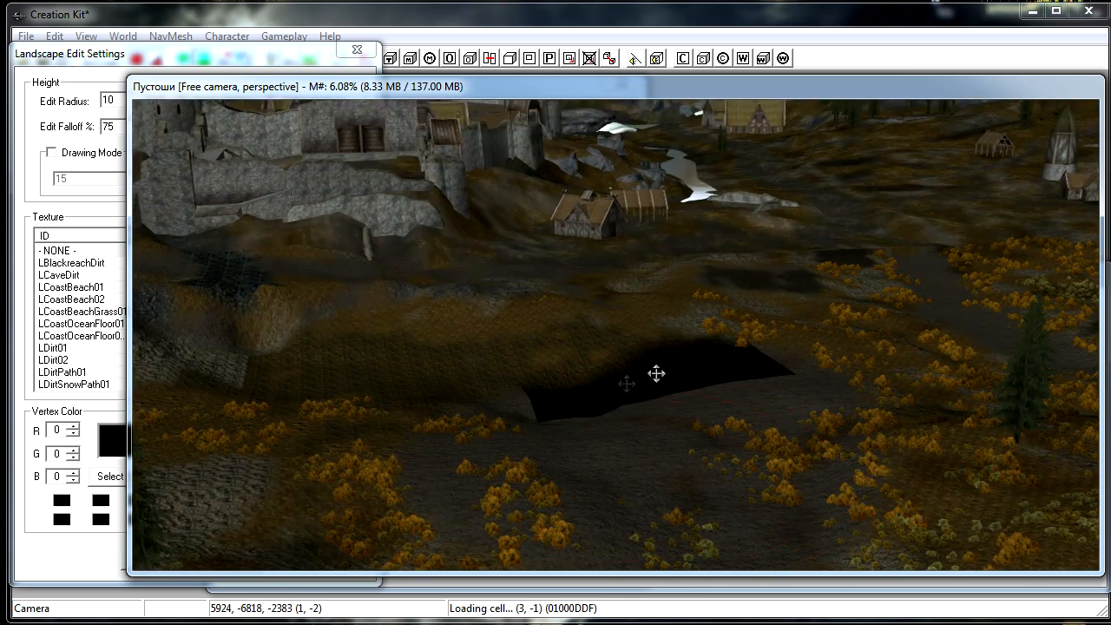
{"action": "mouse_move", "coordinate": [467, 343]}
{"action": "right_mouse_down"}
{"action": "mouse_move", "coordinate": [339, 401]}
{"action": "mouse_move", "coordinate": [915, 456]}
{"action": "right_mouse_up"}
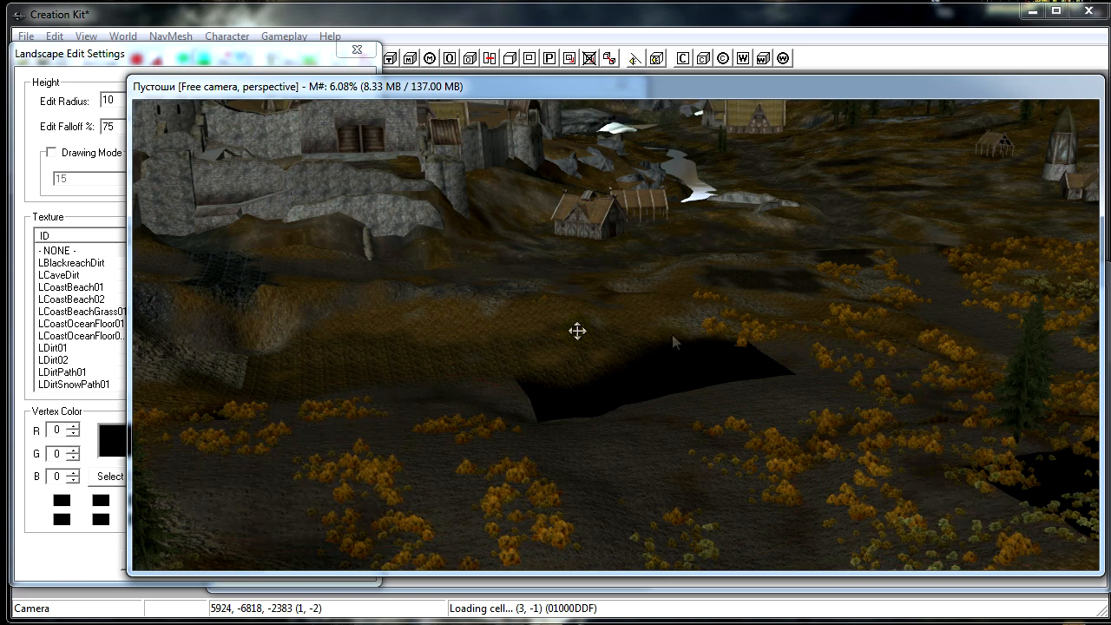
{"action": "mouse_move", "coordinate": [516, 427]}
{"action": "middle_mouse_down"}
{"action": "mouse_move", "coordinate": [719, 460]}
{"action": "mouse_move", "coordinate": [746, 442]}
{"action": "middle_mouse_up"}
{"action": "mouse_move", "coordinate": [746, 442]}
{"action": "left_mouse_down"}
{"action": "mouse_move", "coordinate": [732, 376]}
{"action": "mouse_move", "coordinate": [586, 392]}
{"action": "left_mouse_up"}
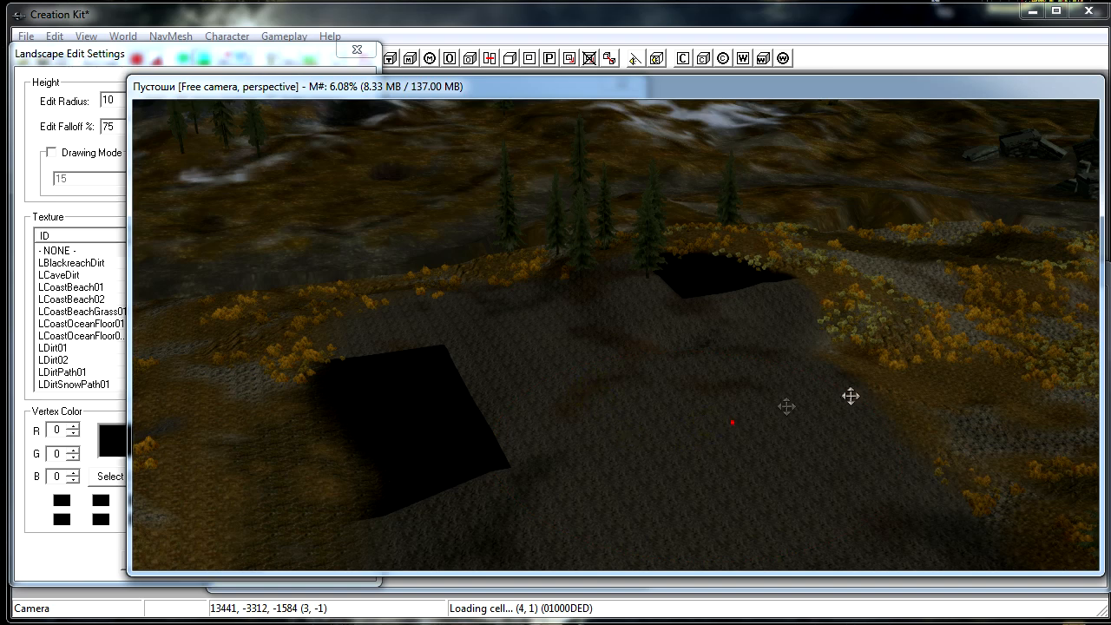
Step: Switch the landscape brush from Flatten Vertices to Soften Vertices and smooth the flattened ground around the steep edges
{"action": "left_click", "coordinate": [100, 94]}
{"action": "left_click", "coordinate": [286, 101]}
{"action": "left_click", "coordinate": [724, 369]}
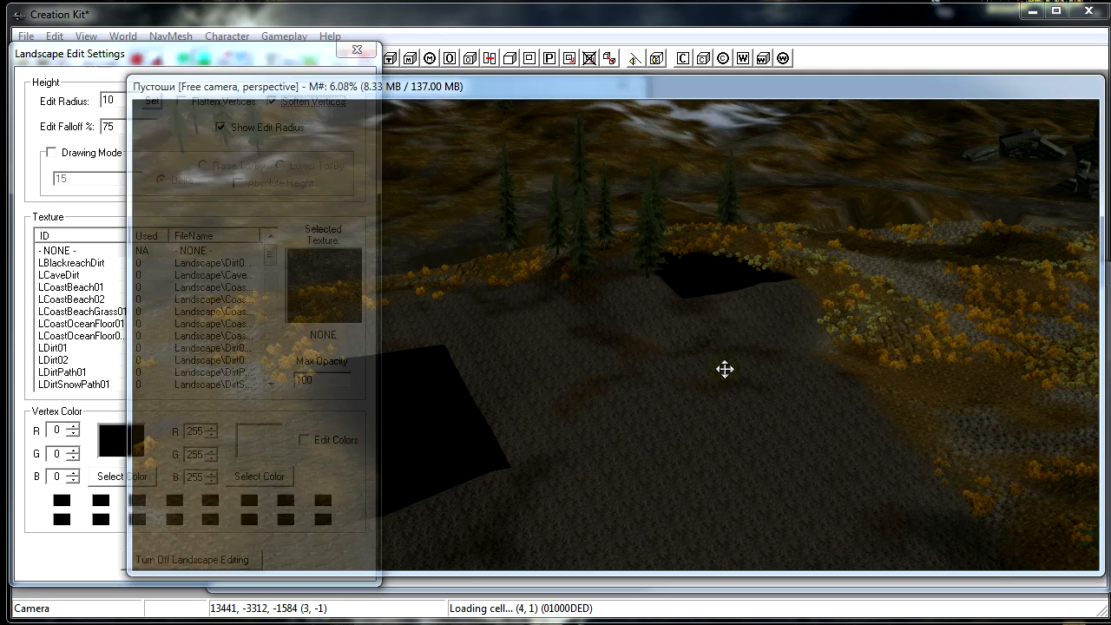
{"action": "mouse_move", "coordinate": [512, 490]}
{"action": "middle_mouse_down"}
{"action": "mouse_move", "coordinate": [548, 485]}
{"action": "mouse_move", "coordinate": [541, 506]}
{"action": "middle_mouse_up"}
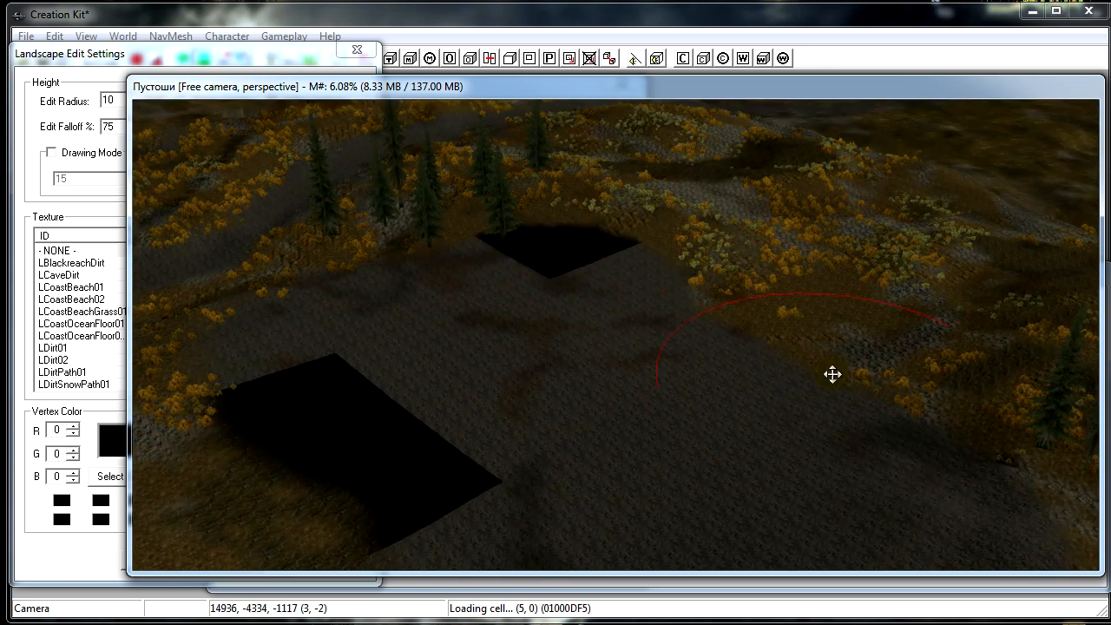
{"action": "mouse_move", "coordinate": [832, 374]}
{"action": "middle_mouse_down"}
{"action": "mouse_move", "coordinate": [848, 333]}
{"action": "mouse_move", "coordinate": [801, 347]}
{"action": "mouse_move", "coordinate": [764, 413]}
{"action": "mouse_move", "coordinate": [365, 303]}
{"action": "mouse_move", "coordinate": [372, 324]}
{"action": "middle_mouse_up"}
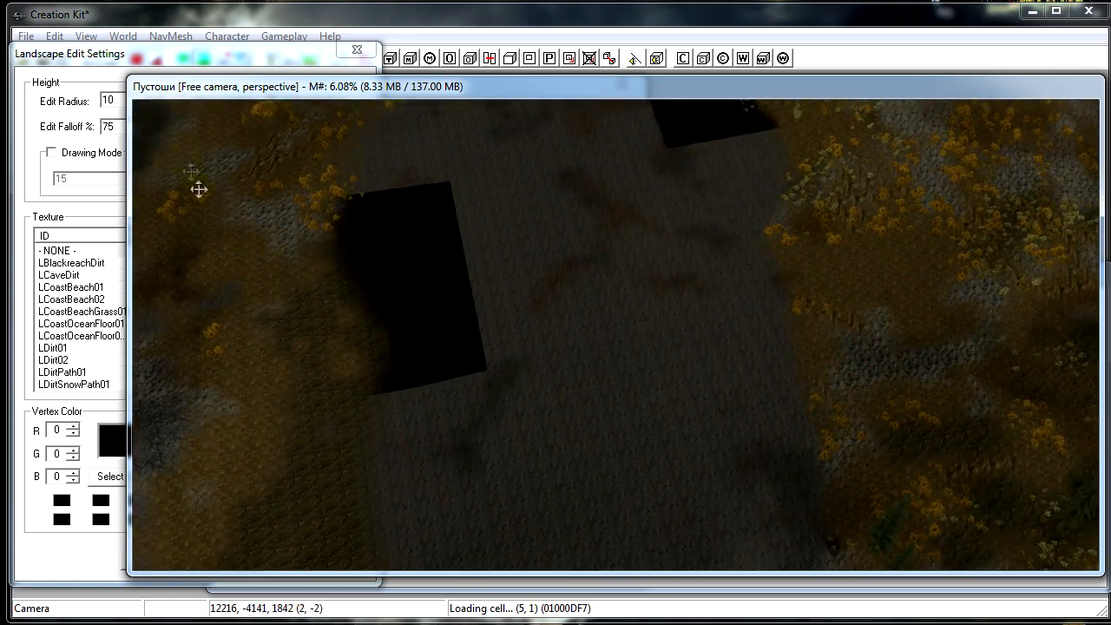
Step: Close the landscape edit settings and look through the parent worldspaces available for aaTEST, leaving Tamriel selected
{"action": "left_click", "coordinate": [106, 54]}
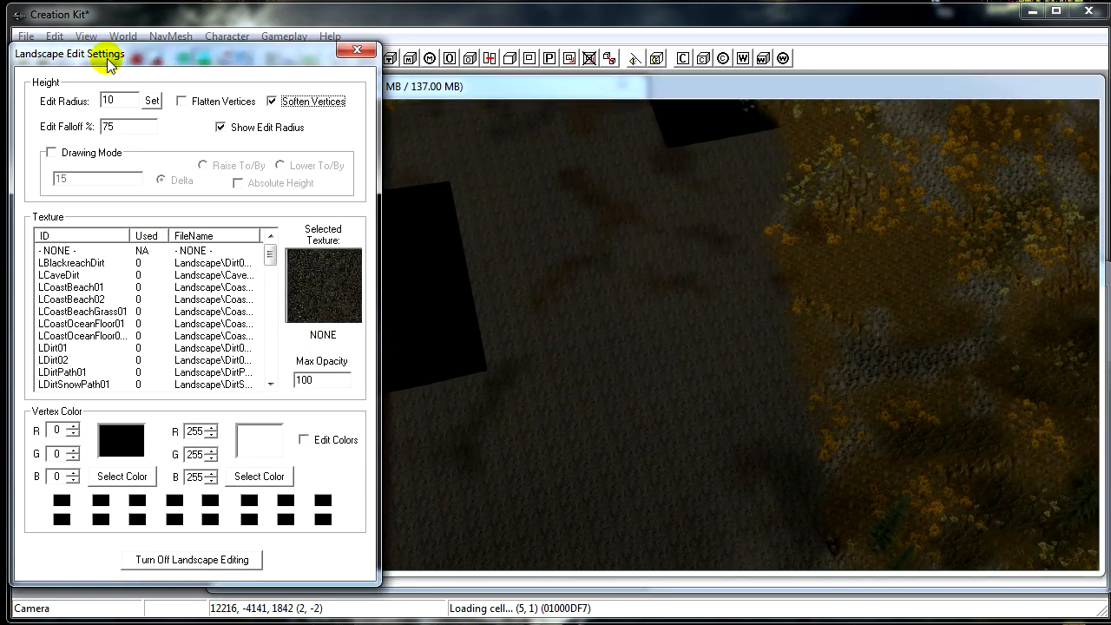
{"action": "left_click", "coordinate": [357, 49]}
{"action": "left_click", "coordinate": [161, 36]}
{"action": "mouse_move", "coordinate": [123, 37]}
{"action": "left_click", "coordinate": [156, 56]}
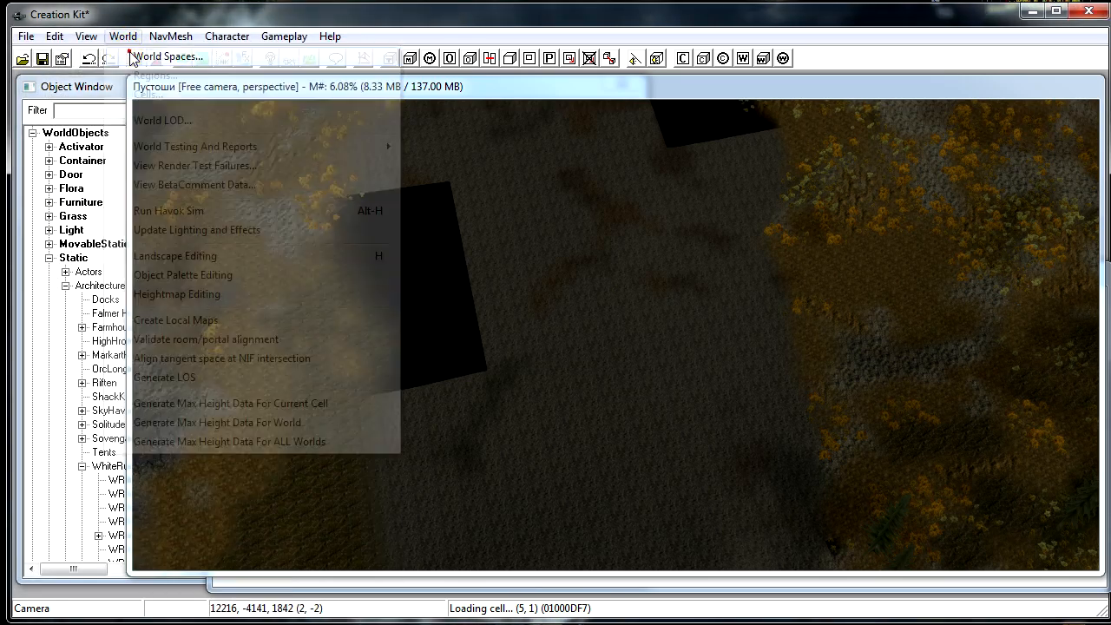
{"action": "left_click", "coordinate": [575, 21]}
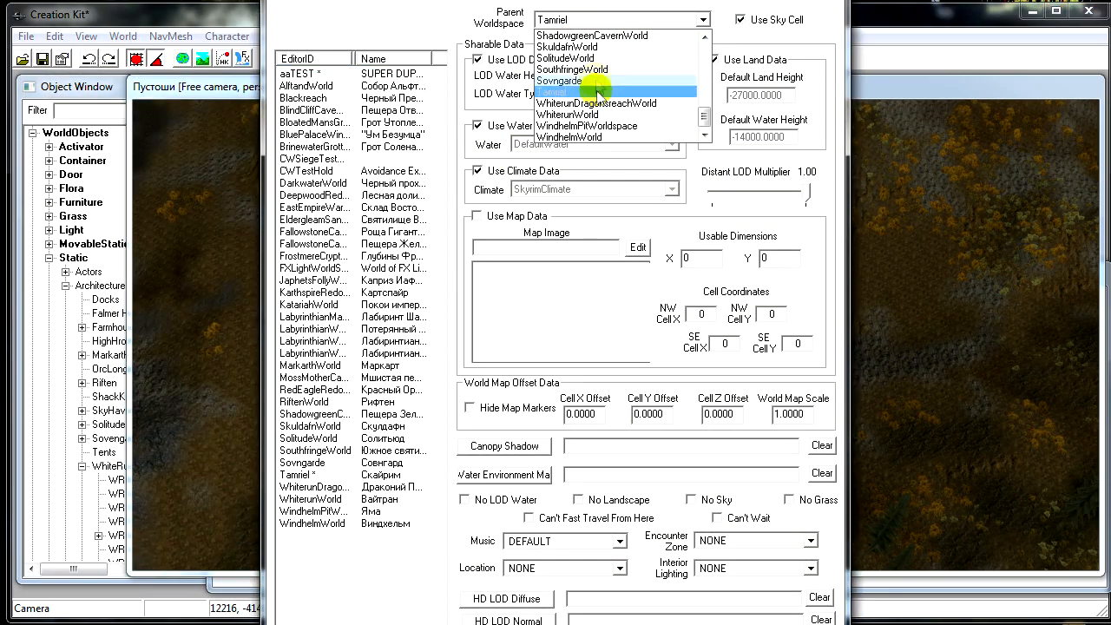
{"action": "mouse_move", "coordinate": [706, 114]}
{"action": "left_mouse_down"}
{"action": "mouse_move", "coordinate": [707, 60]}
{"action": "mouse_move", "coordinate": [706, 117]}
{"action": "left_mouse_up"}
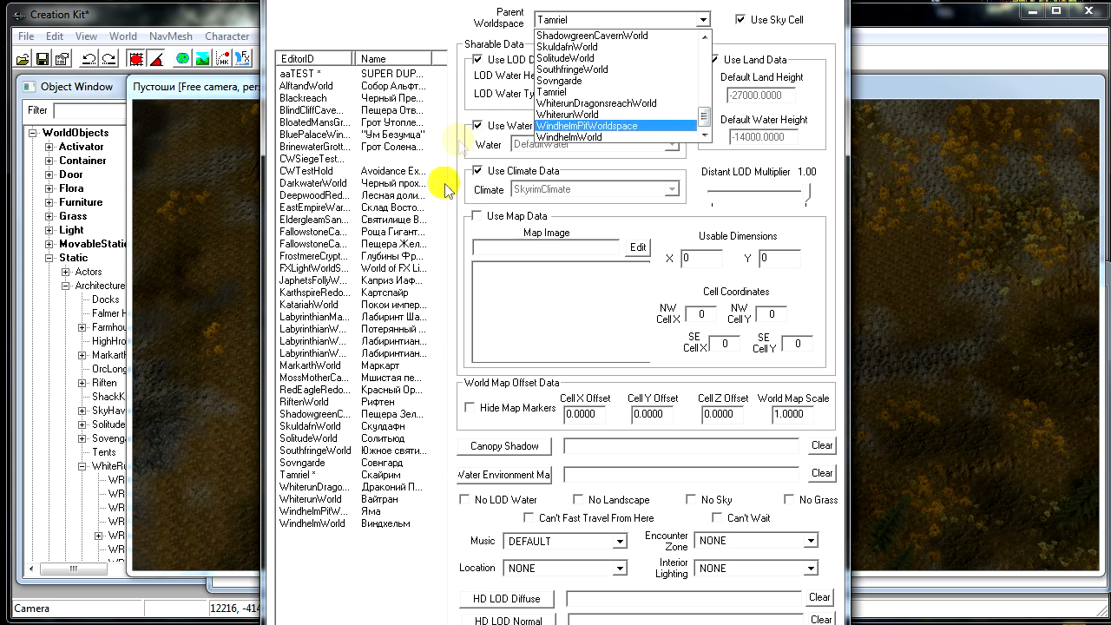
{"action": "left_click", "coordinate": [491, 90]}
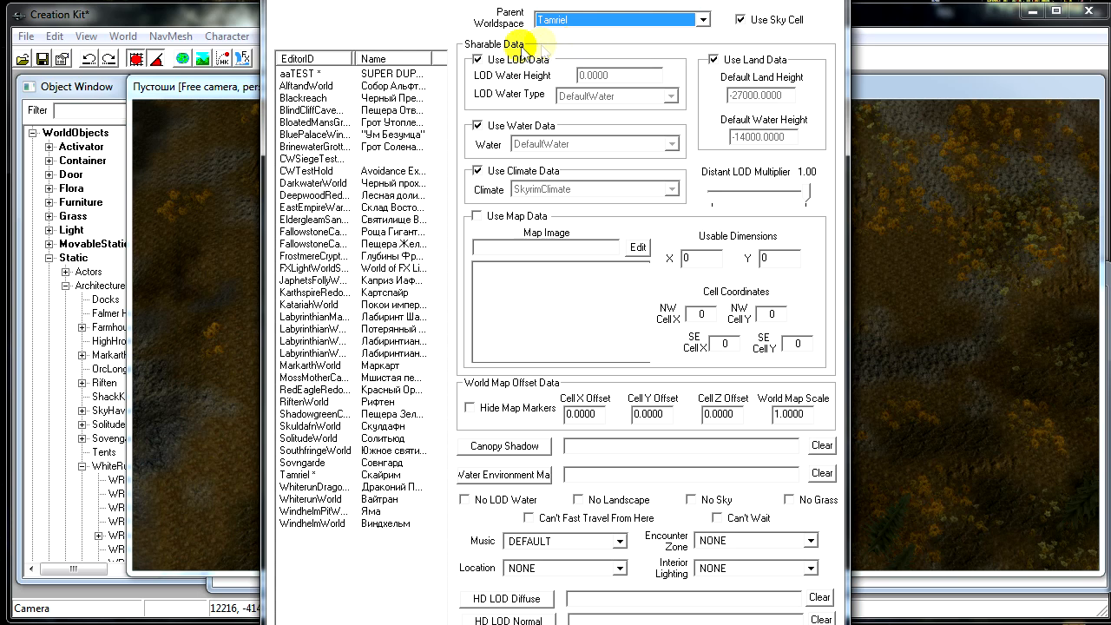
Step: Change aaTEST's parent worldspace to Sovngarde, reuse its LOD, water and climate data, and close the world space settings
{"action": "left_click", "coordinate": [498, 59]}
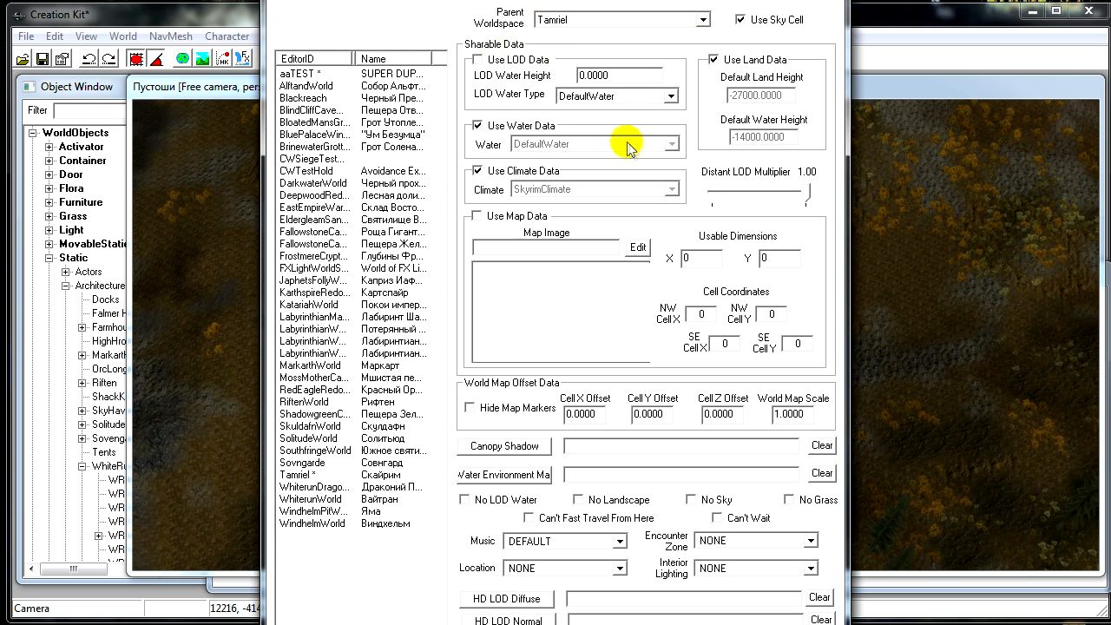
{"action": "left_click", "coordinate": [485, 59]}
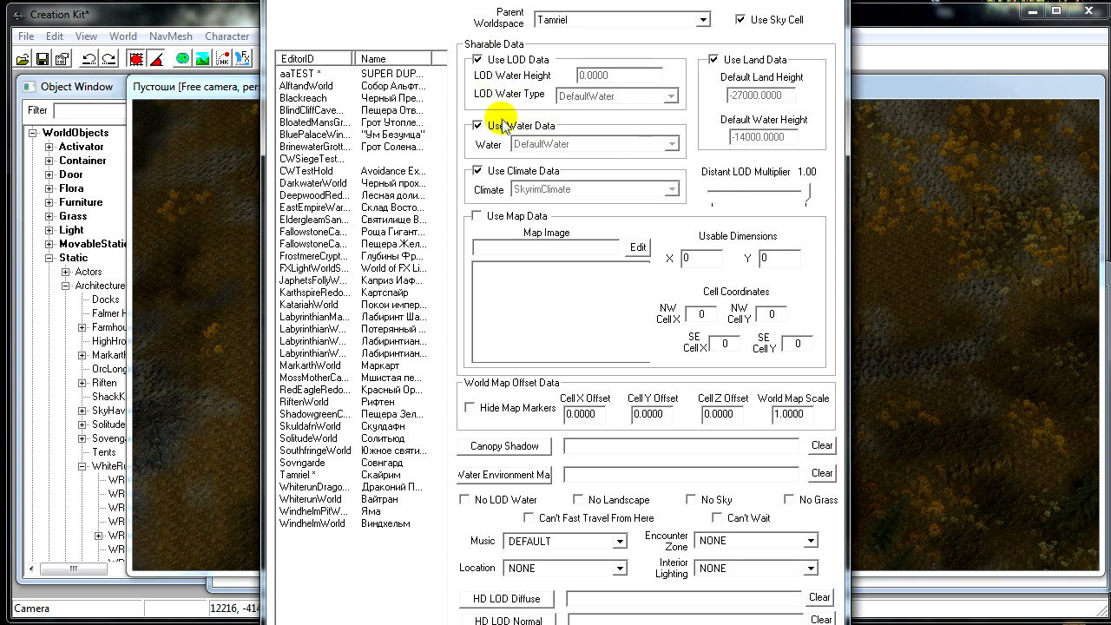
{"action": "left_click", "coordinate": [501, 123]}
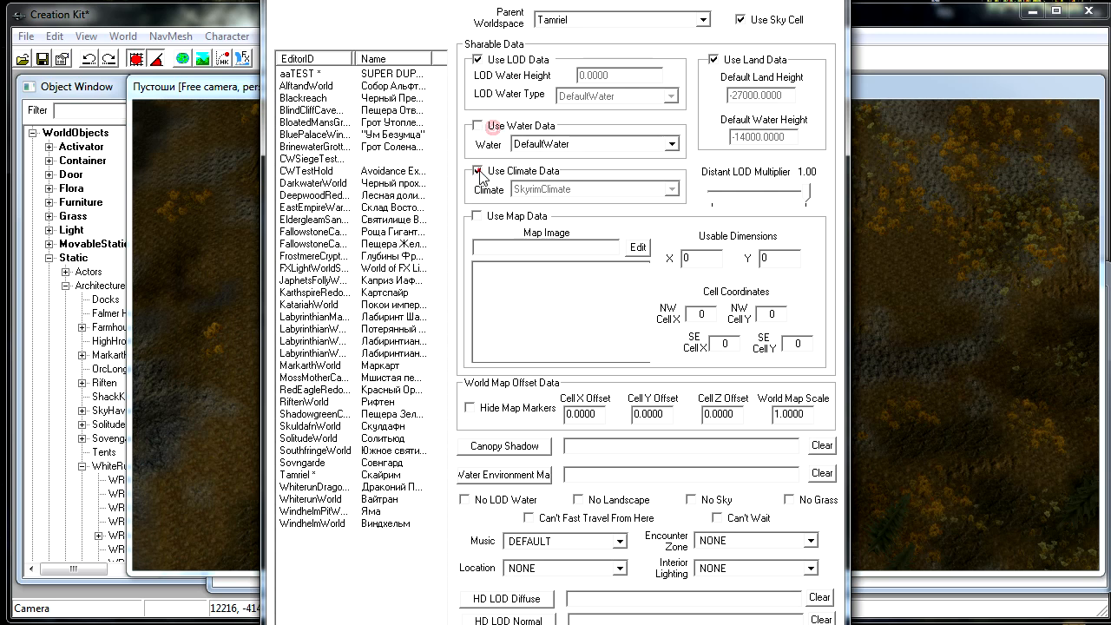
{"action": "left_click", "coordinate": [484, 59]}
{"action": "left_click", "coordinate": [590, 20]}
{"action": "left_click", "coordinate": [599, 80]}
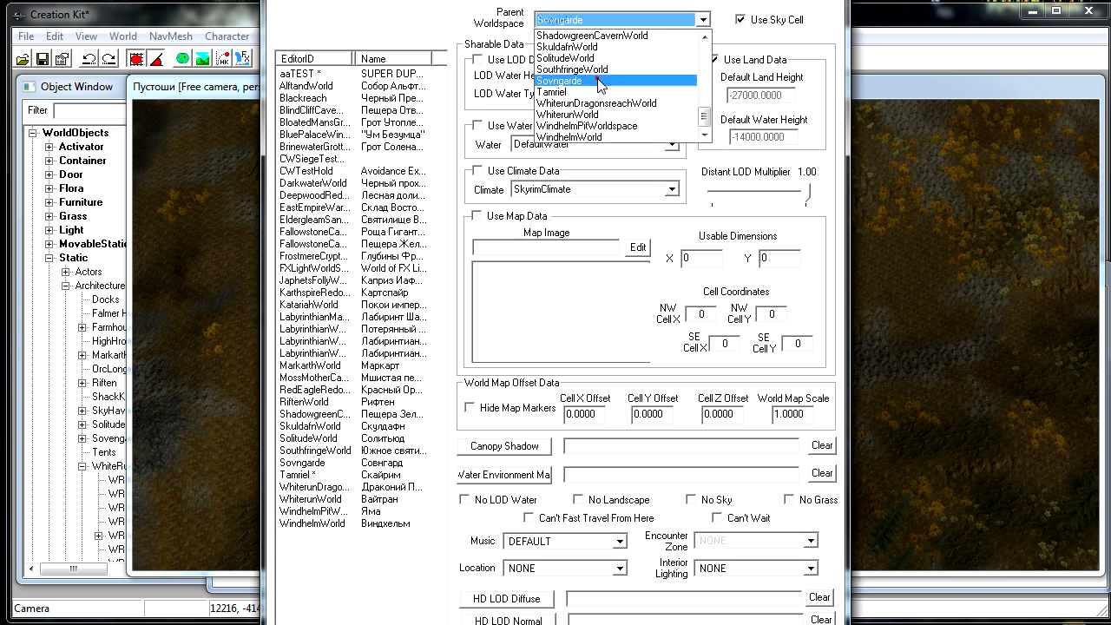
{"action": "left_click", "coordinate": [520, 60]}
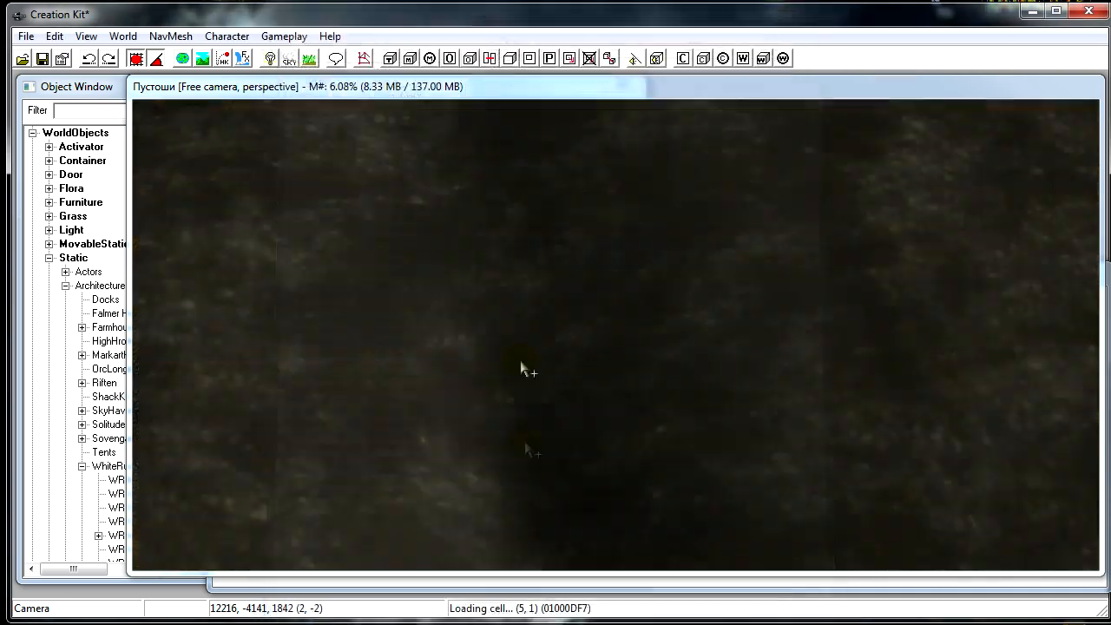
Step: Load other aaTEST cells from the Cell View and examine the terrain inherited from Sovngarde
{"action": "middle_click_drag", "start_coordinate": [530, 362], "coordinate": [555, 584]}
{"action": "left_click", "coordinate": [583, 585]}
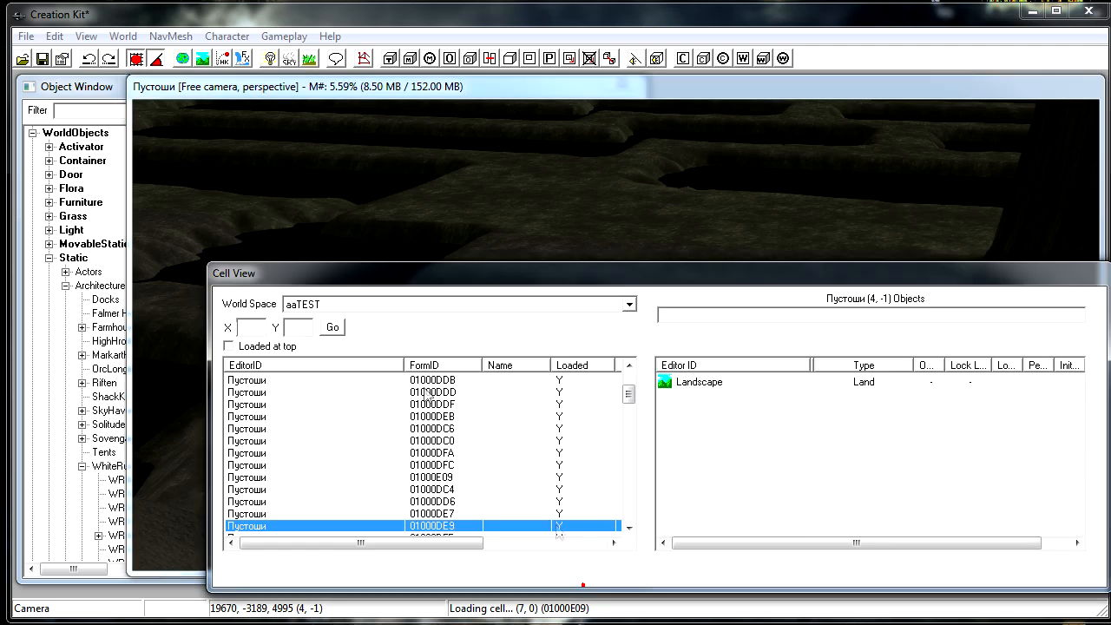
{"action": "double_click", "coordinate": [457, 383]}
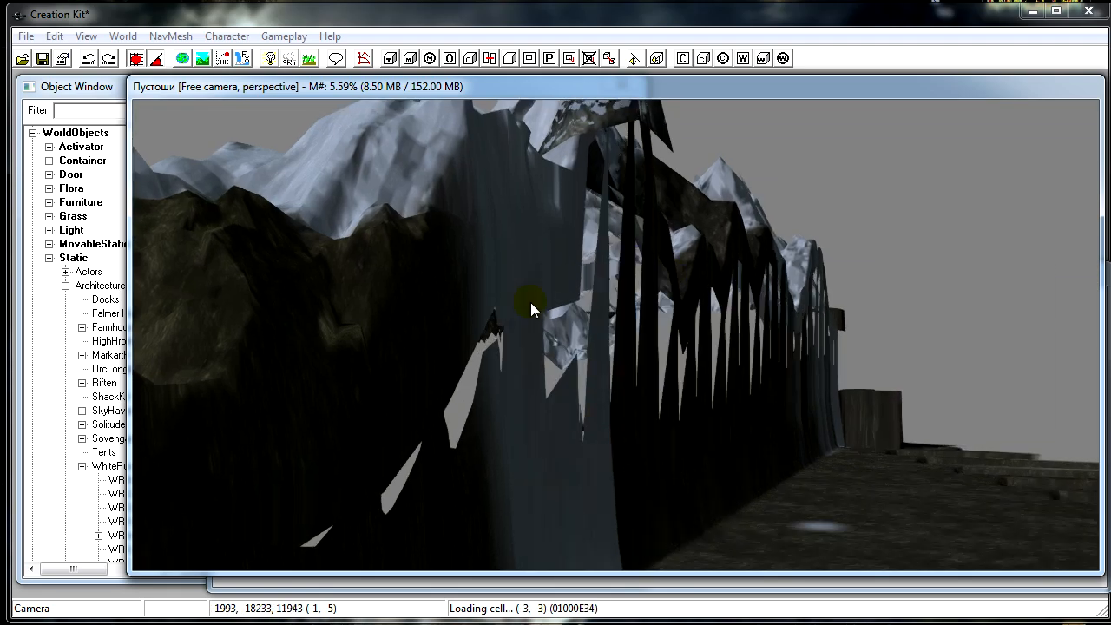
{"action": "middle_click_drag", "start_coordinate": [530, 302], "coordinate": [860, 456]}
{"action": "middle_click_drag", "start_coordinate": [451, 322], "coordinate": [820, 478]}
{"action": "mouse_move", "coordinate": [375, 304]}
{"action": "middle_mouse_down"}
{"action": "mouse_move", "coordinate": [783, 478]}
{"action": "mouse_move", "coordinate": [565, 506]}
{"action": "mouse_move", "coordinate": [600, 338]}
{"action": "mouse_move", "coordinate": [494, 568]}
{"action": "mouse_move", "coordinate": [562, 301]}
{"action": "mouse_move", "coordinate": [479, 381]}
{"action": "mouse_move", "coordinate": [612, 313]}
{"action": "mouse_move", "coordinate": [521, 500]}
{"action": "mouse_move", "coordinate": [885, 335]}
{"action": "mouse_move", "coordinate": [699, 330]}
{"action": "mouse_move", "coordinate": [402, 561]}
{"action": "mouse_move", "coordinate": [290, 564]}
{"action": "mouse_move", "coordinate": [608, 459]}
{"action": "mouse_move", "coordinate": [503, 501]}
{"action": "mouse_move", "coordinate": [766, 322]}
{"action": "mouse_move", "coordinate": [347, 553]}
{"action": "mouse_move", "coordinate": [824, 395]}
{"action": "mouse_move", "coordinate": [826, 373]}
{"action": "mouse_move", "coordinate": [731, 451]}
{"action": "middle_mouse_up"}
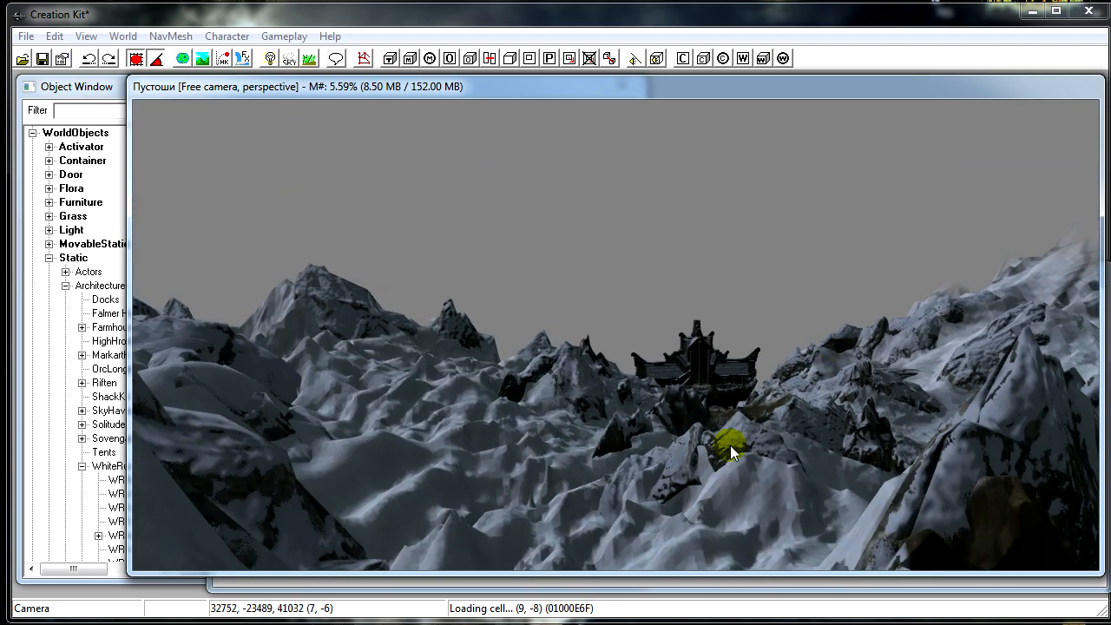
Step: Turn on the sky display and look up at the Sovngarde sky
{"action": "left_click", "coordinate": [289, 58]}
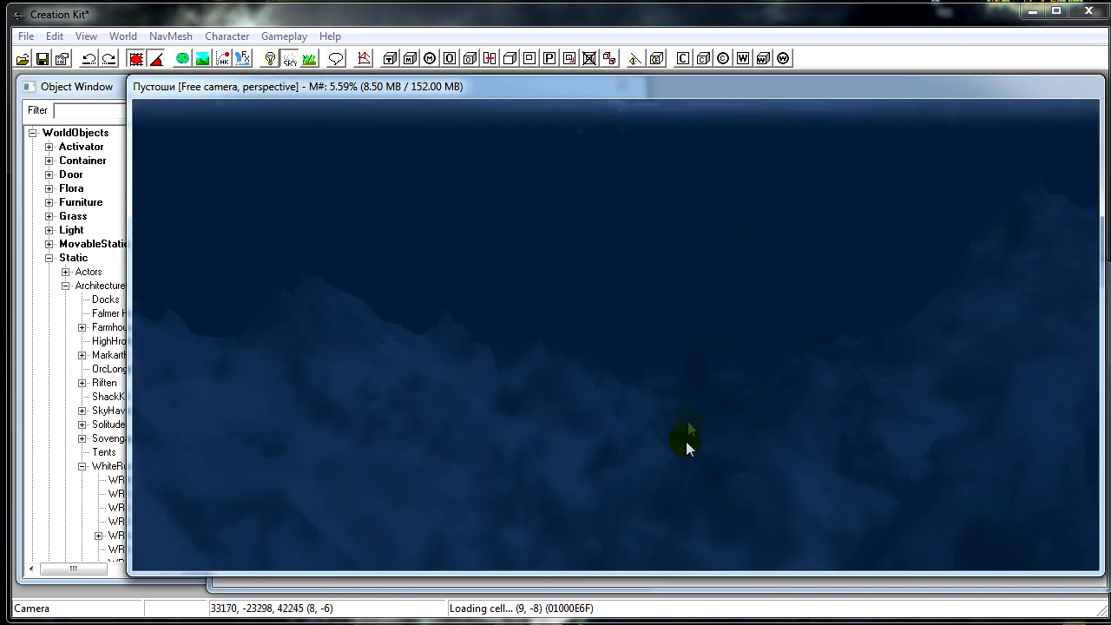
{"action": "middle_click_drag", "start_coordinate": [698, 405], "coordinate": [711, 293], "text": "shift"}
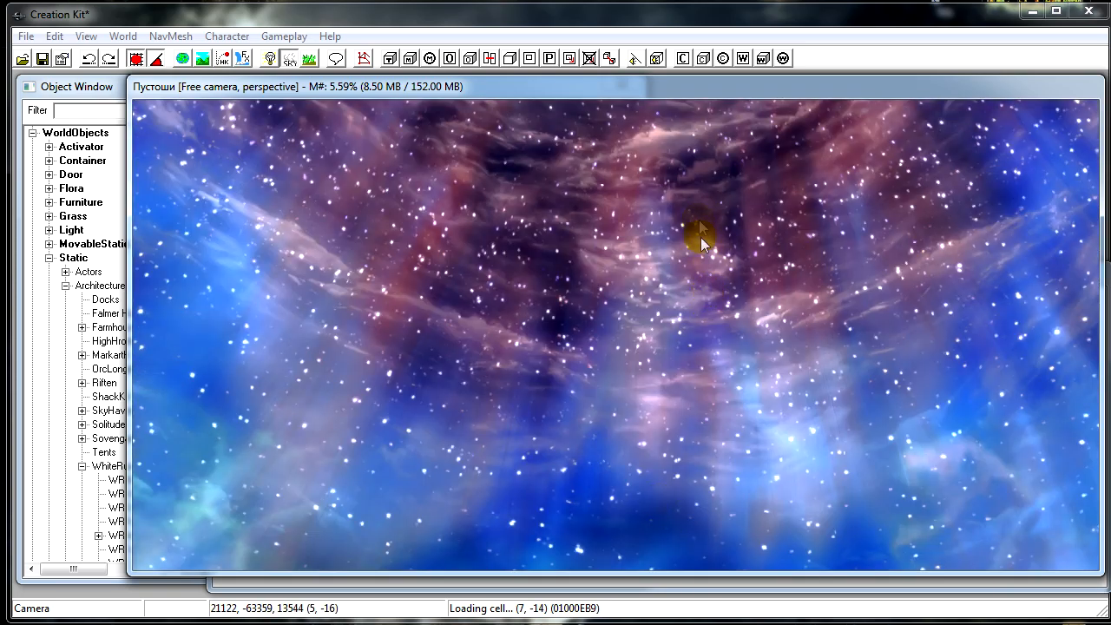
{"action": "middle_click_drag", "start_coordinate": [700, 237], "coordinate": [699, 210], "text": "shift"}
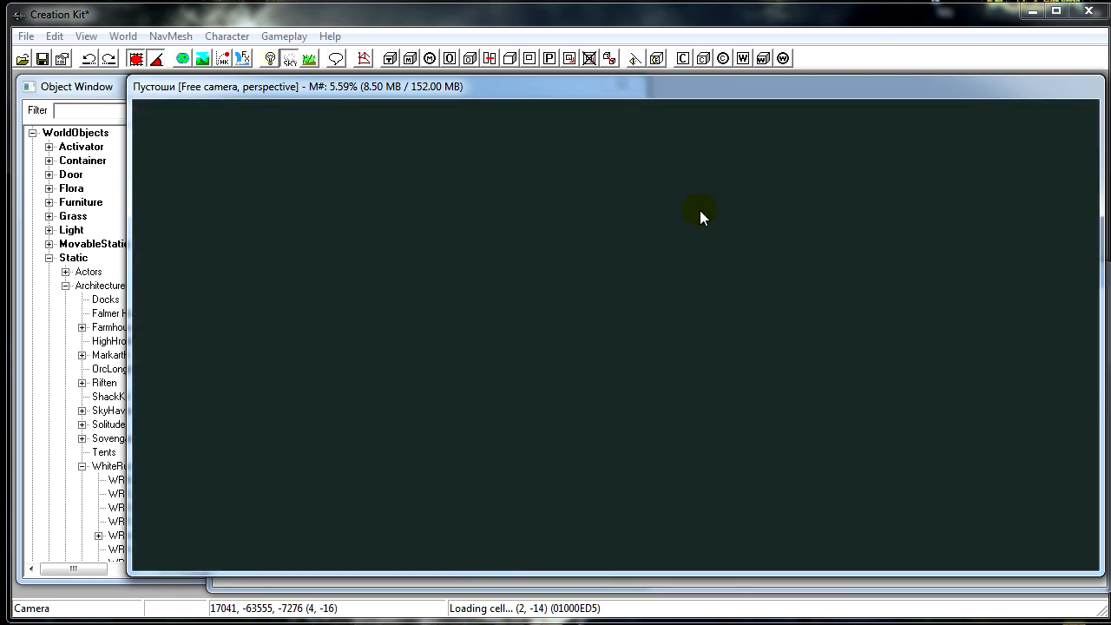
{"action": "scroll", "coordinate": [700, 210], "scroll_direction": "down", "scroll_amount": 1}
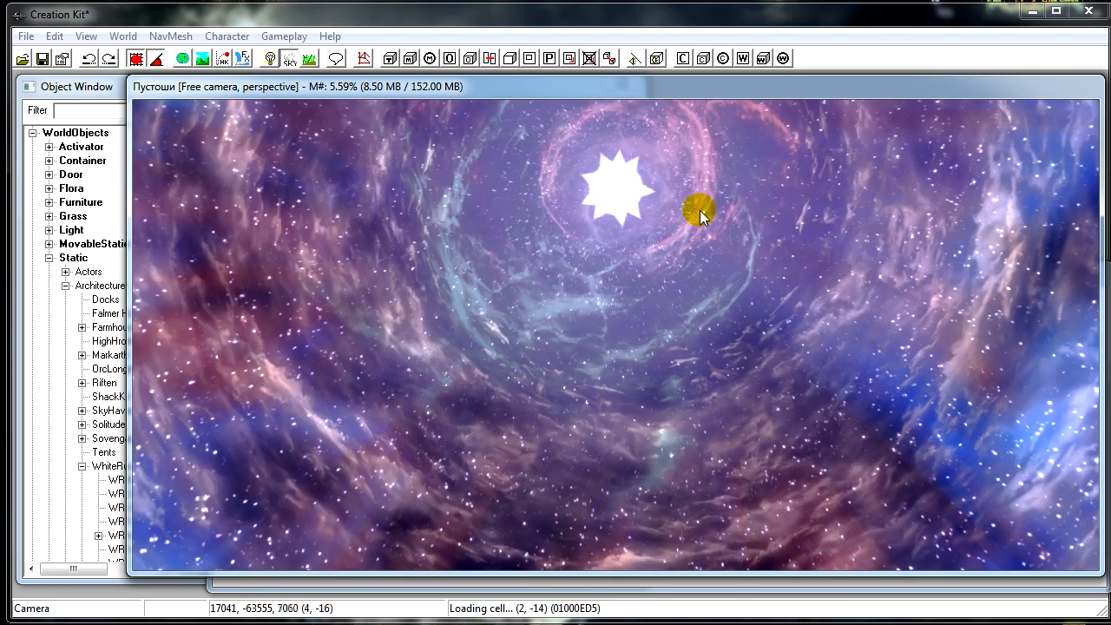
Step: Examine the fog-covered mountain landscape and the distant temple-like building with the sky display on
{"action": "middle_click_drag", "start_coordinate": [481, 134], "coordinate": [508, 479], "text": "shift"}
{"action": "key", "text": "Up"}
{"action": "key", "text": "Up"}
{"action": "key", "text": "Up"}
{"action": "key", "text": "Up"}
{"action": "key", "text": "Up"}
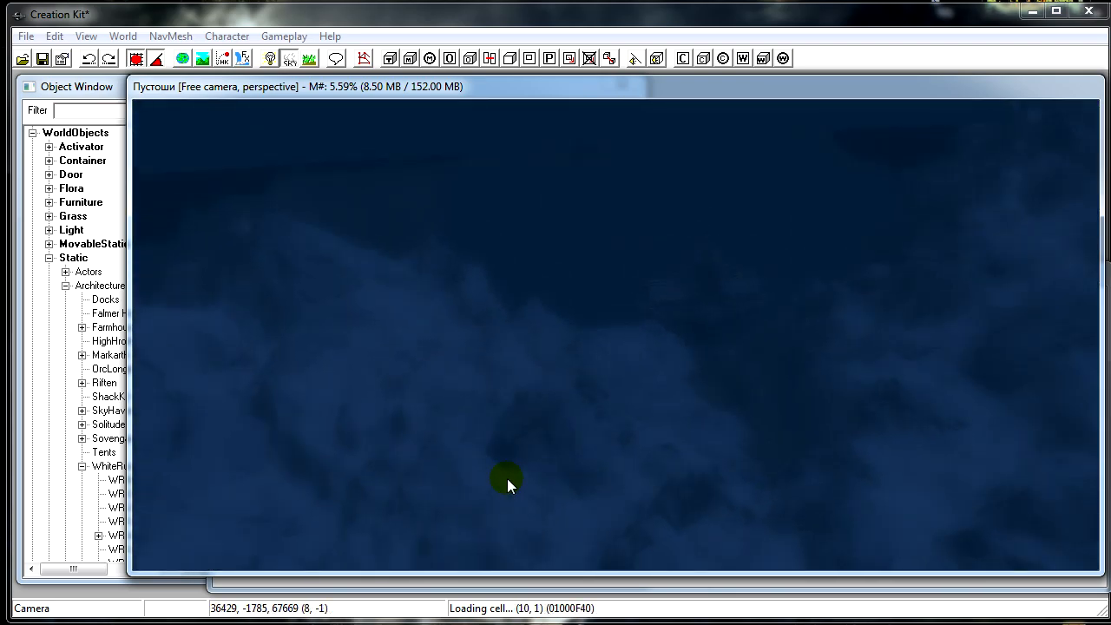
{"action": "key", "text": "Right"}
{"action": "key", "text": "Right"}
{"action": "key", "text": "Right"}
{"action": "key", "text": "Right"}
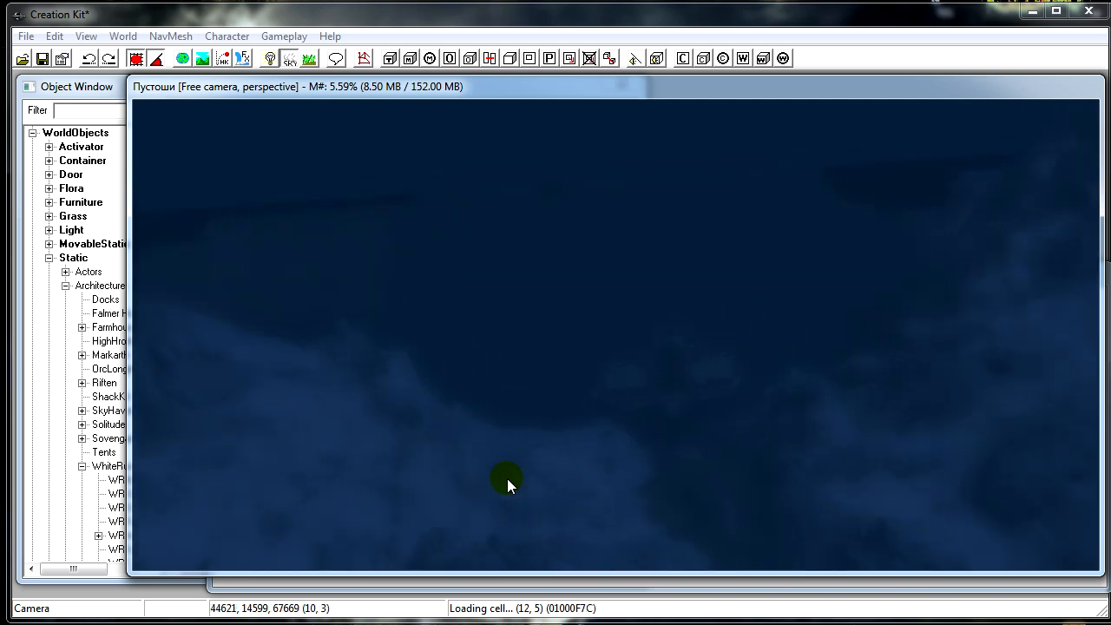
{"action": "key", "text": "Up"}
{"action": "key", "text": "Up"}
{"action": "key", "text": "Up"}
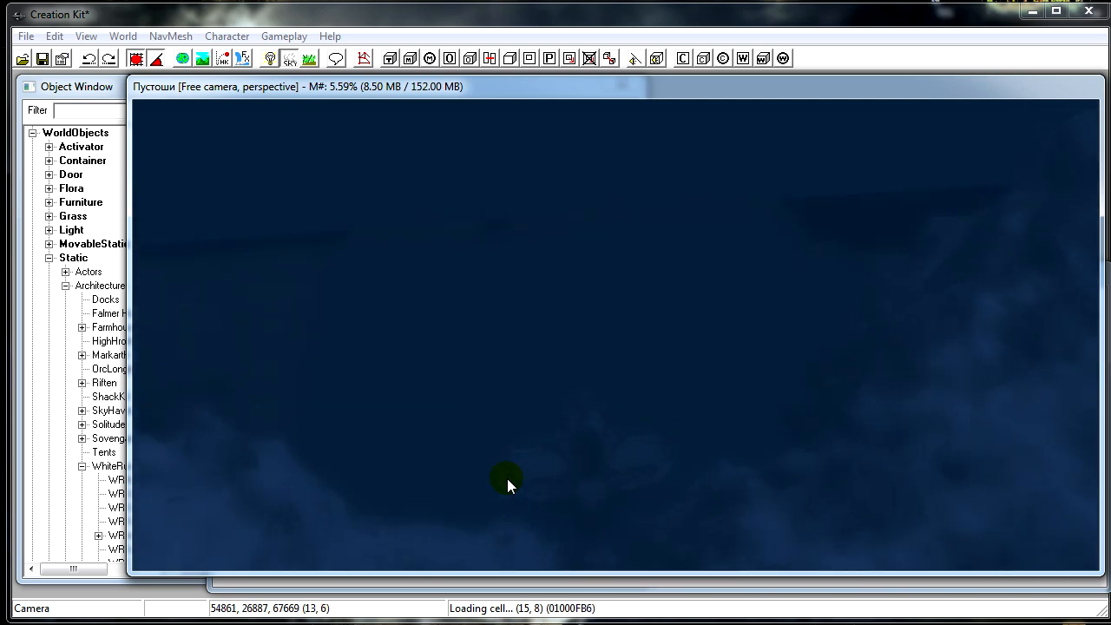
{"action": "key", "text": "Right"}
{"action": "key", "text": "Up"}
{"action": "middle_click_drag", "start_coordinate": [623, 481], "coordinate": [639, 393]}
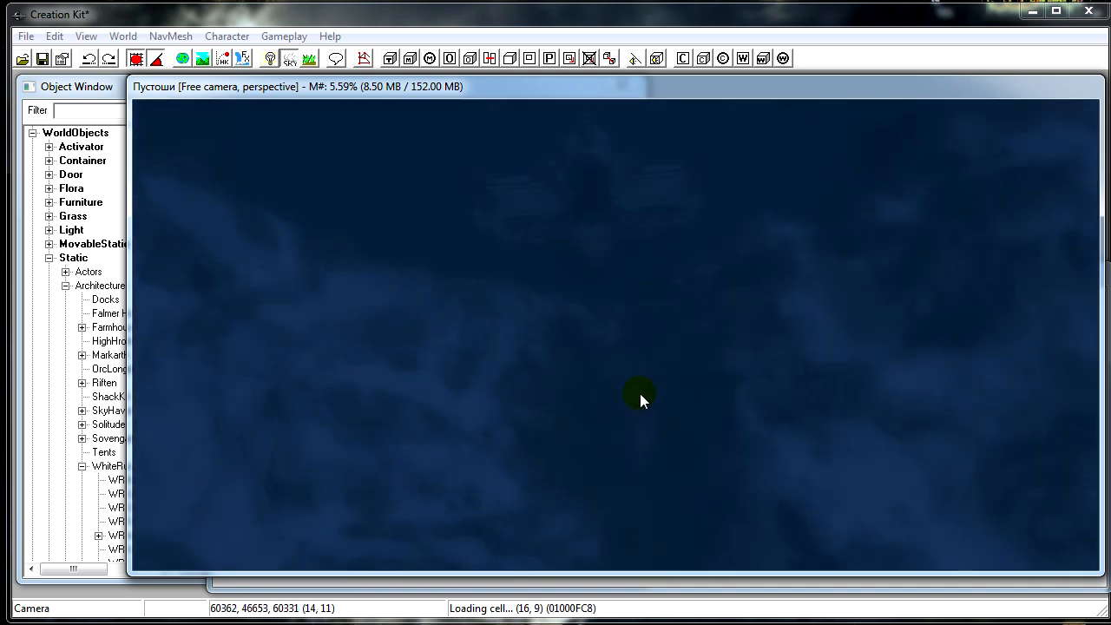
{"action": "key", "text": "Up"}
{"action": "key", "text": "Up"}
{"action": "key", "text": "Up"}
{"action": "key", "text": "Up"}
{"action": "key", "text": "Up"}
{"action": "key", "text": "Up"}
{"action": "key", "text": "Up"}
{"action": "key", "text": "Up"}
{"action": "key", "text": "Up"}
{"action": "key", "text": "Up"}
{"action": "key", "text": "Up"}
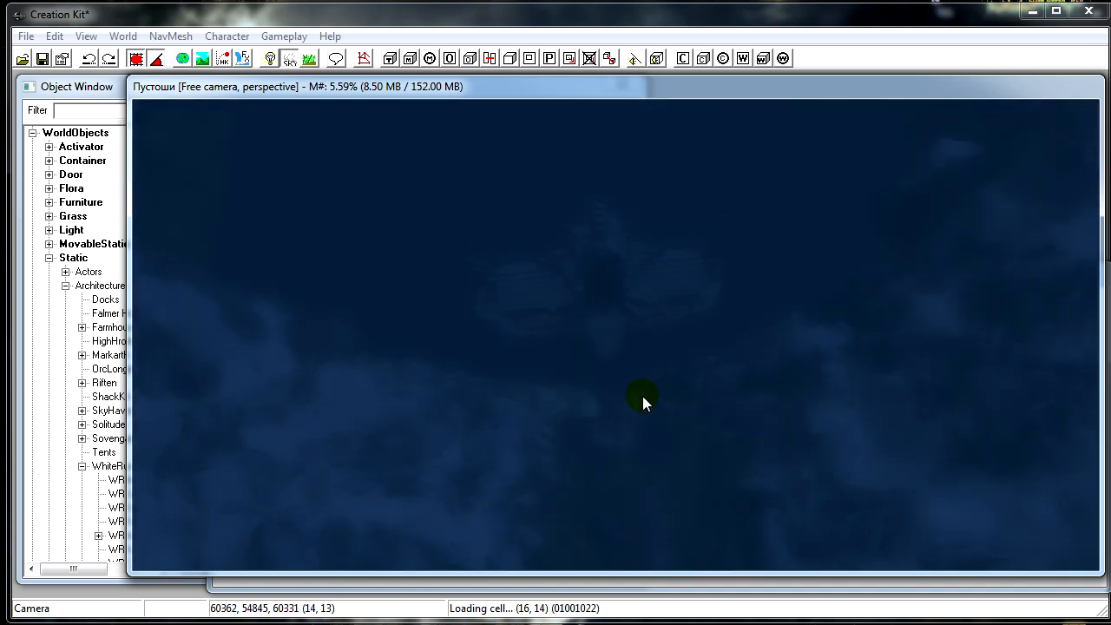
{"action": "middle_click_drag", "start_coordinate": [585, 517], "coordinate": [647, 272]}
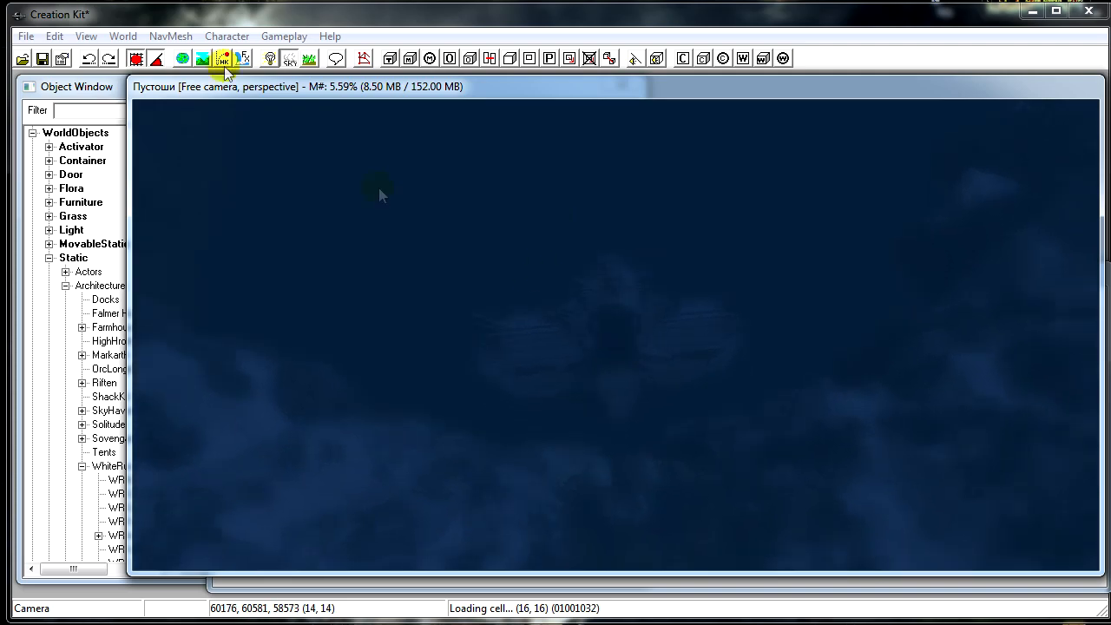
Step: Reopen the world space settings and set aaTEST's parent worldspace to NONE
{"action": "left_click", "coordinate": [135, 39]}
{"action": "left_click", "coordinate": [161, 54]}
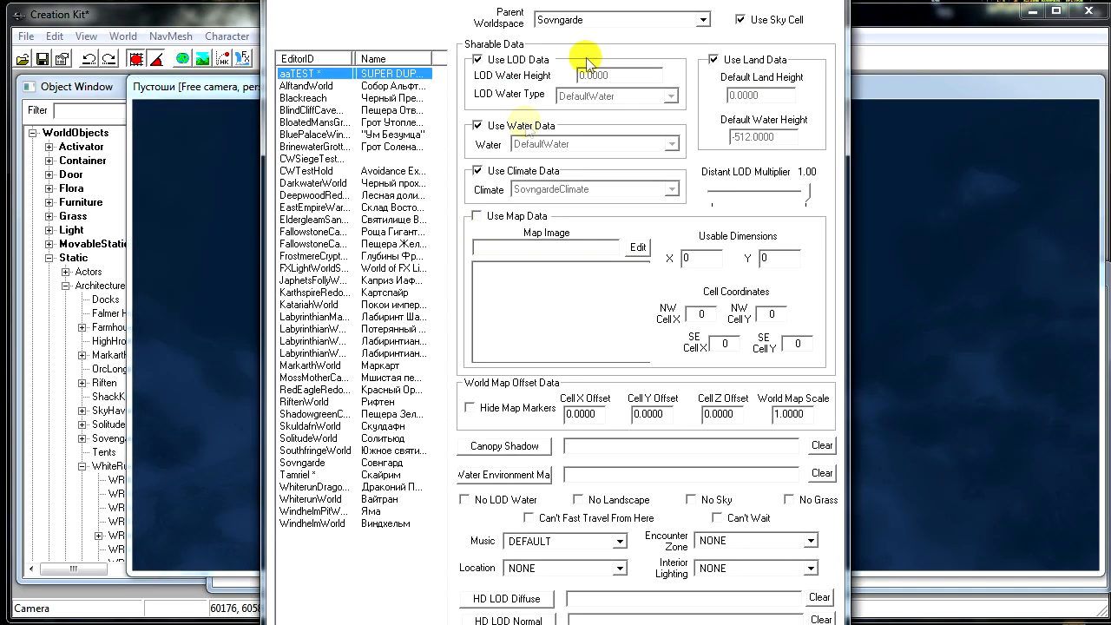
{"action": "left_click", "coordinate": [611, 17]}
{"action": "scroll", "coordinate": [612, 52], "scroll_direction": "up", "scroll_amount": 7}
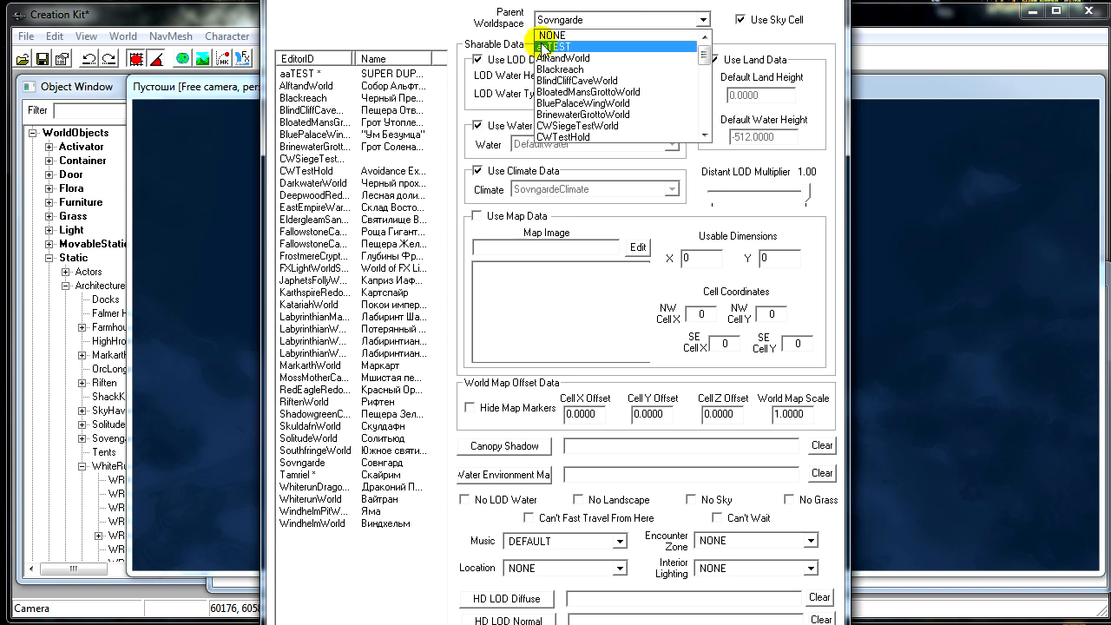
{"action": "left_click", "coordinate": [566, 37]}
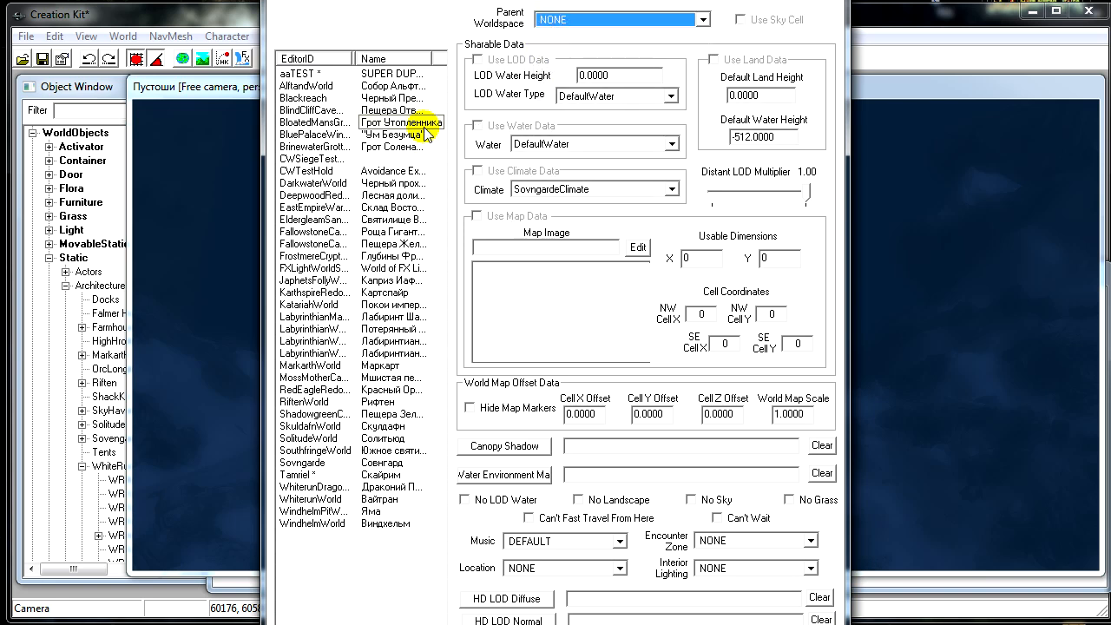
Step: Examine aaTEST's default land height and default water height fields
{"action": "left_click", "coordinate": [761, 92]}
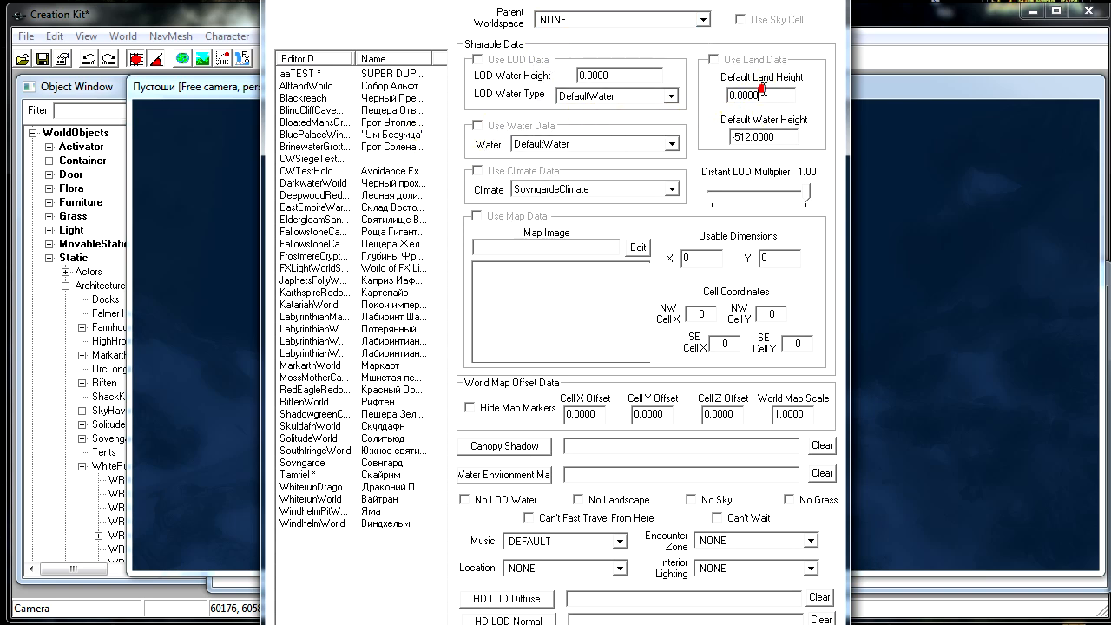
{"action": "double_click", "coordinate": [762, 92]}
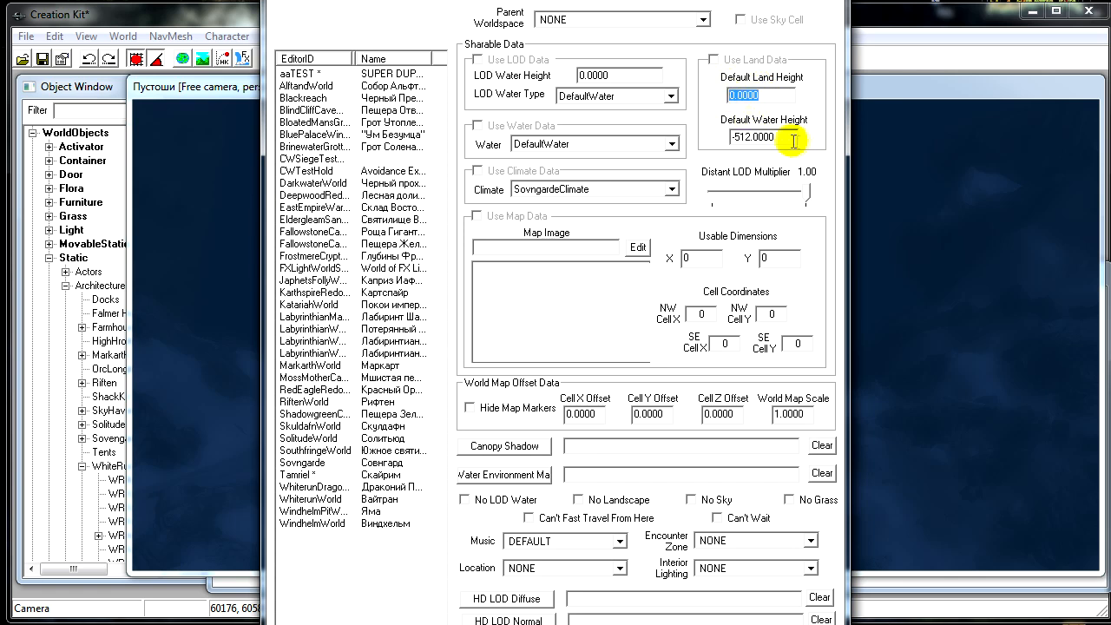
{"action": "left_click_drag", "start_coordinate": [786, 136], "coordinate": [694, 136]}
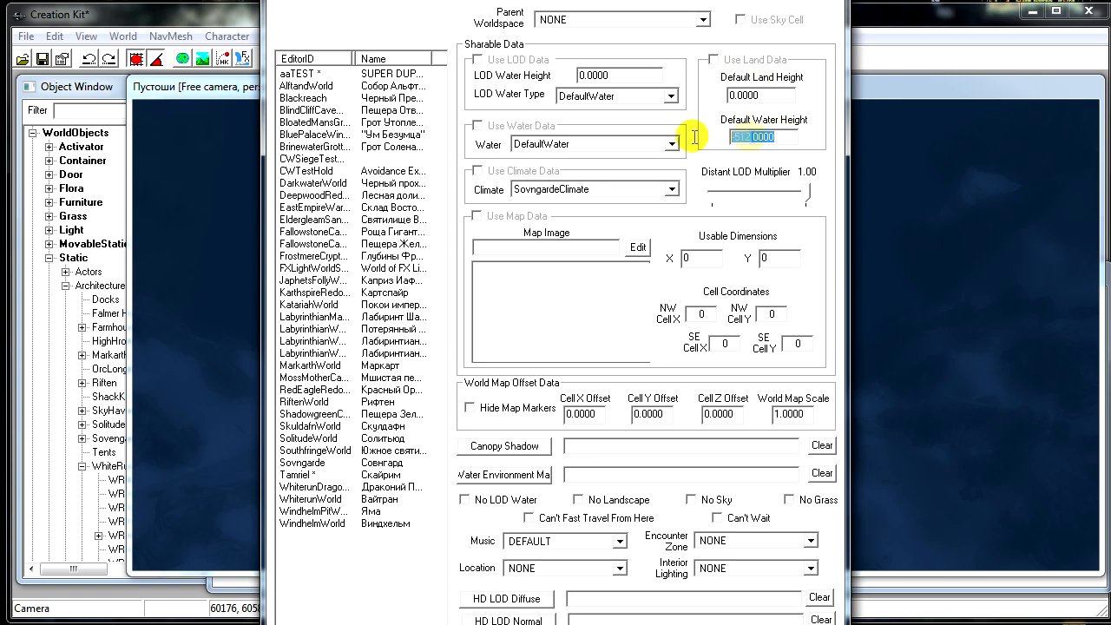
{"action": "left_click", "coordinate": [781, 141]}
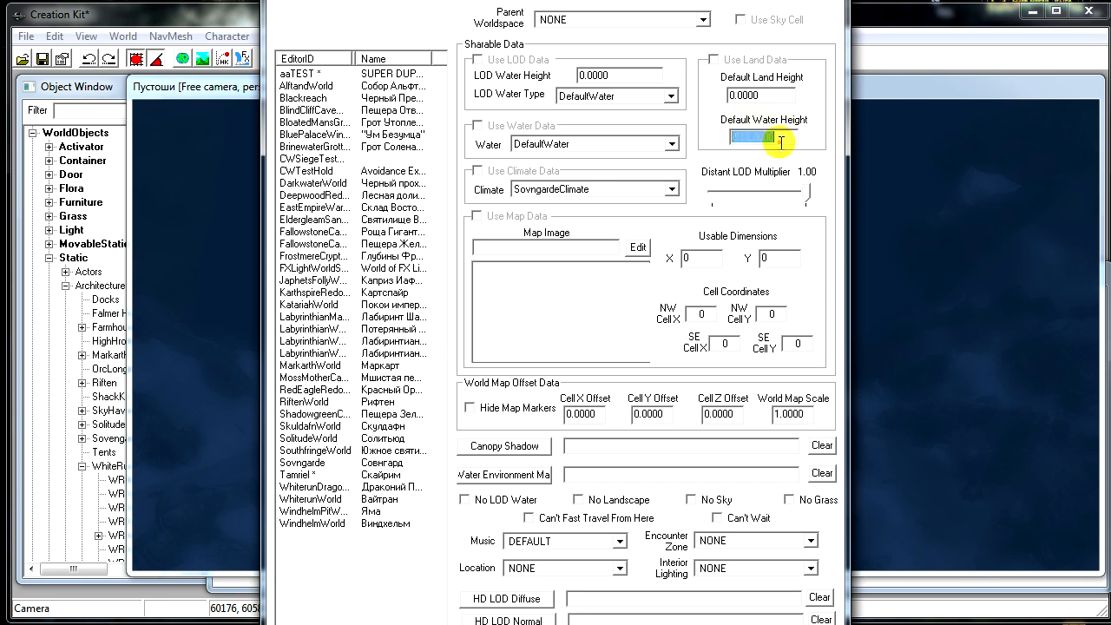
{"action": "double_click", "coordinate": [755, 93]}
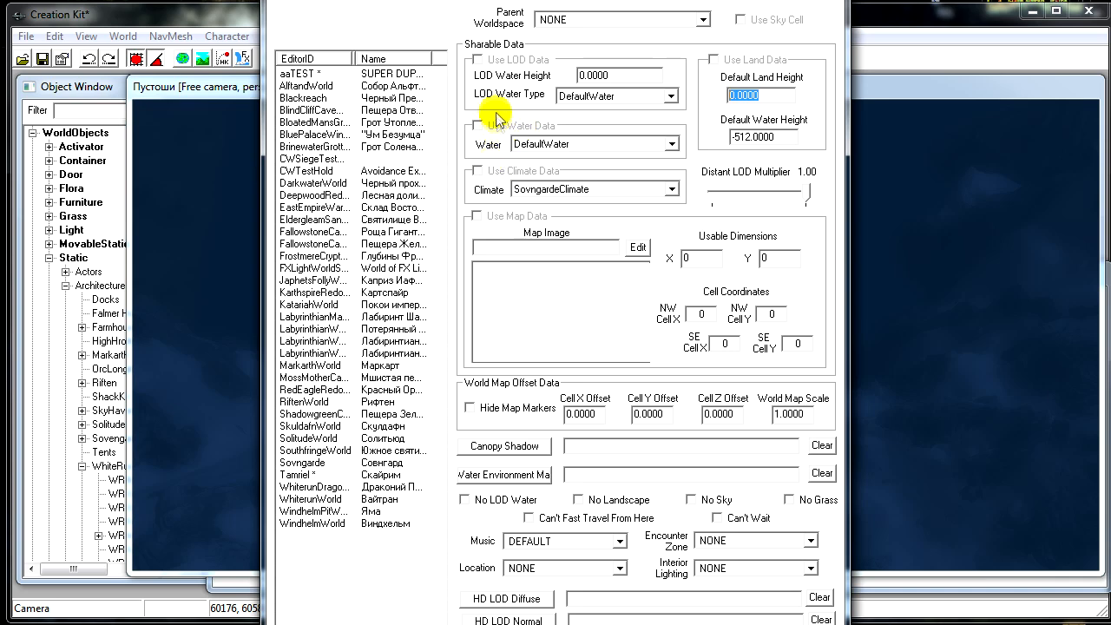
Step: Look through the available LOD water types, water types and climates for aaTEST without changing the selections
{"action": "left_click", "coordinate": [612, 96]}
{"action": "scroll", "coordinate": [649, 136], "scroll_direction": "down", "scroll_amount": 3}
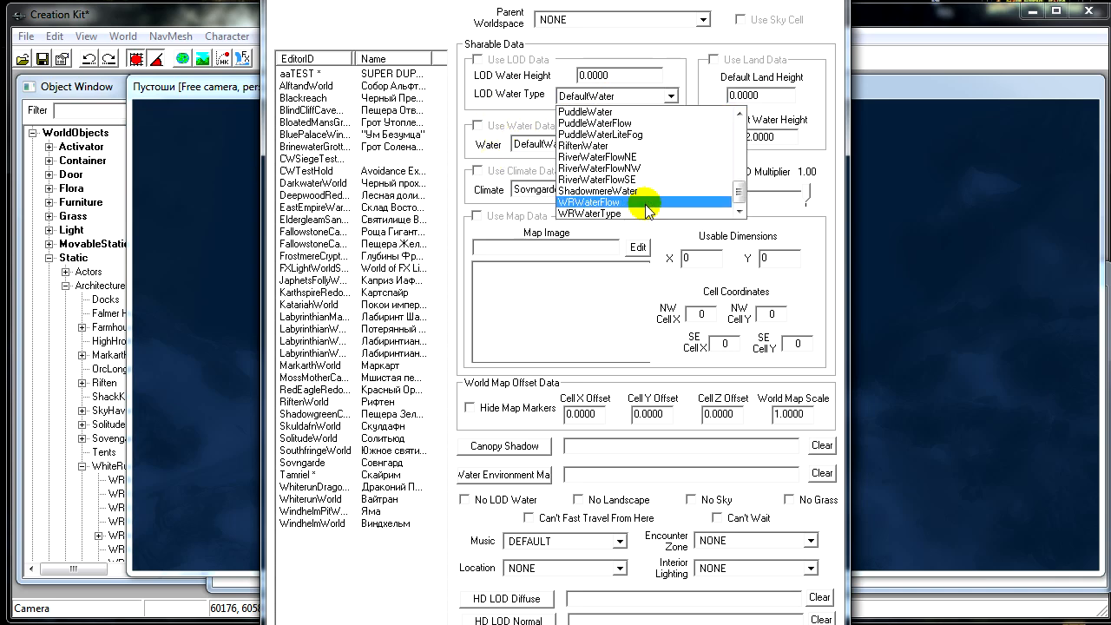
{"action": "scroll", "coordinate": [625, 130], "scroll_direction": "up", "scroll_amount": 1}
{"action": "scroll", "coordinate": [625, 130], "scroll_direction": "up", "scroll_amount": 9}
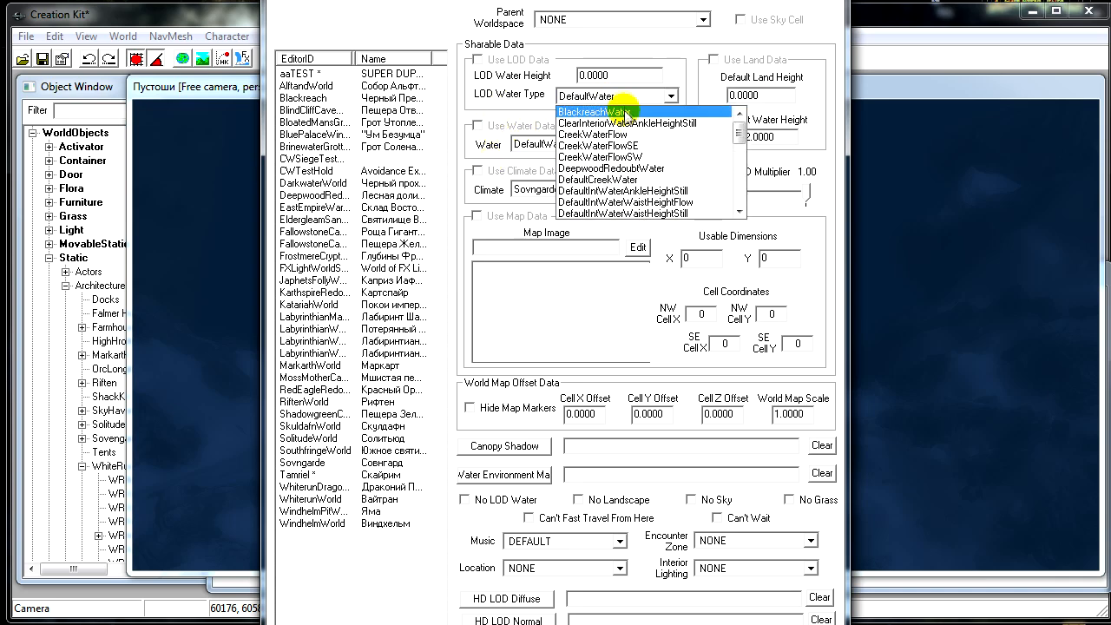
{"action": "left_click", "coordinate": [498, 108]}
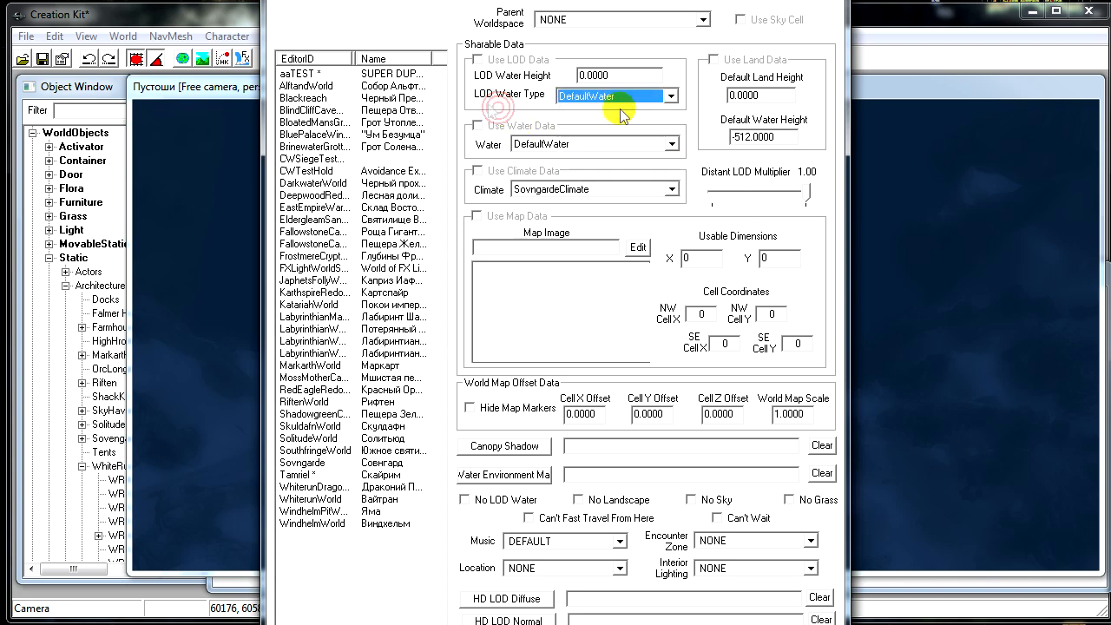
{"action": "left_click", "coordinate": [543, 144]}
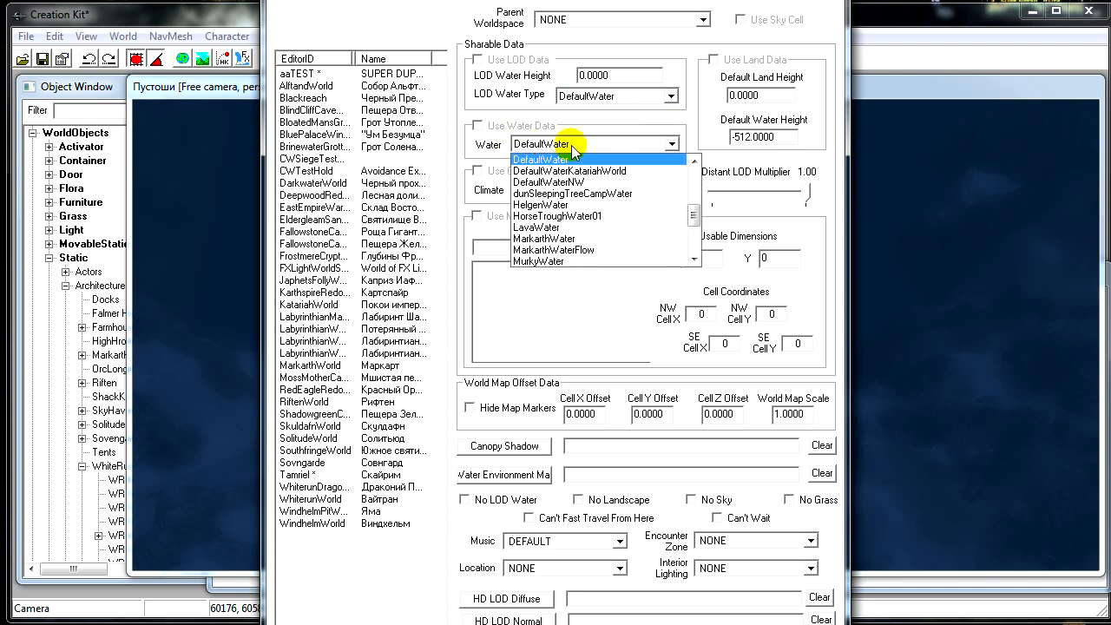
{"action": "left_click", "coordinate": [572, 148]}
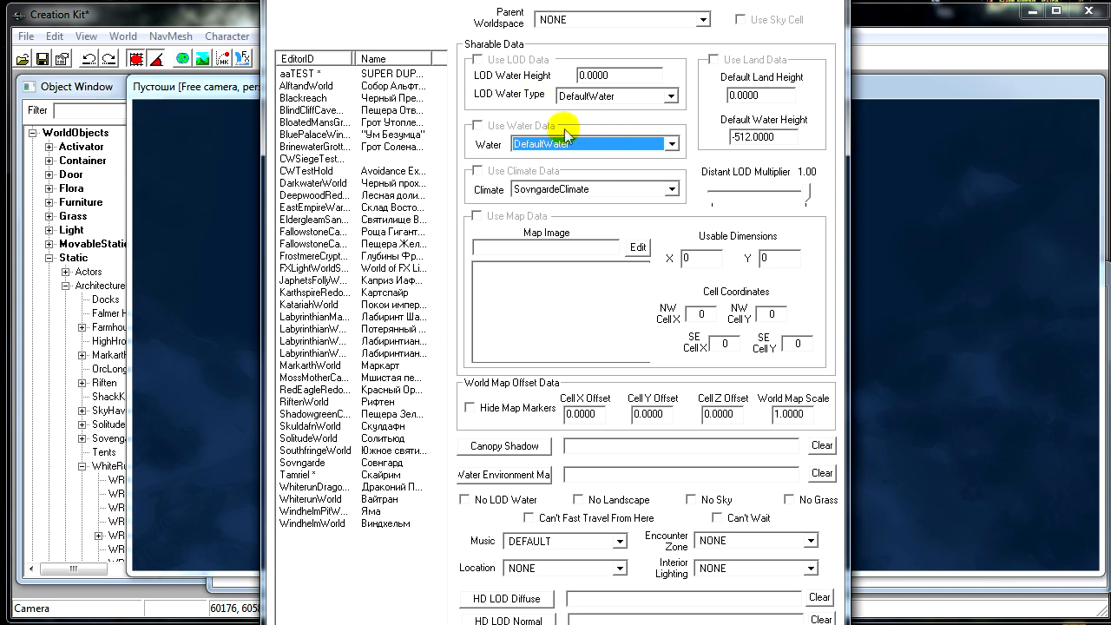
{"action": "left_click", "coordinate": [576, 193]}
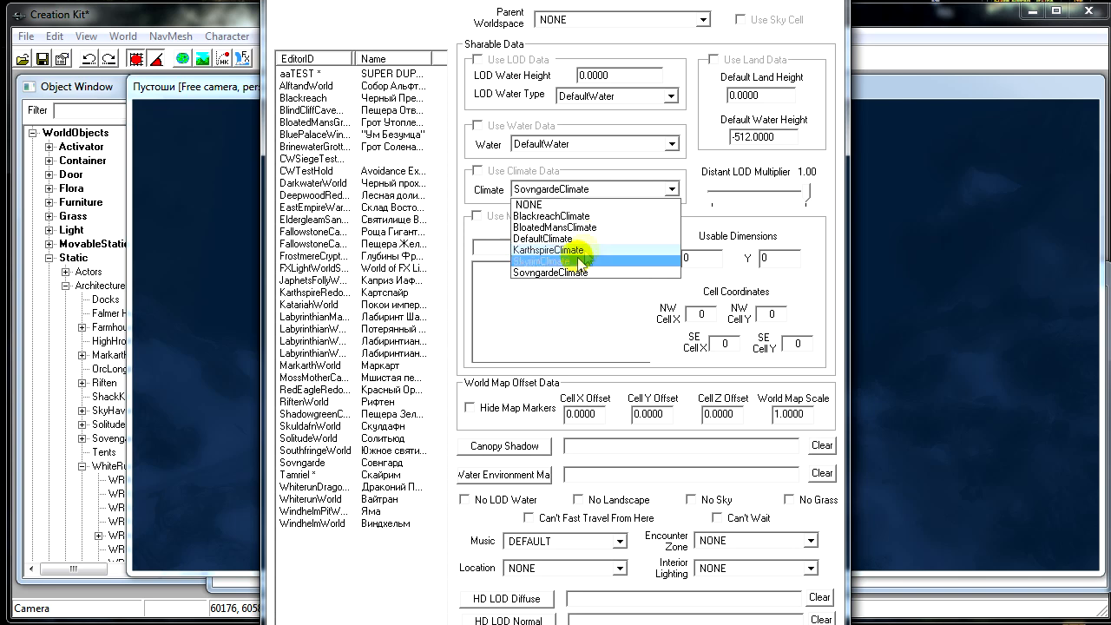
{"action": "left_click", "coordinate": [492, 186]}
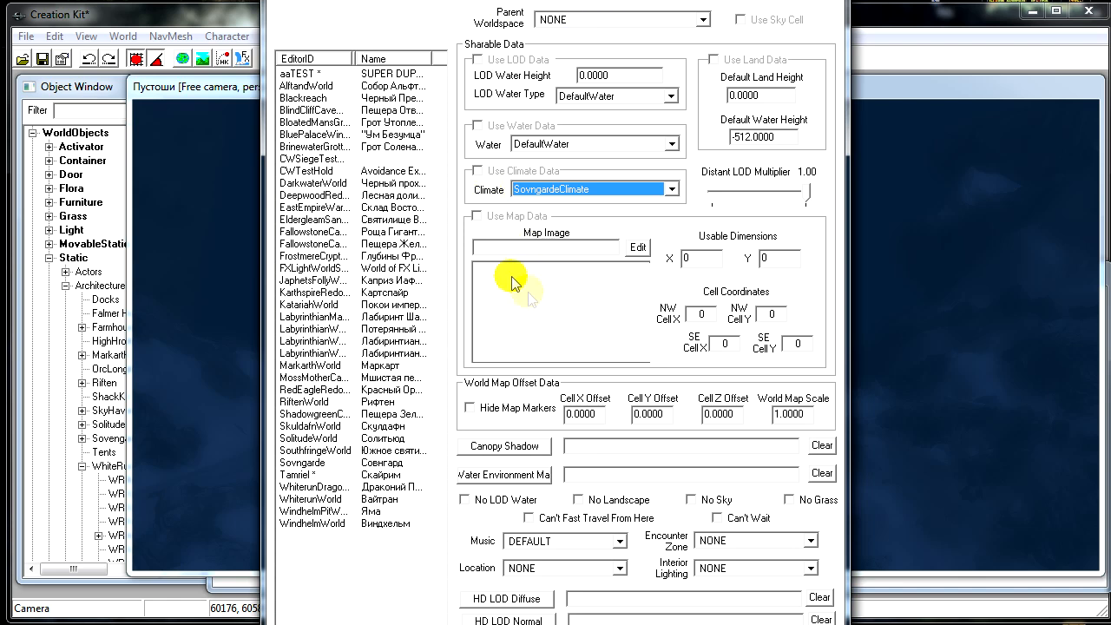
Step: Examine the map image, Hide Map Markers, world map offset and canopy shadow settings
{"action": "left_click", "coordinate": [552, 247]}
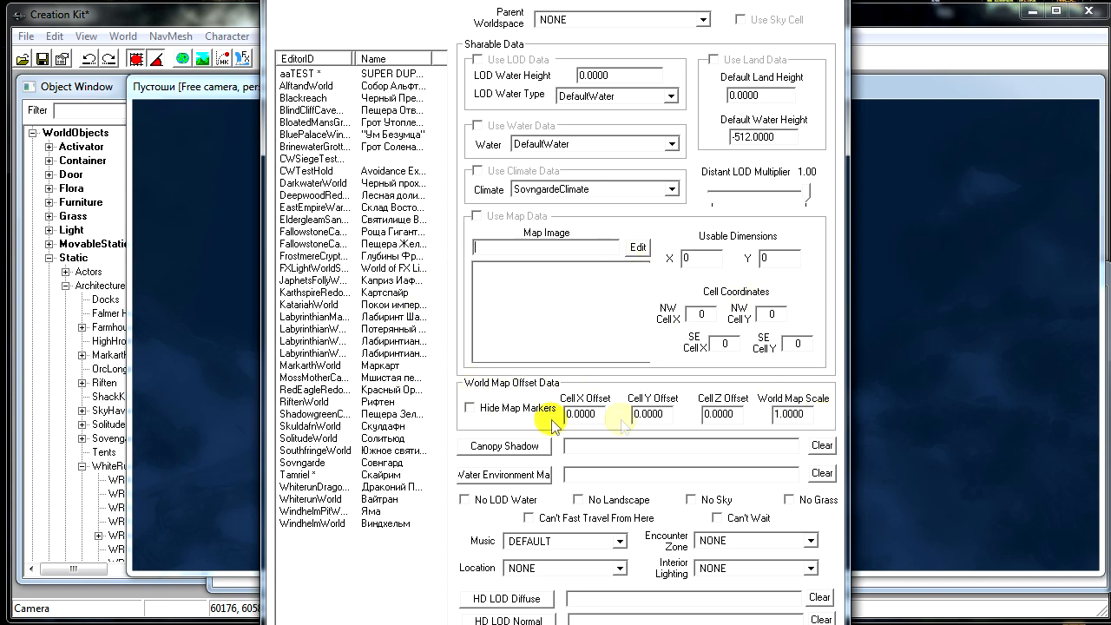
{"action": "left_click", "coordinate": [472, 408]}
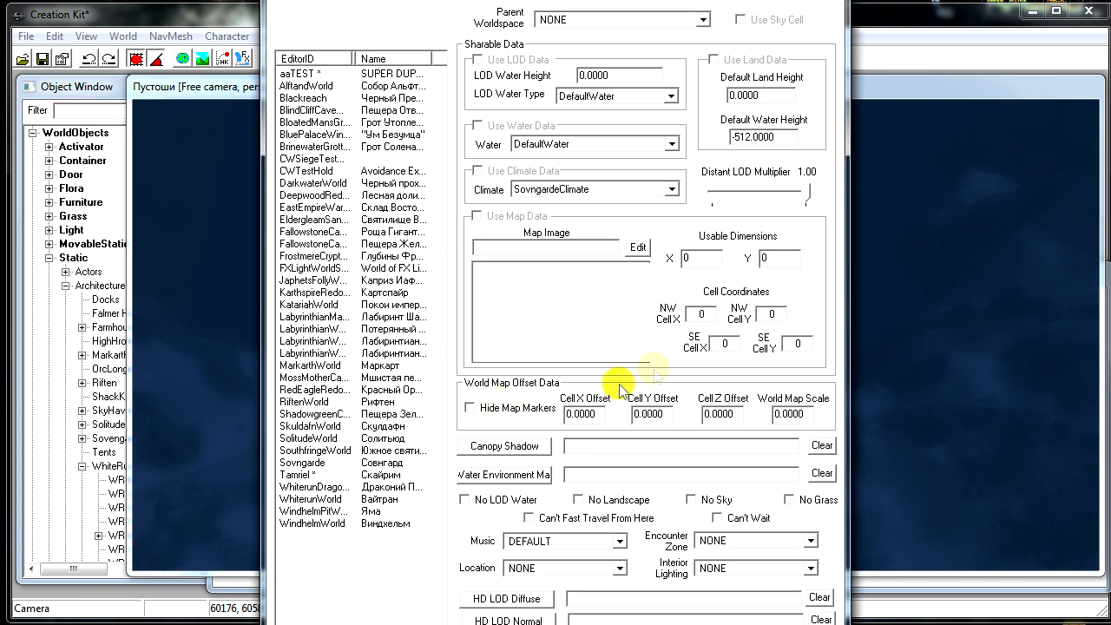
{"action": "left_click", "coordinate": [580, 414]}
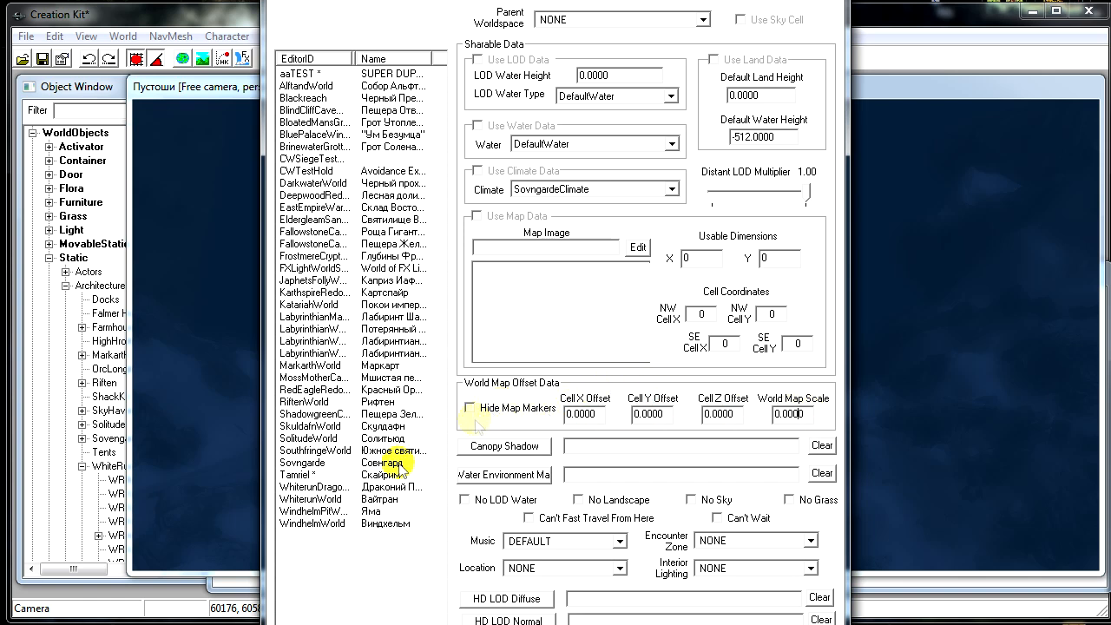
{"action": "left_click", "coordinate": [490, 408]}
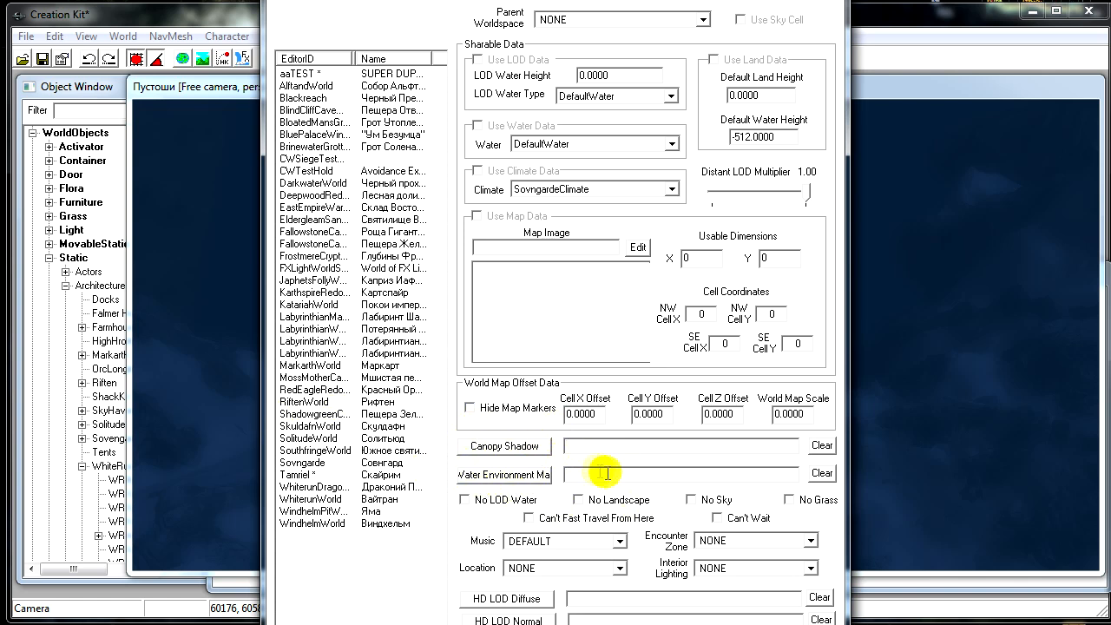
{"action": "left_click", "coordinate": [596, 445]}
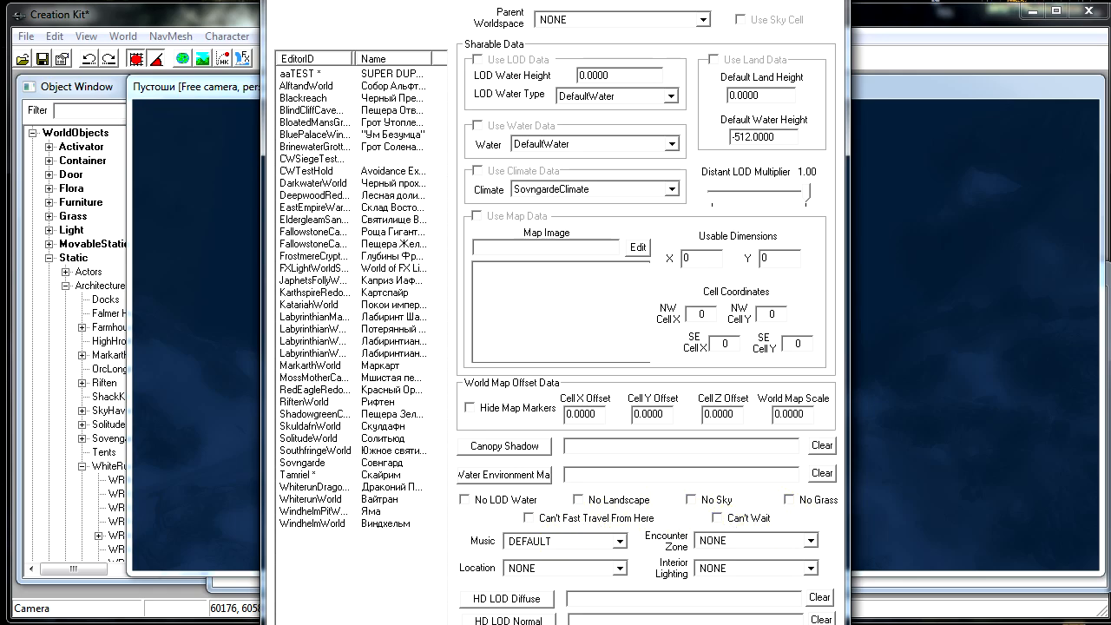
Step: Look over the Location and Encounter Zone options of aaTEST, keeping both at NONE
{"action": "left_click_drag", "start_coordinate": [521, 0], "coordinate": [513, 0]}
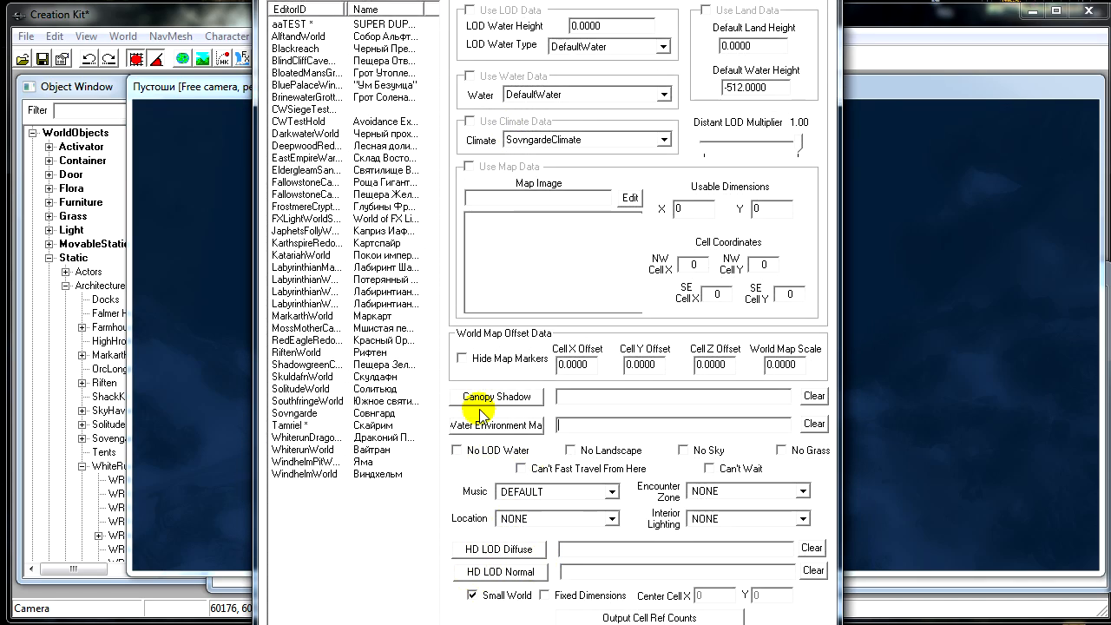
{"action": "double_click", "coordinate": [536, 519]}
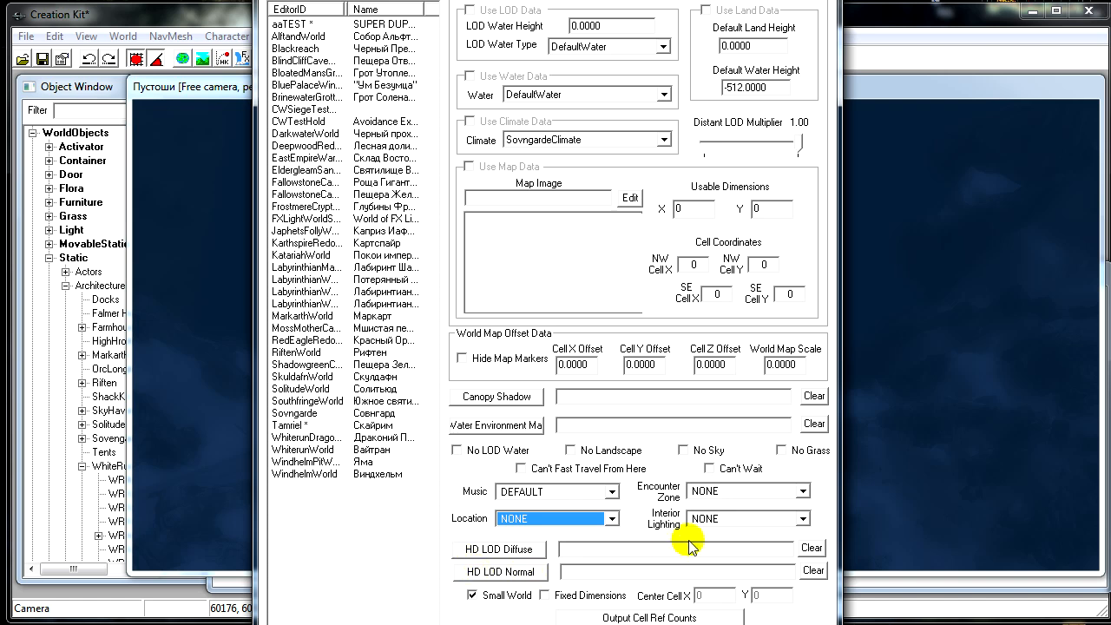
{"action": "left_click", "coordinate": [724, 492]}
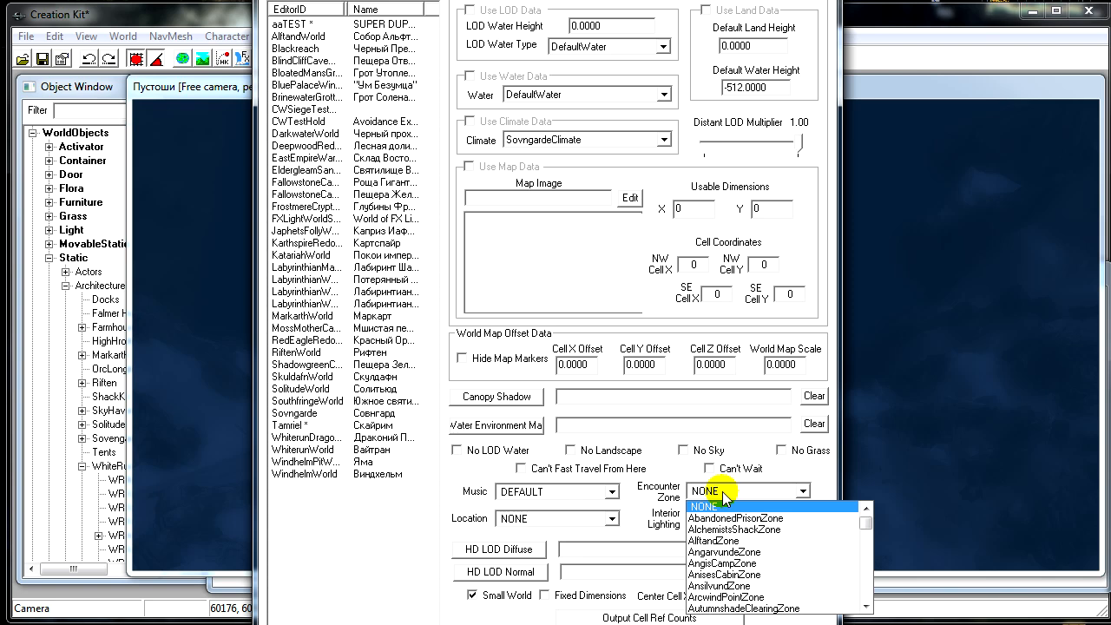
{"action": "left_click", "coordinate": [724, 493]}
Step: Set aaTEST's interior lighting to AzurasStarTemplate
{"action": "left_click", "coordinate": [705, 519]}
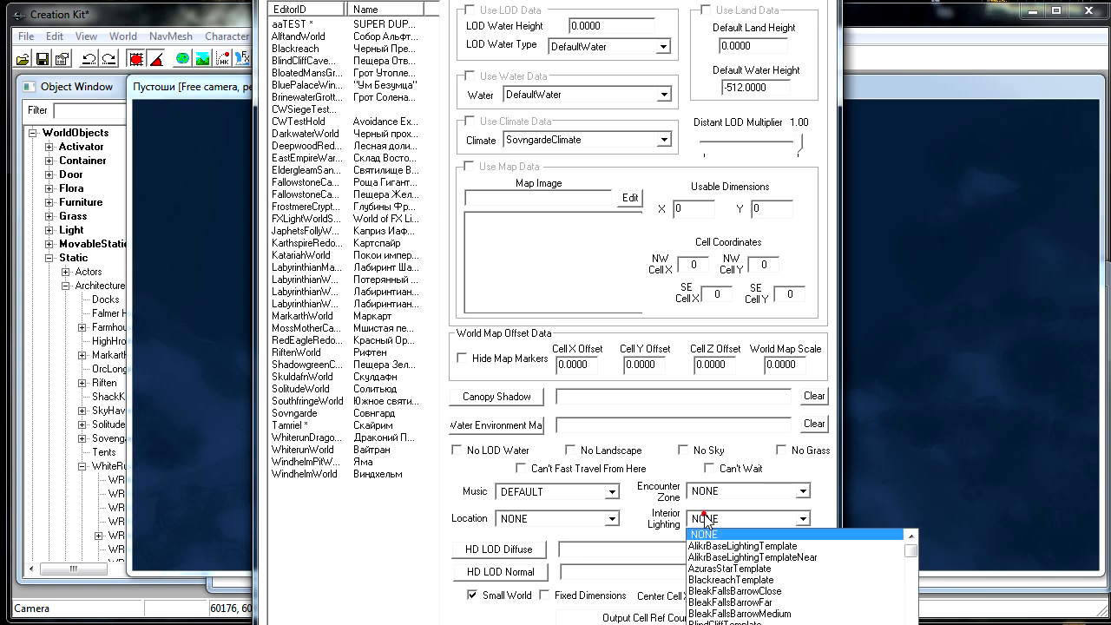
{"action": "scroll", "coordinate": [781, 562], "scroll_direction": "down", "scroll_amount": 13}
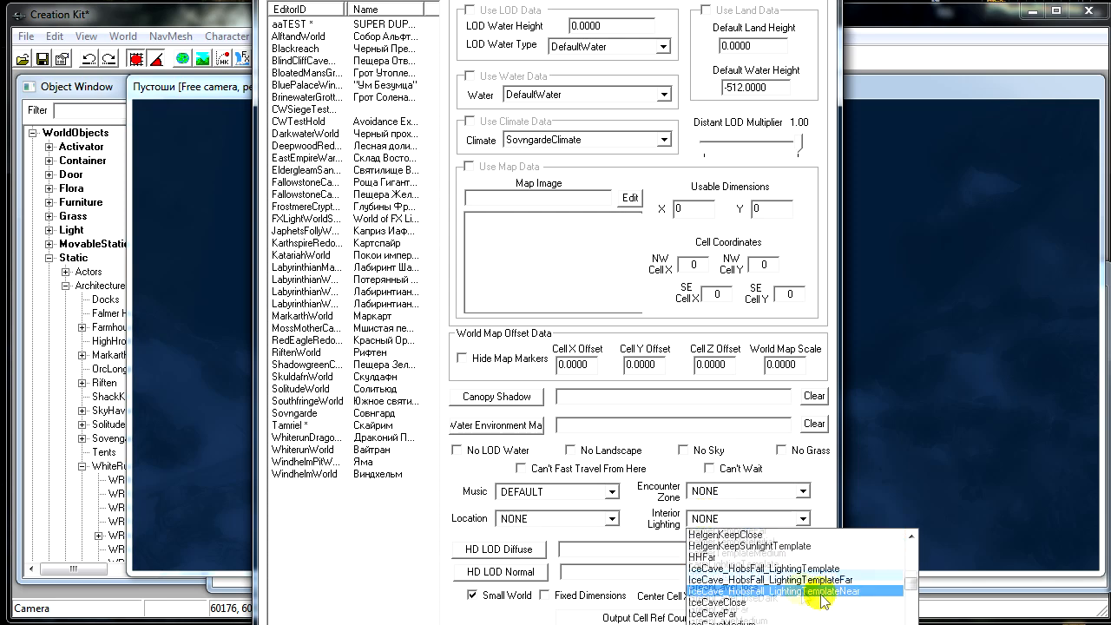
{"action": "left_click_drag", "start_coordinate": [917, 598], "coordinate": [909, 542]}
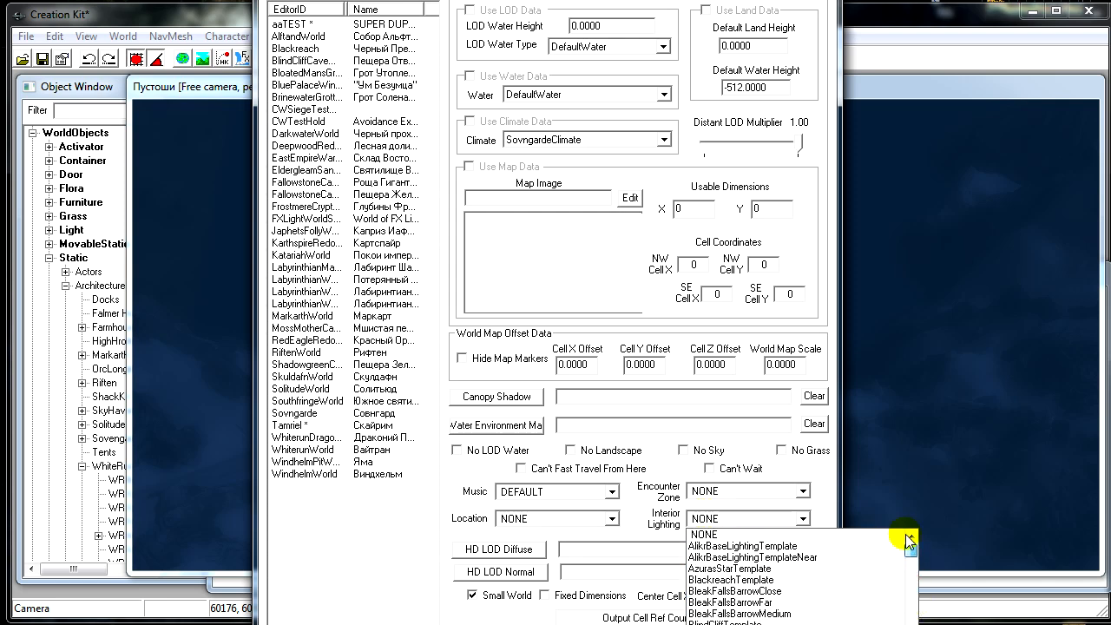
{"action": "left_click", "coordinate": [777, 568]}
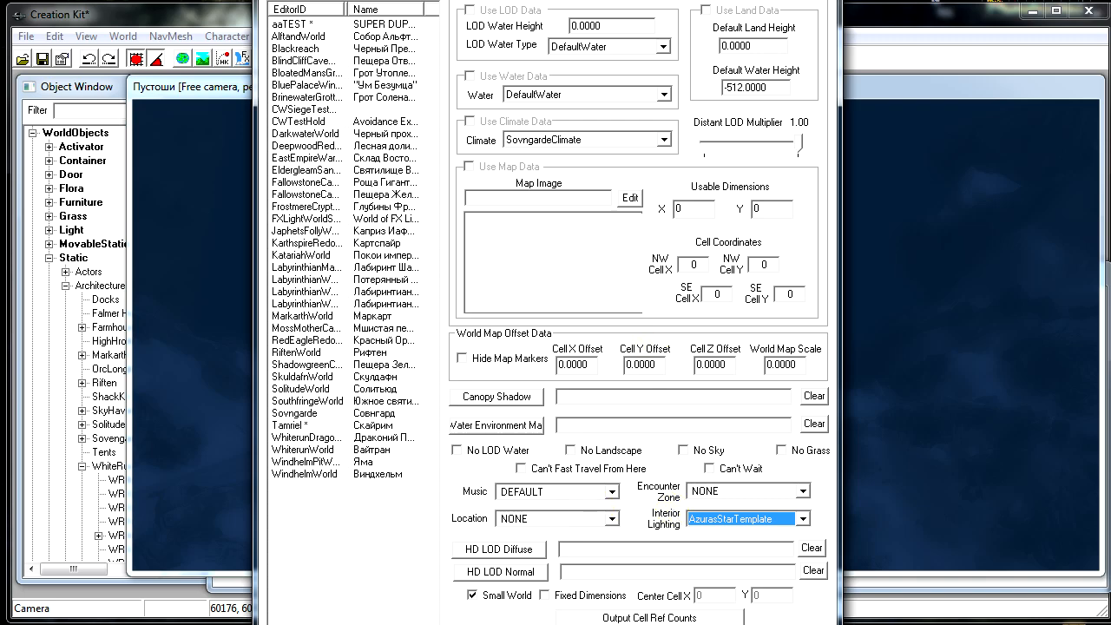
Step: Examine the HD LOD Diffuse field and the remaining settings at the end of aaTEST's world space properties
{"action": "left_click_drag", "start_coordinate": [547, 8], "coordinate": [556, 9]}
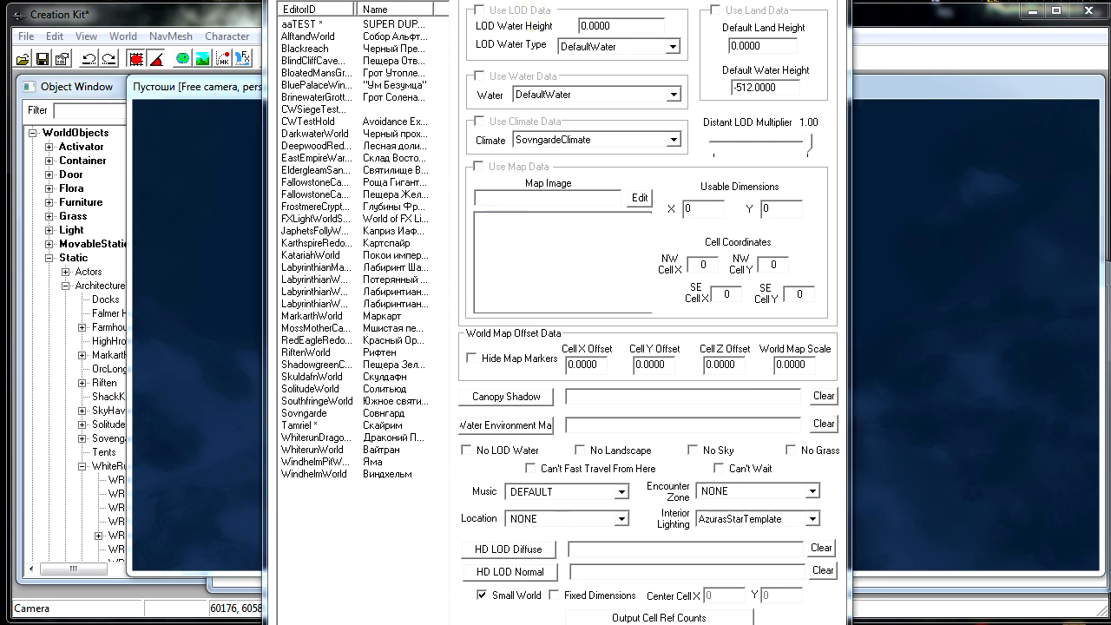
{"action": "left_click", "coordinate": [969, 531]}
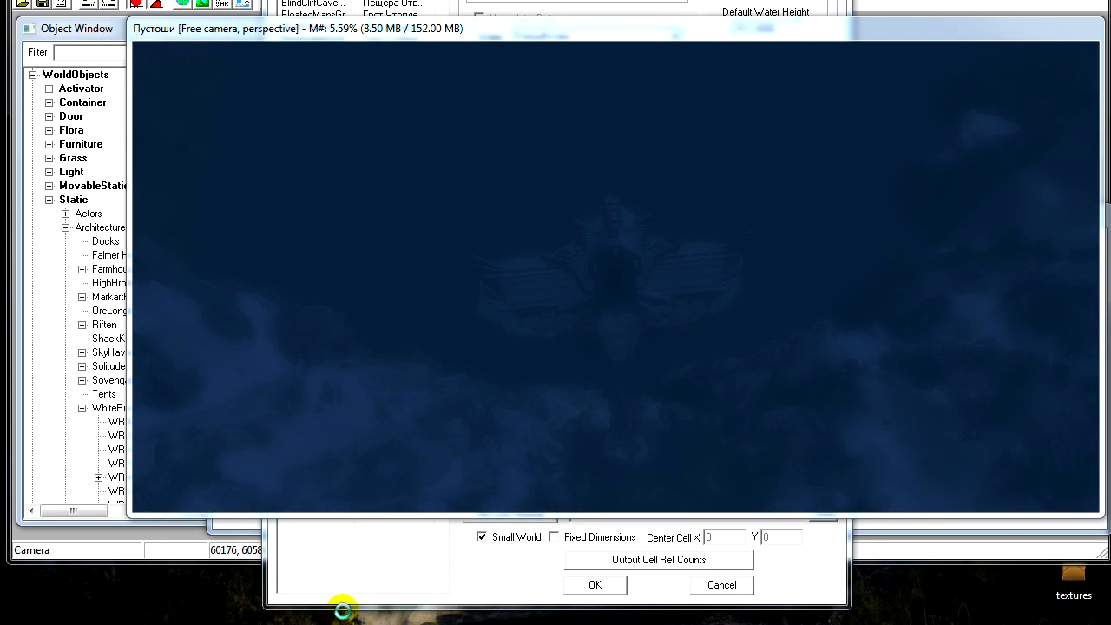
{"action": "left_click", "coordinate": [343, 607]}
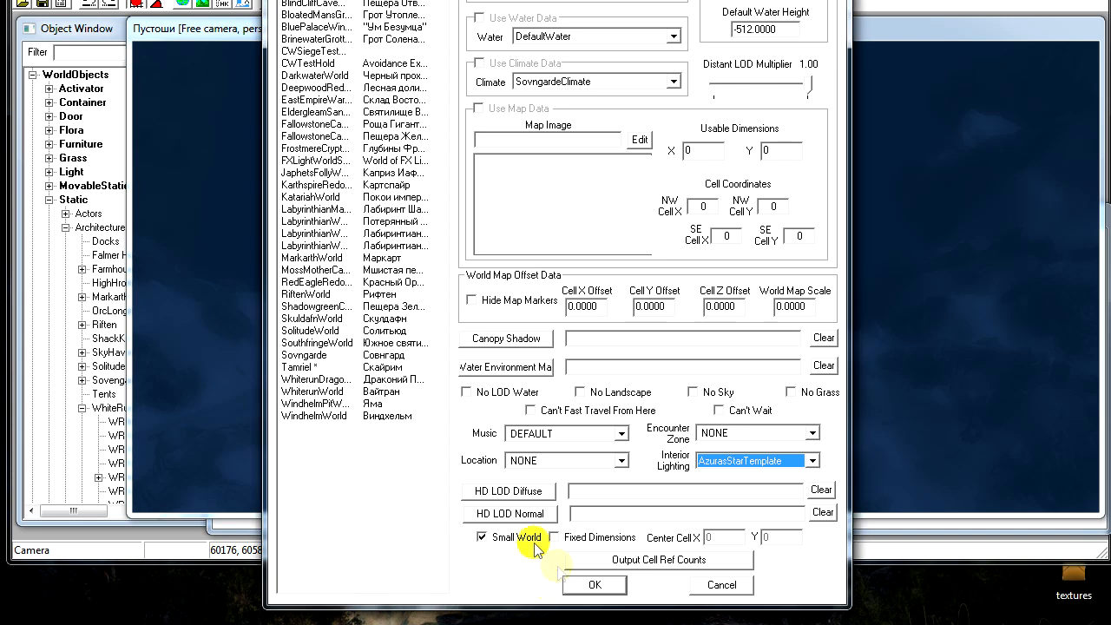
{"action": "left_click", "coordinate": [614, 493]}
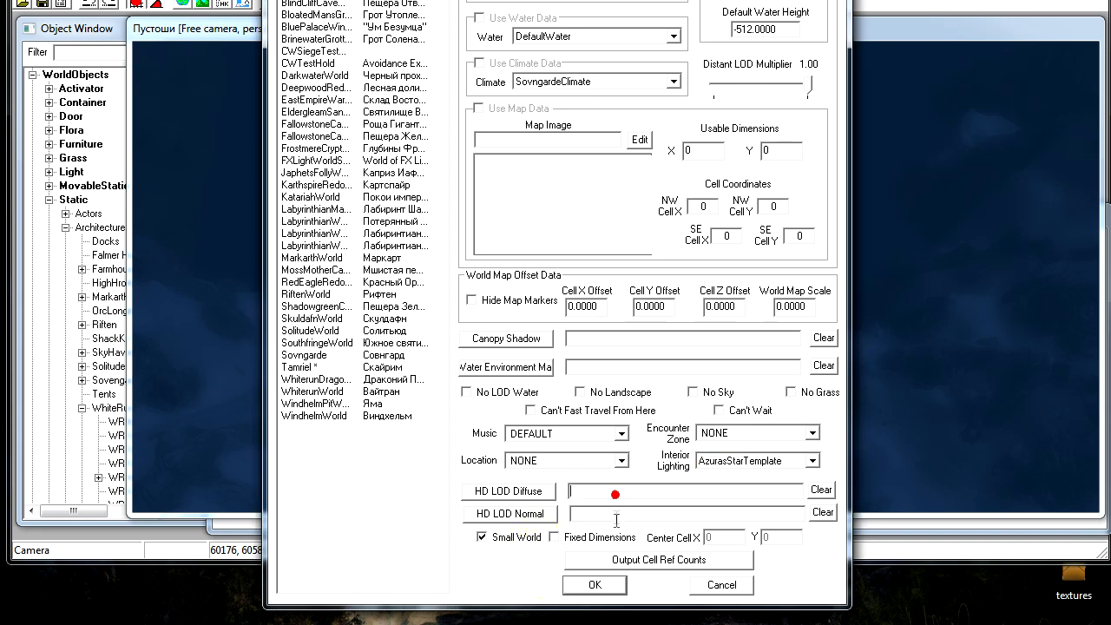
{"action": "left_click", "coordinate": [619, 491]}
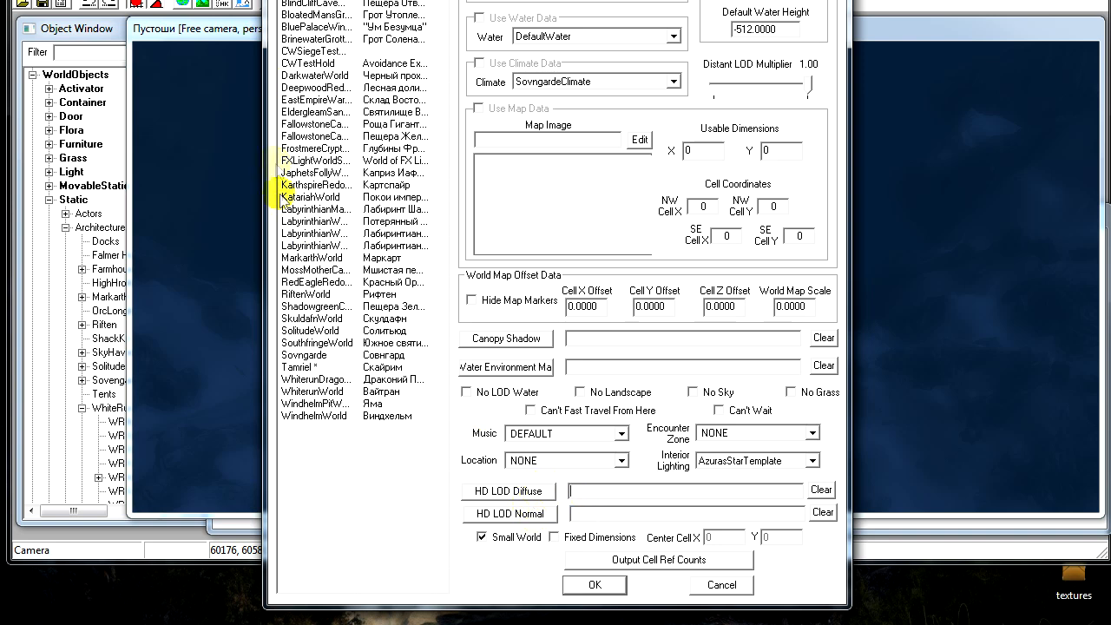
Step: Select the Sovngarde world space and read its full HD LOD diffuse and normal texture paths
{"action": "left_click", "coordinate": [365, 383]}
{"action": "key", "text": "Up"}
{"action": "key", "text": "Up"}
{"action": "key", "text": "Up"}
{"action": "key", "text": "Down"}
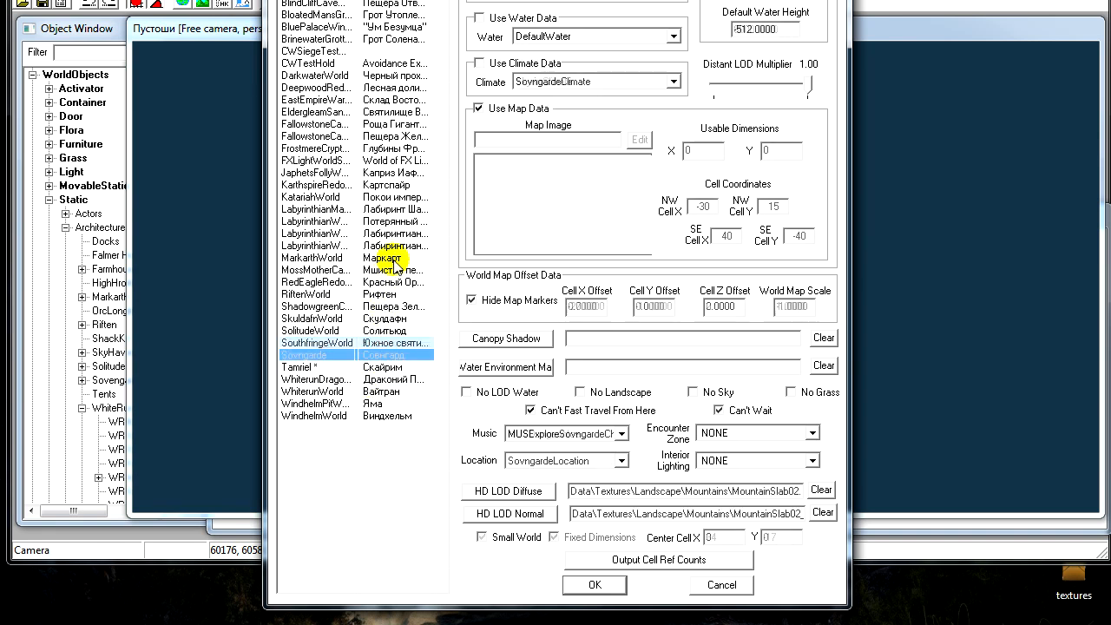
{"action": "left_click_drag", "start_coordinate": [654, 492], "coordinate": [915, 498]}
{"action": "left_click_drag", "start_coordinate": [715, 514], "coordinate": [996, 541]}
Step: Step through the world spaces listed above Sovngarde and examine their HD LOD diffuse and normal settings
{"action": "left_click", "coordinate": [411, 283]}
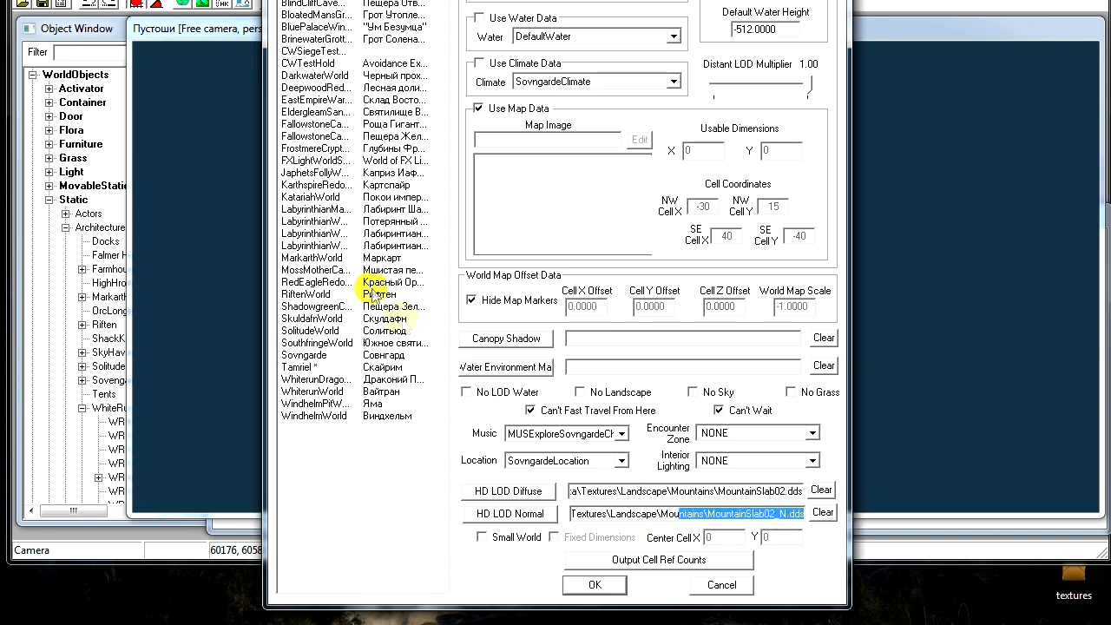
{"action": "key", "text": "Up"}
{"action": "key", "text": "Up"}
{"action": "key", "text": "Up"}
{"action": "key", "text": "Up"}
{"action": "key", "text": "Up"}
{"action": "key", "text": "Up"}
{"action": "key", "text": "Up"}
{"action": "key", "text": "Up"}
{"action": "key", "text": "Up"}
{"action": "key", "text": "Up"}
{"action": "key", "text": "Up"}
{"action": "key", "text": "Up"}
{"action": "key", "text": "Up"}
{"action": "key", "text": "Up"}
{"action": "key", "text": "Up"}
{"action": "key", "text": "Up"}
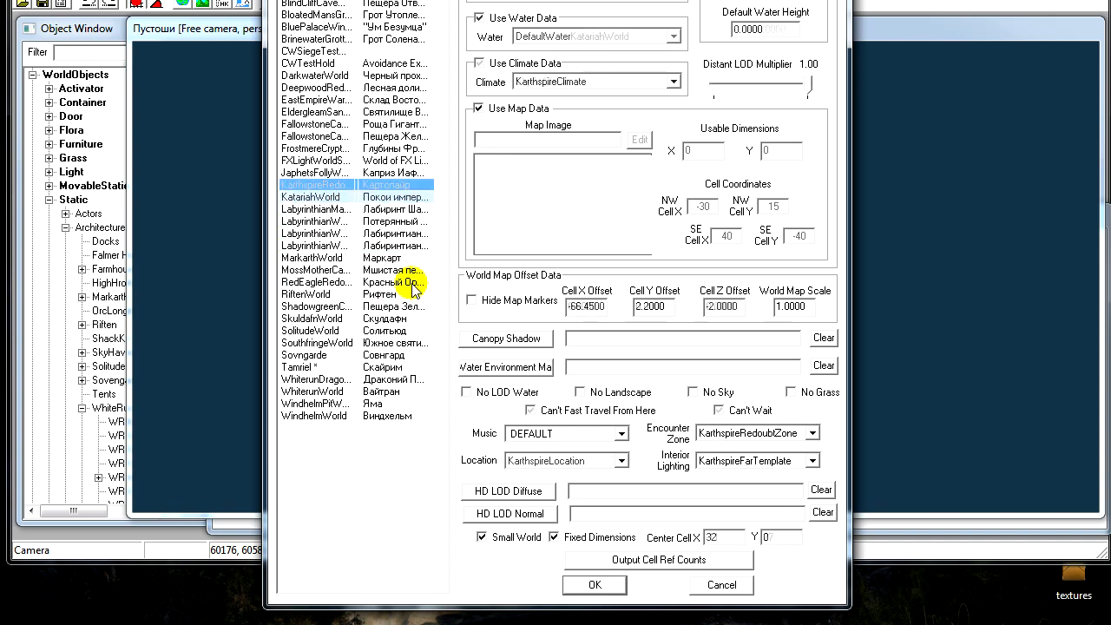
{"action": "key", "text": "Up"}
{"action": "key", "text": "Up"}
{"action": "key", "text": "Up"}
{"action": "key", "text": "Up"}
{"action": "key", "text": "Up"}
{"action": "key", "text": "Up"}
{"action": "key", "text": "Up"}
{"action": "key", "text": "Up"}
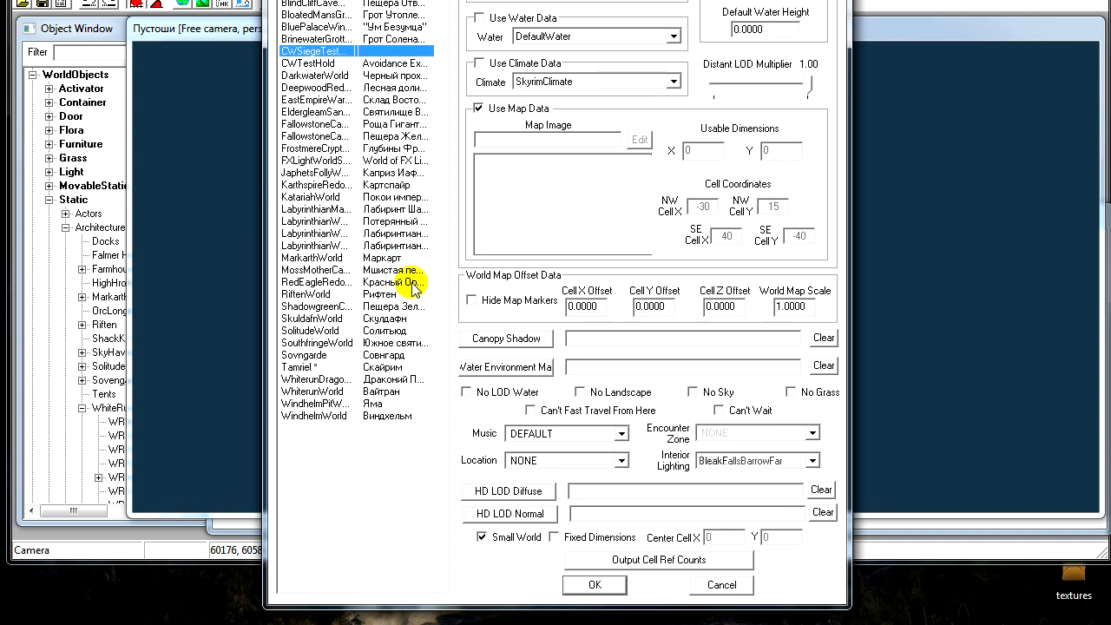
Step: Compare the HD LOD texture settings of Blackreach, aaTEST and the Deepwood Redoubt world space
{"action": "key", "text": "Down"}
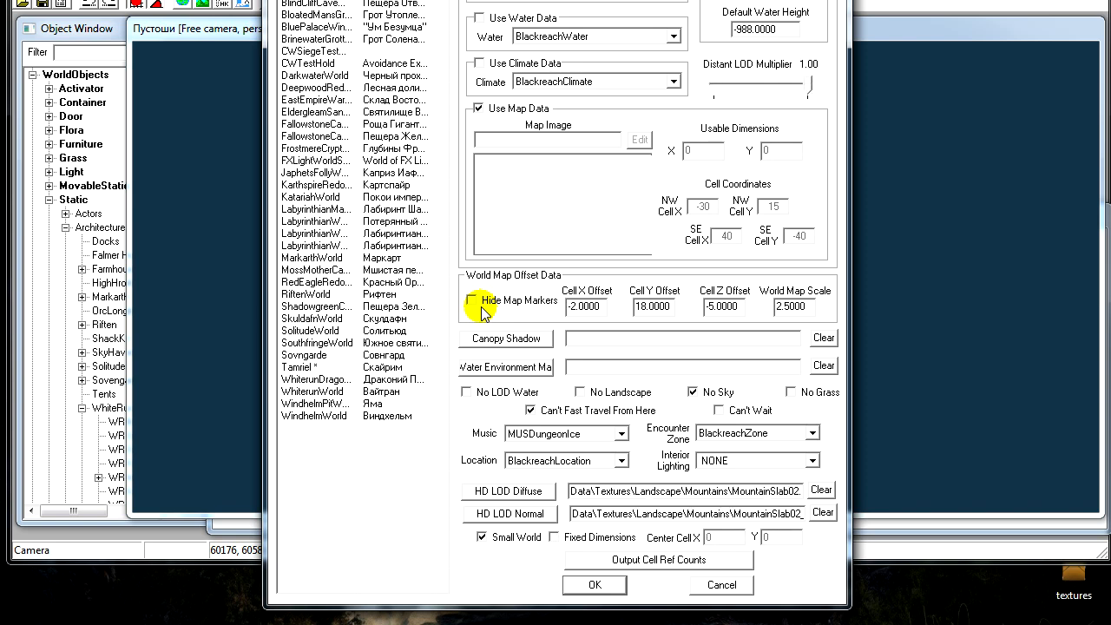
{"action": "key", "text": "Up"}
{"action": "key", "text": "Up"}
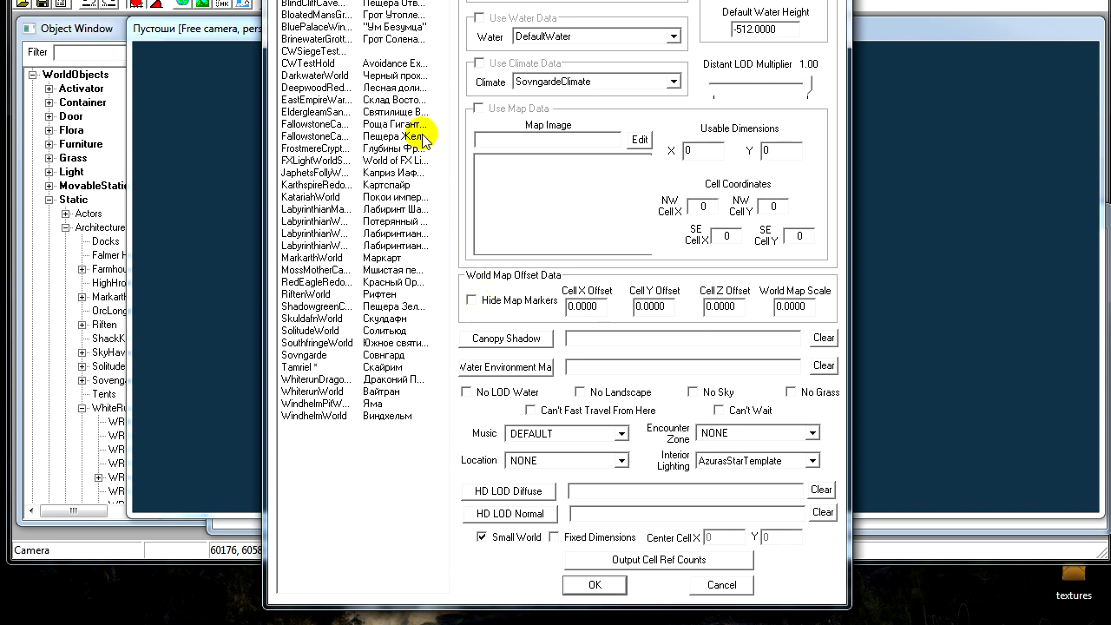
{"action": "key", "text": "Up"}
{"action": "key", "text": "Down"}
{"action": "key", "text": "Down"}
{"action": "key", "text": "Down"}
{"action": "key", "text": "Down"}
{"action": "key", "text": "Down"}
{"action": "key", "text": "Down"}
{"action": "key", "text": "Down"}
{"action": "key", "text": "Down"}
{"action": "key", "text": "Down"}
{"action": "key", "text": "Down"}
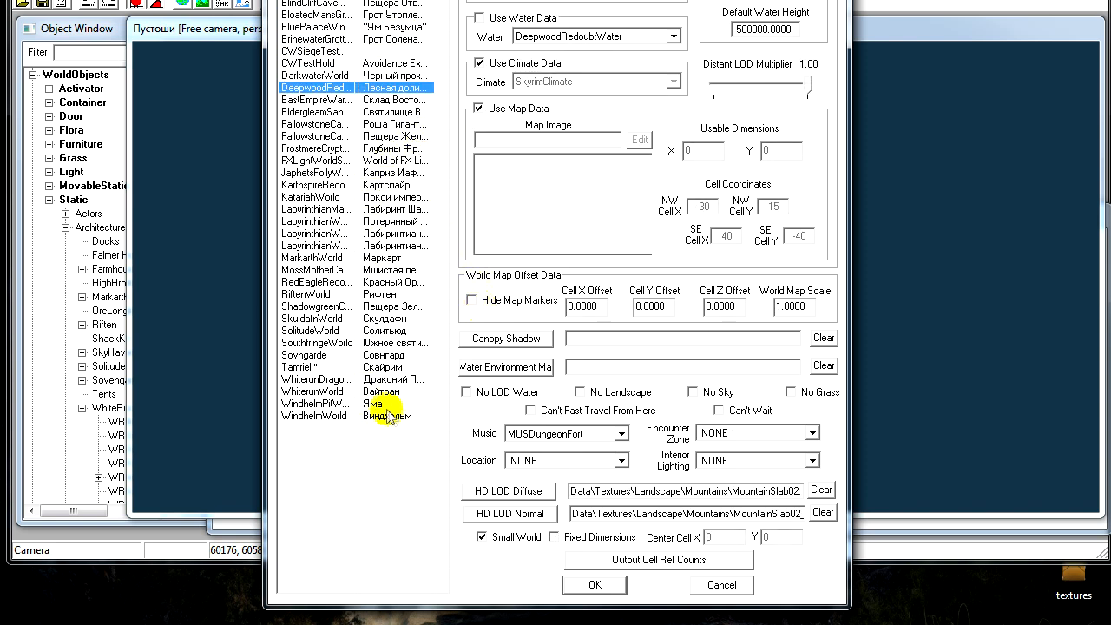
Step: Reselect aaTEST, review its Small World and Fixed Dimensions options, and set Interior Lighting to NONE
{"action": "left_click", "coordinate": [389, 1]}
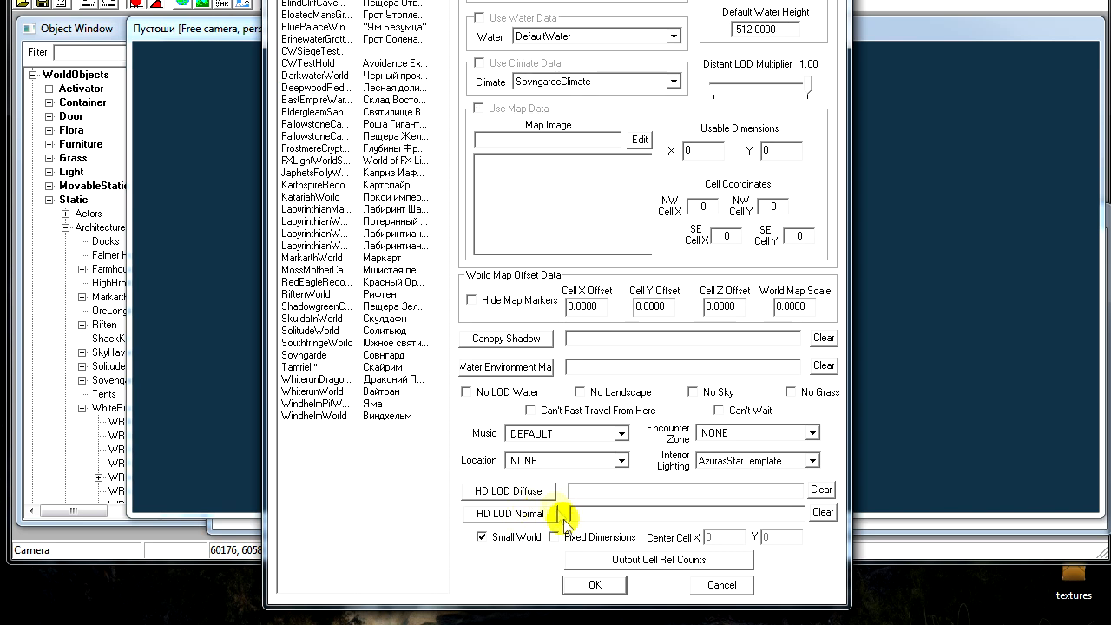
{"action": "left_click", "coordinate": [482, 536]}
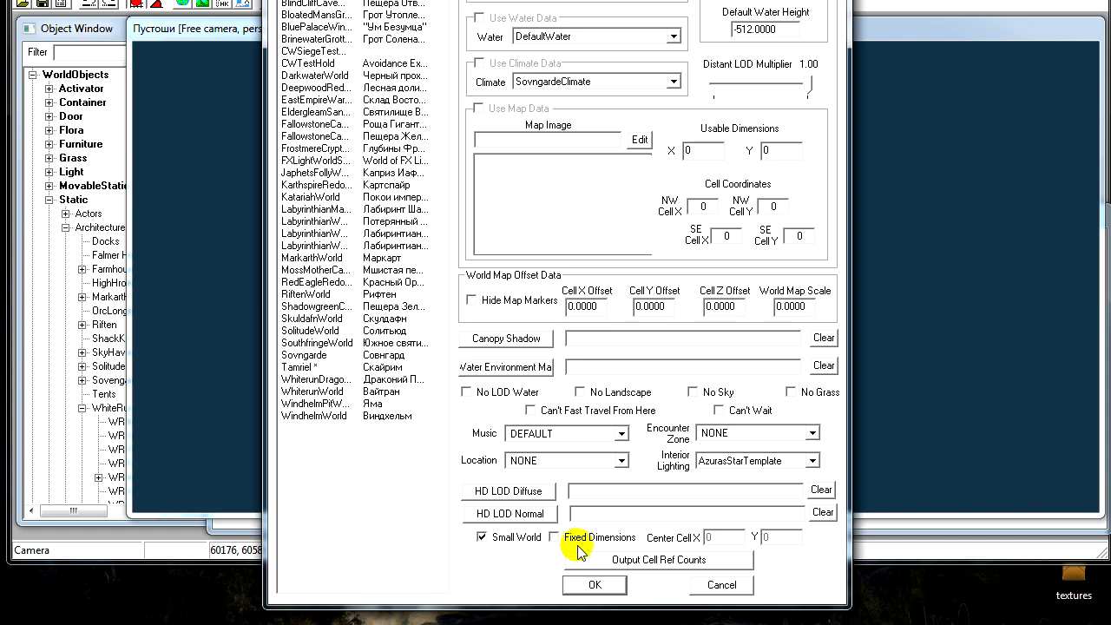
{"action": "left_click", "coordinate": [554, 537]}
{"action": "left_click", "coordinate": [707, 461]}
{"action": "left_click_drag", "start_coordinate": [924, 496], "coordinate": [923, 484]}
{"action": "left_click", "coordinate": [803, 476]}
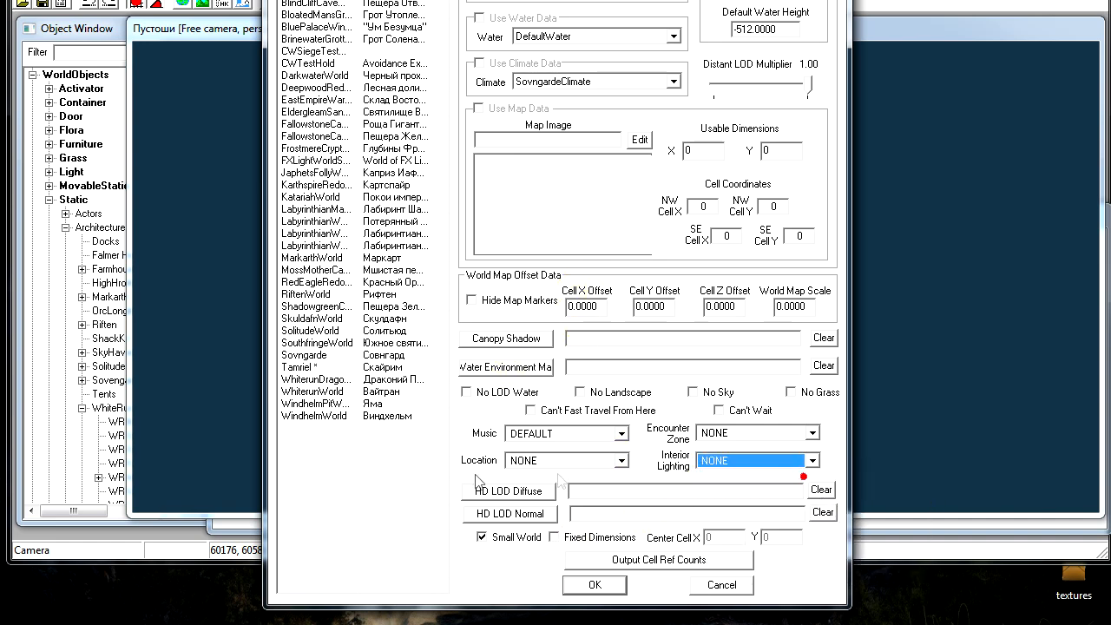
Step: Set aaTEST's location to AbandonedShackLocation and its music to MUSCombatCivilWar, and save the world space settings
{"action": "left_click", "coordinate": [554, 461]}
{"action": "left_click", "coordinate": [545, 500]}
{"action": "left_click", "coordinate": [570, 437]}
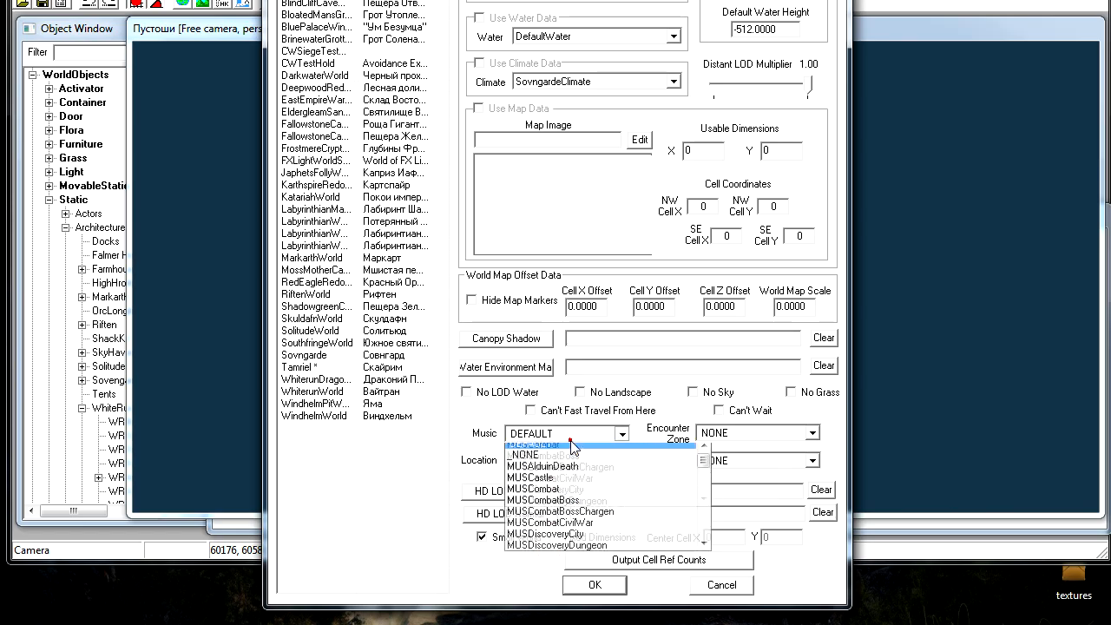
{"action": "left_click", "coordinate": [556, 528]}
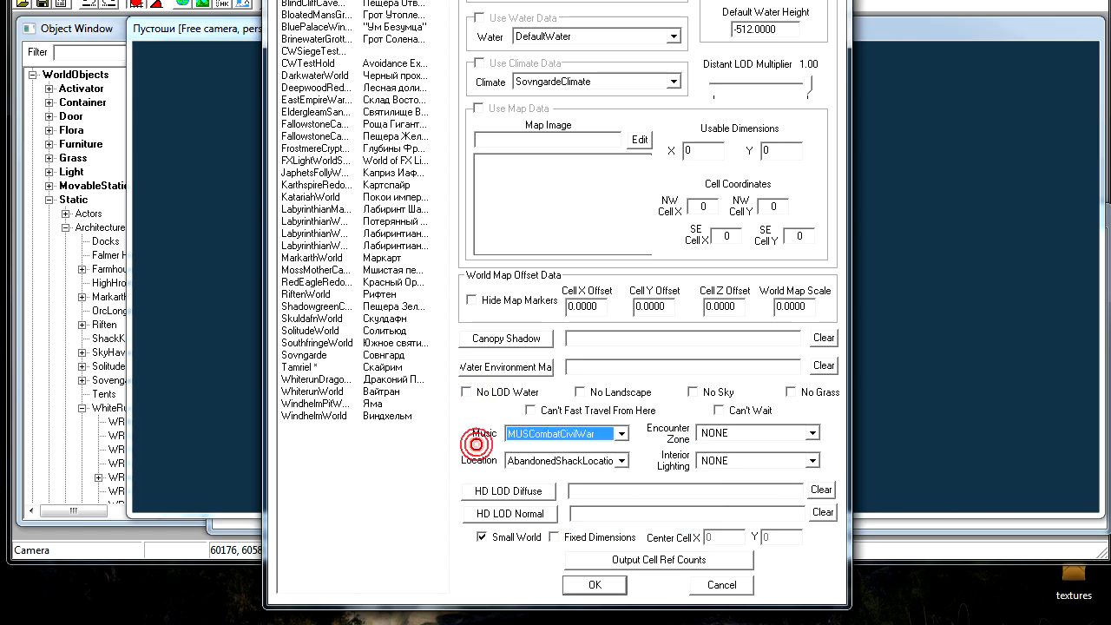
{"action": "left_click_drag", "start_coordinate": [476, 443], "coordinate": [421, 440]}
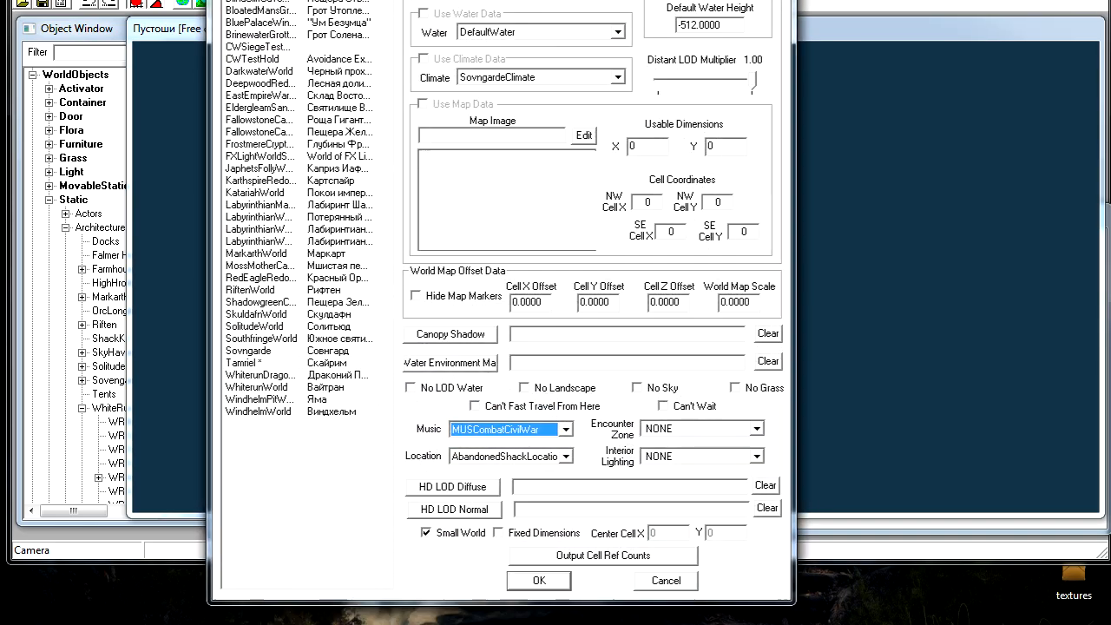
{"action": "mouse_move", "coordinate": [536, 533]}
{"action": "left_mouse_down"}
{"action": "mouse_move", "coordinate": [540, 565]}
{"action": "mouse_move", "coordinate": [540, 544]}
{"action": "left_mouse_up"}
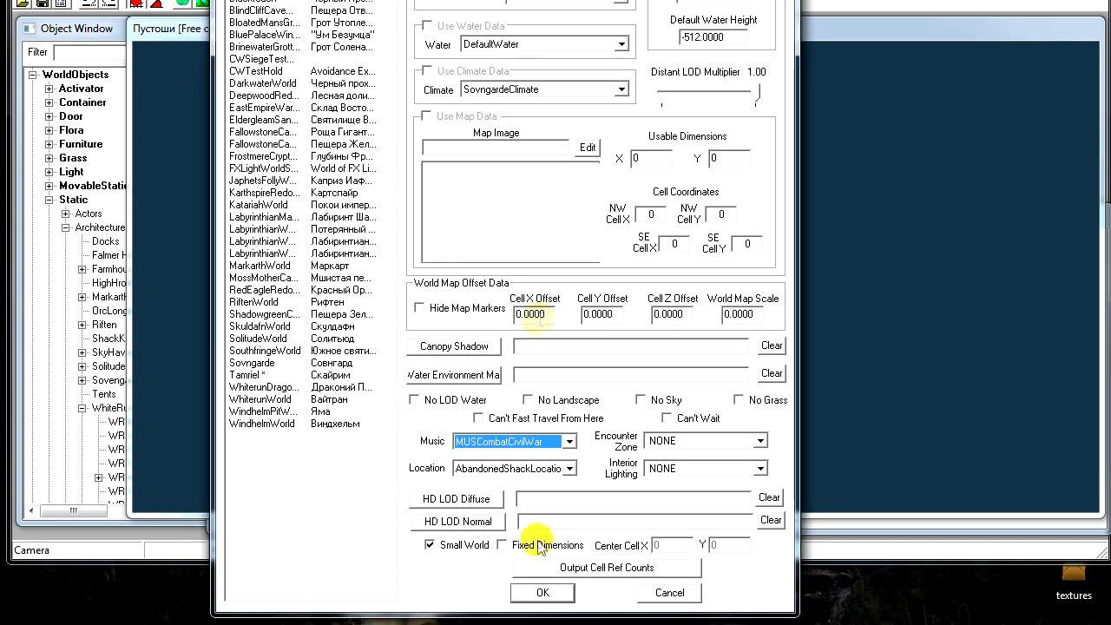
{"action": "left_click", "coordinate": [536, 593]}
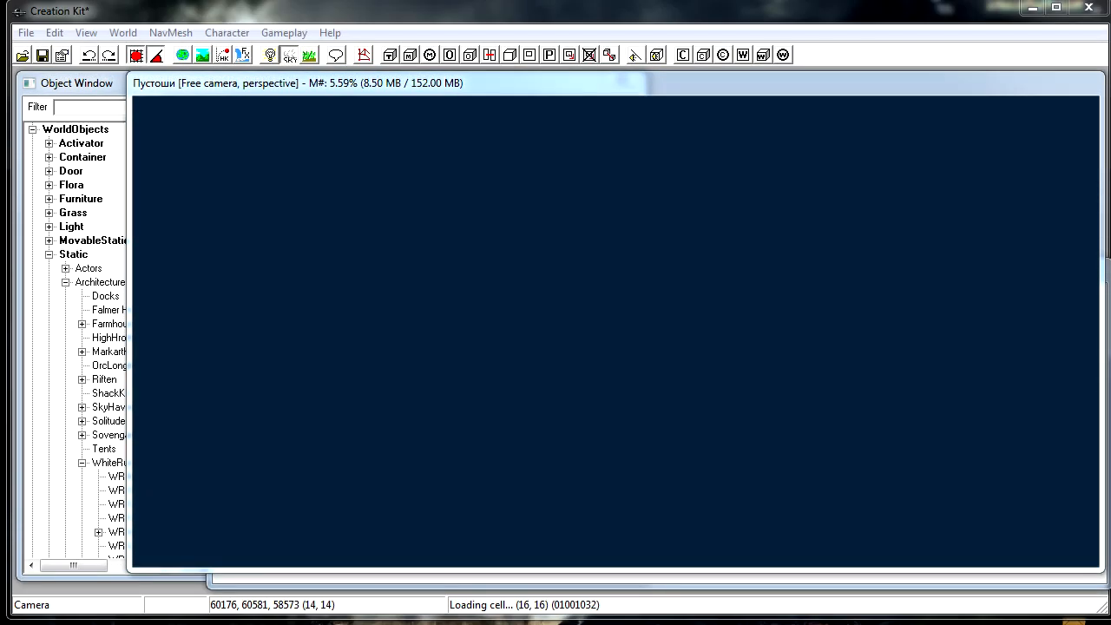
Step: Load the aaTEST cell with form ID 01001002 into the render view and inspect its sky and terrain
{"action": "left_click", "coordinate": [588, 575]}
{"action": "double_click", "coordinate": [337, 396]}
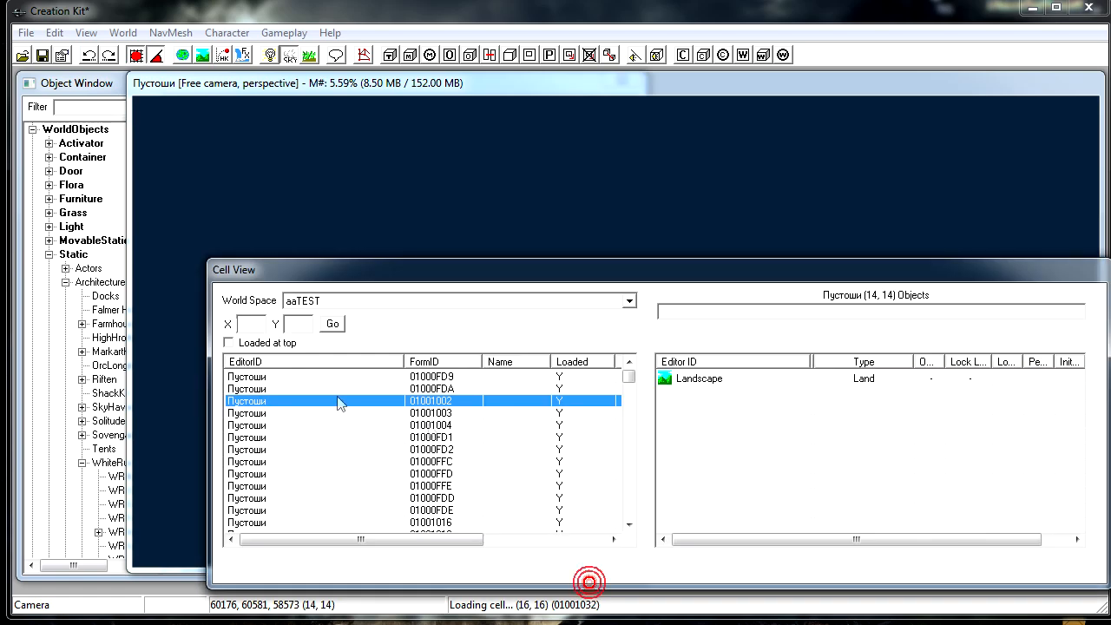
{"action": "left_click", "coordinate": [564, 178]}
{"action": "scroll", "coordinate": [568, 172], "scroll_direction": "down", "scroll_amount": 5}
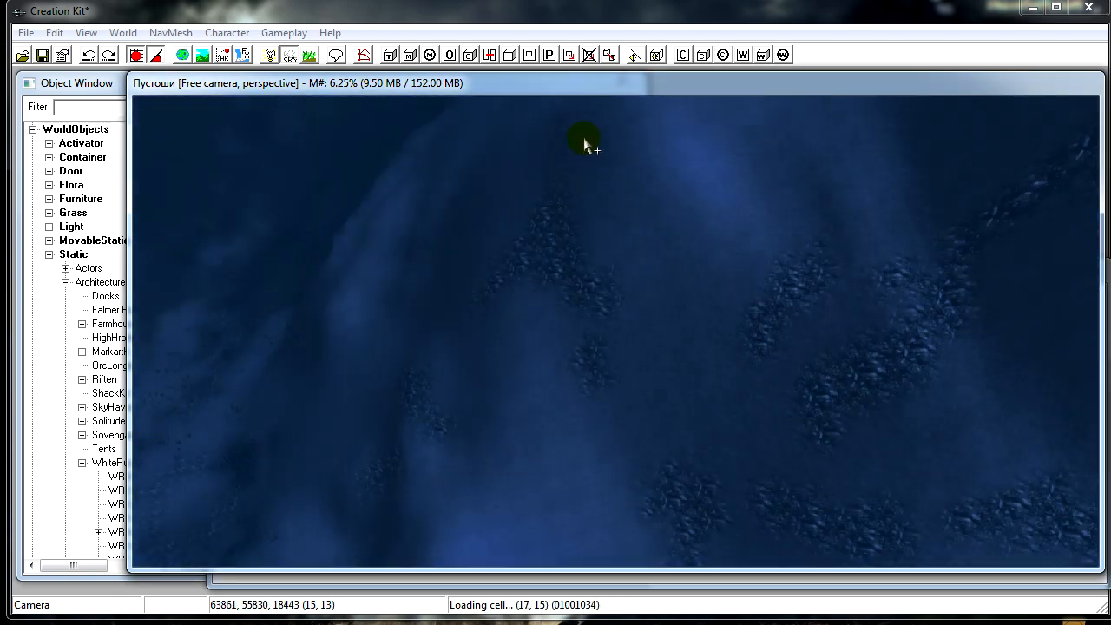
{"action": "mouse_move", "coordinate": [588, 144]}
{"action": "middle_mouse_down"}
{"action": "mouse_move", "coordinate": [494, 136]}
{"action": "mouse_move", "coordinate": [582, 133]}
{"action": "middle_mouse_up"}
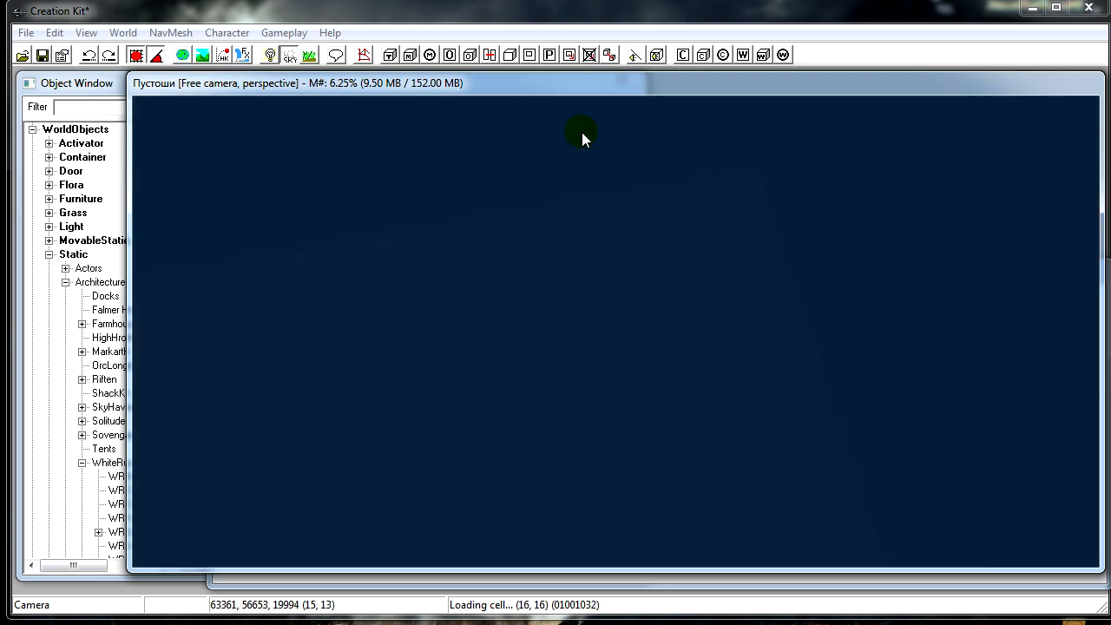
Step: Reopen aaTEST's world space properties, set its climate to NONE and save the change
{"action": "left_click", "coordinate": [160, 33]}
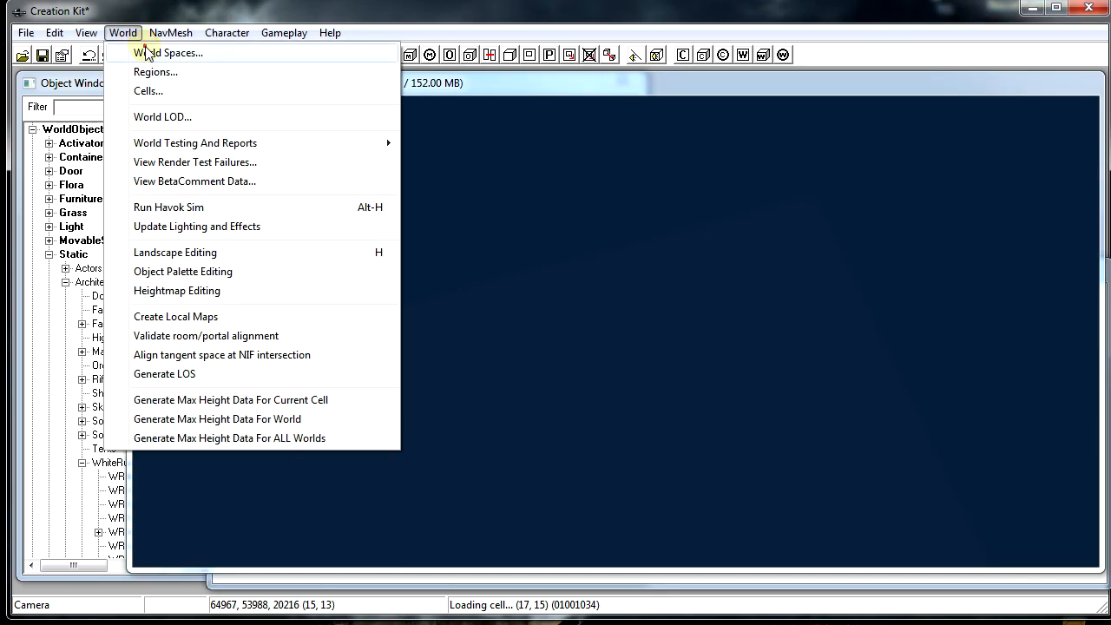
{"action": "left_click", "coordinate": [142, 46]}
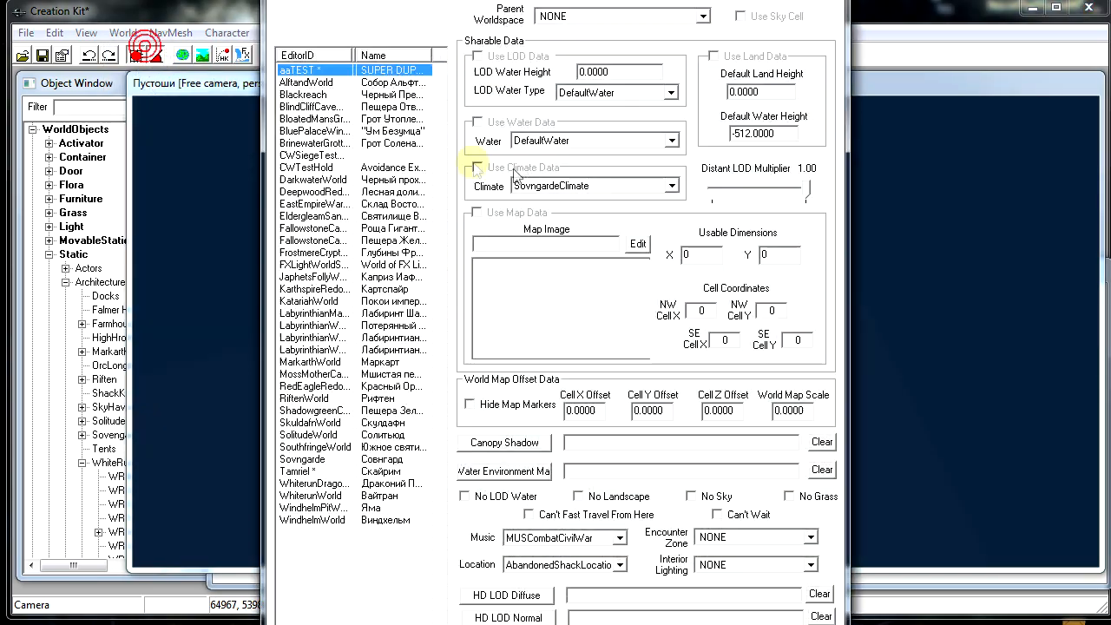
{"action": "left_click", "coordinate": [584, 182]}
{"action": "left_click", "coordinate": [580, 202]}
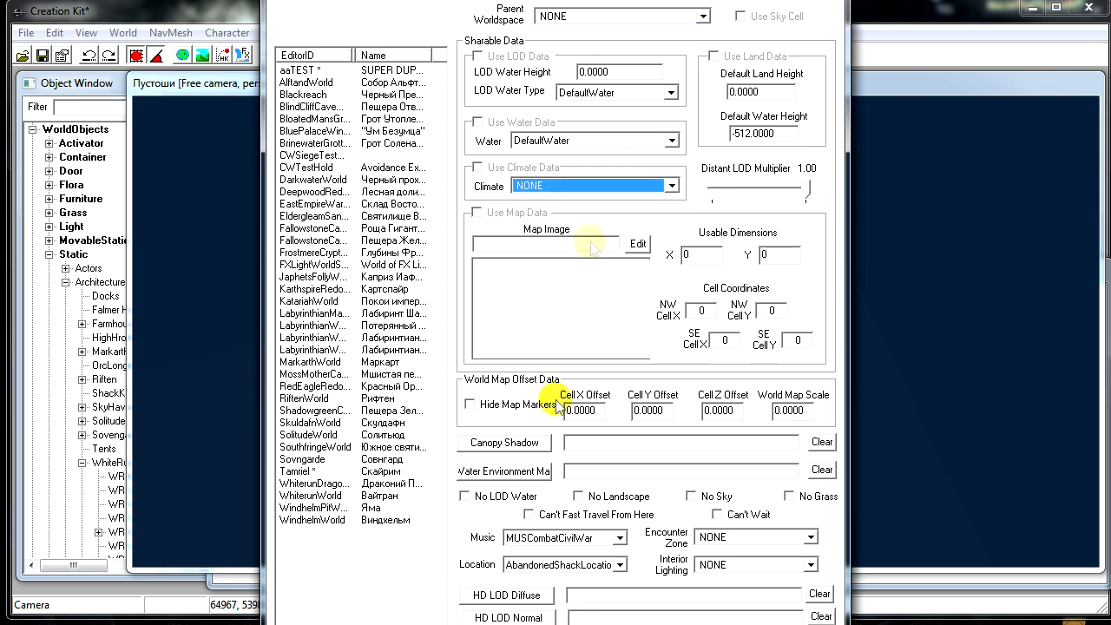
{"action": "key", "text": "Return"}
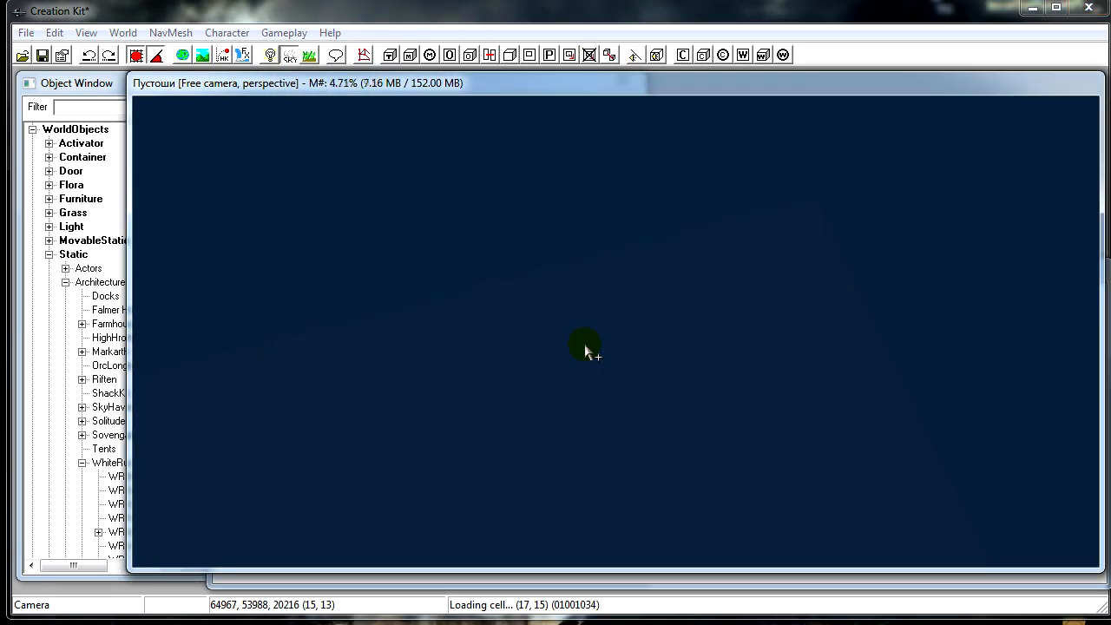
Step: Load a cell near the start of aaTEST's cell list into the render view and turn off sky display
{"action": "left_click", "coordinate": [564, 584]}
{"action": "scroll", "coordinate": [431, 382], "scroll_direction": "up", "scroll_amount": 10}
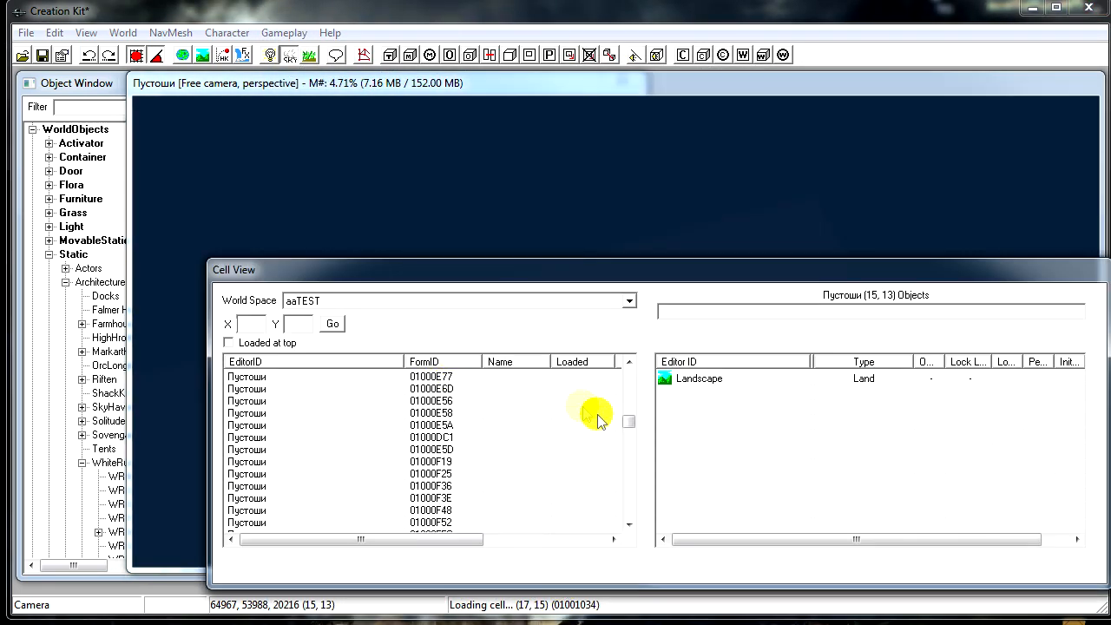
{"action": "left_click_drag", "start_coordinate": [625, 417], "coordinate": [632, 375]}
{"action": "double_click", "coordinate": [442, 387]}
{"action": "left_click", "coordinate": [623, 180]}
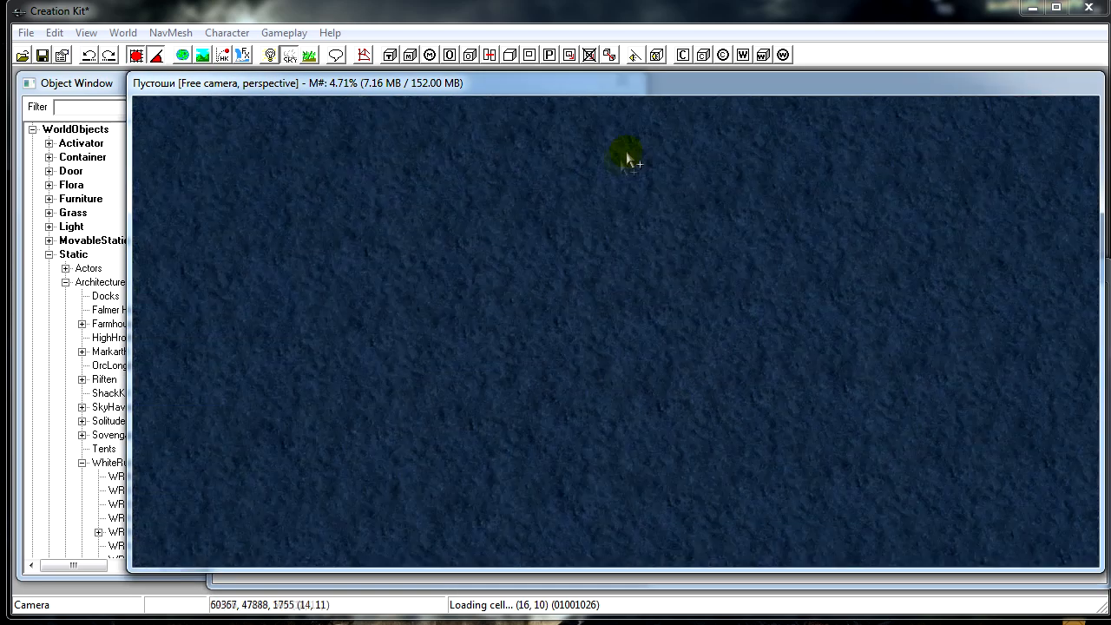
{"action": "left_click", "coordinate": [290, 57]}
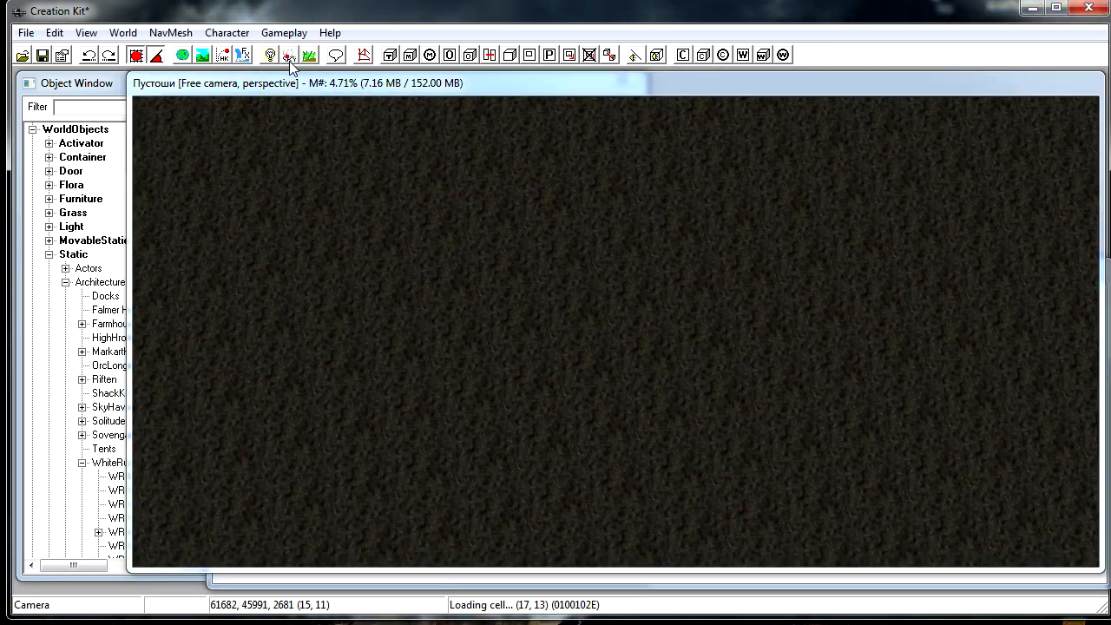
Step: Place a dock piece from the static Docks architecture on the aaTEST terrain, view it from several angles, and delete it
{"action": "left_click", "coordinate": [73, 254]}
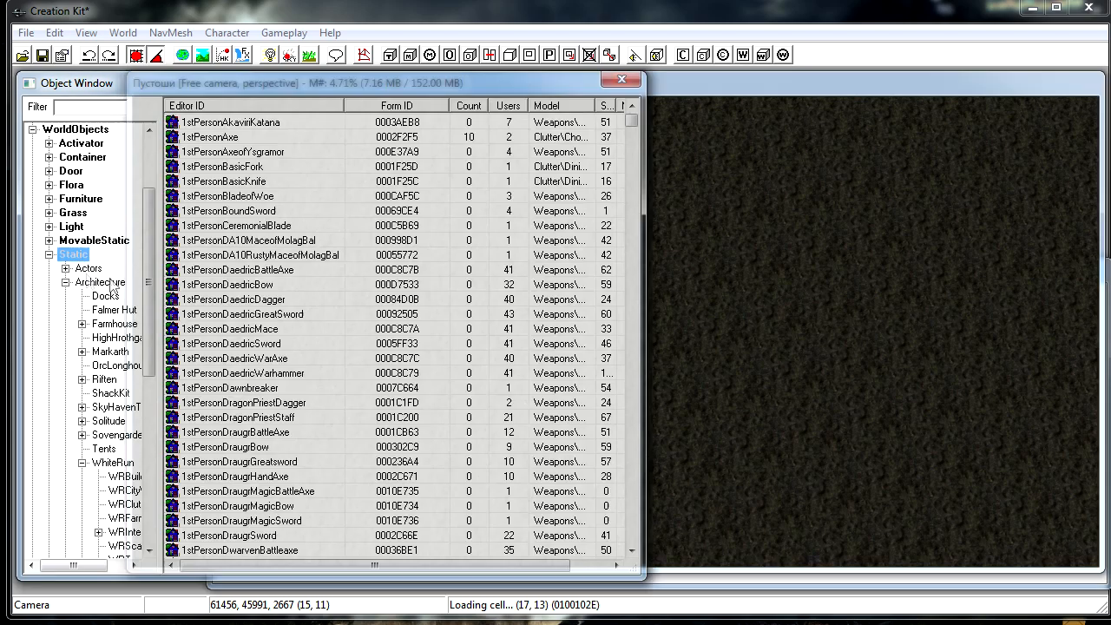
{"action": "left_click", "coordinate": [227, 387]}
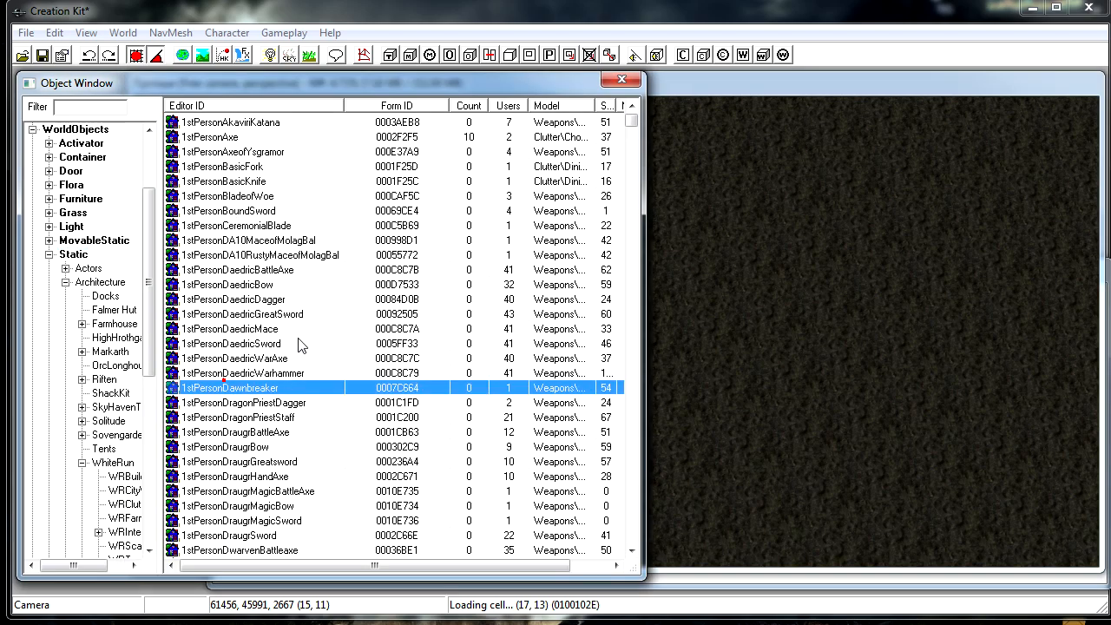
{"action": "left_click", "coordinate": [105, 295]}
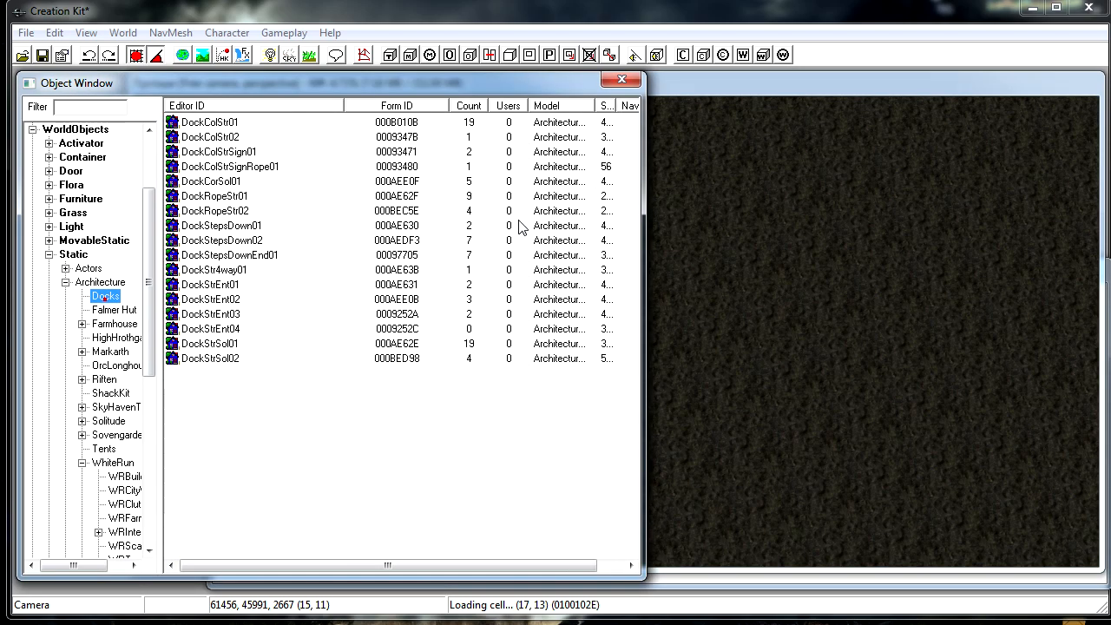
{"action": "left_click_drag", "start_coordinate": [551, 217], "coordinate": [786, 255]}
{"action": "middle_click_drag", "start_coordinate": [775, 269], "coordinate": [964, 154], "text": "shift"}
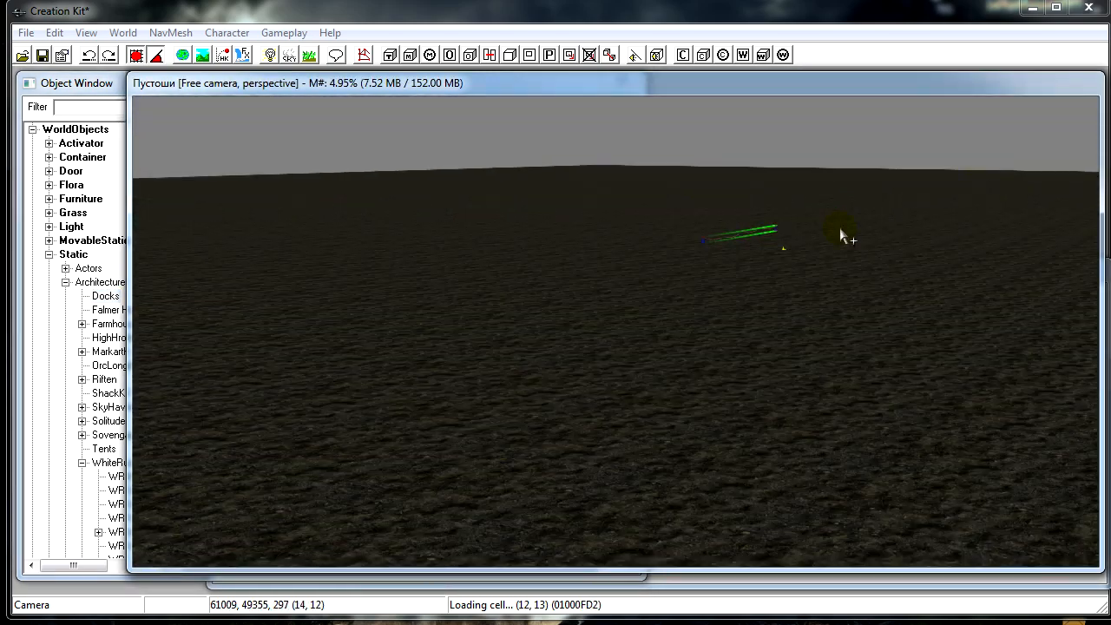
{"action": "middle_click_drag", "start_coordinate": [839, 229], "coordinate": [673, 313], "text": "shift"}
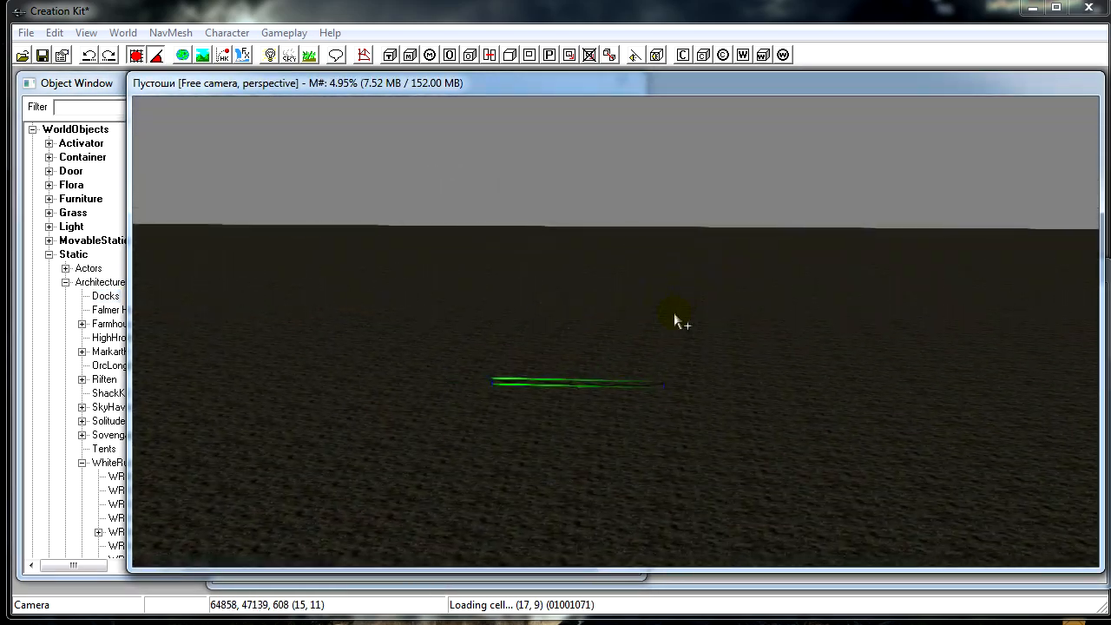
{"action": "key", "text": "Delete"}
Step: Start landscape editing on the flat aaTEST terrain and enable Drawing Mode for height changes
{"action": "scroll", "coordinate": [572, 347], "scroll_direction": "up", "scroll_amount": 2}
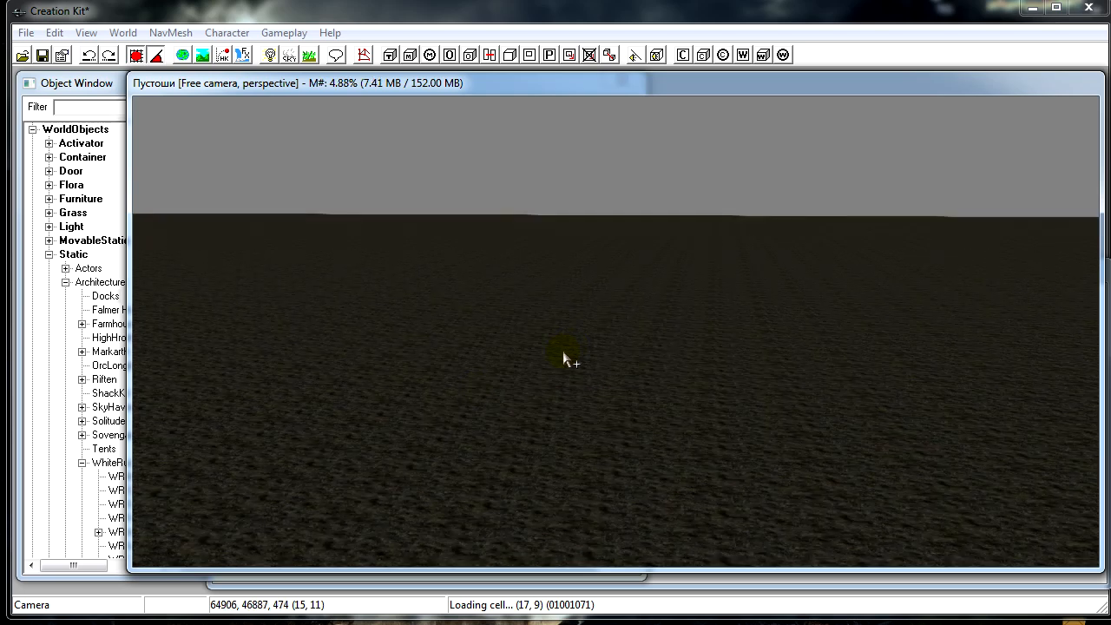
{"action": "scroll", "coordinate": [603, 354], "scroll_direction": "up", "scroll_amount": 2}
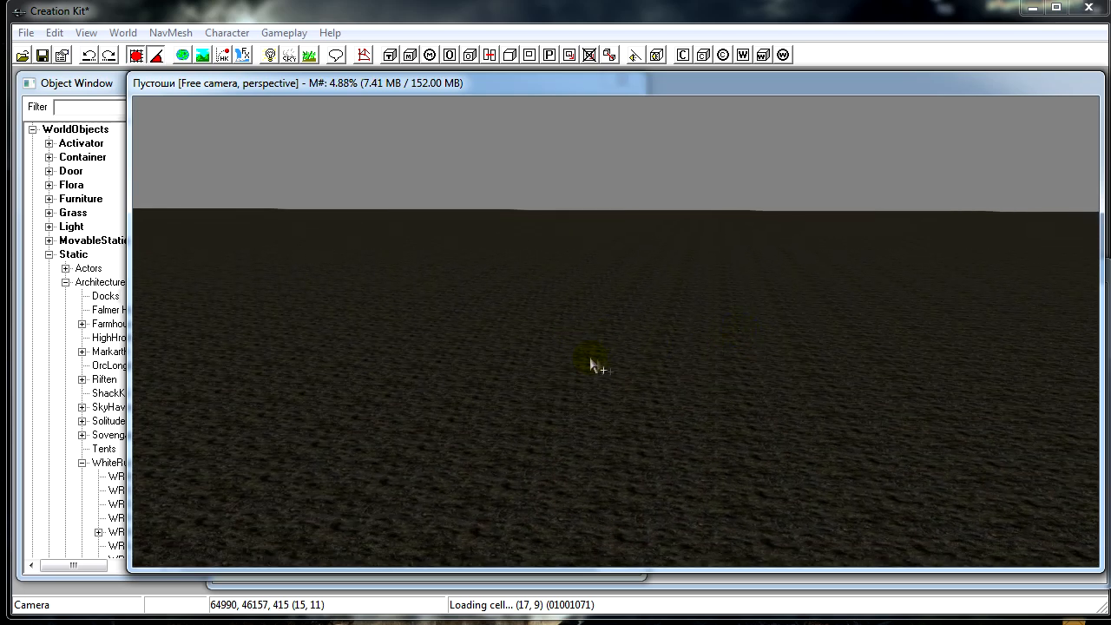
{"action": "key", "text": "h"}
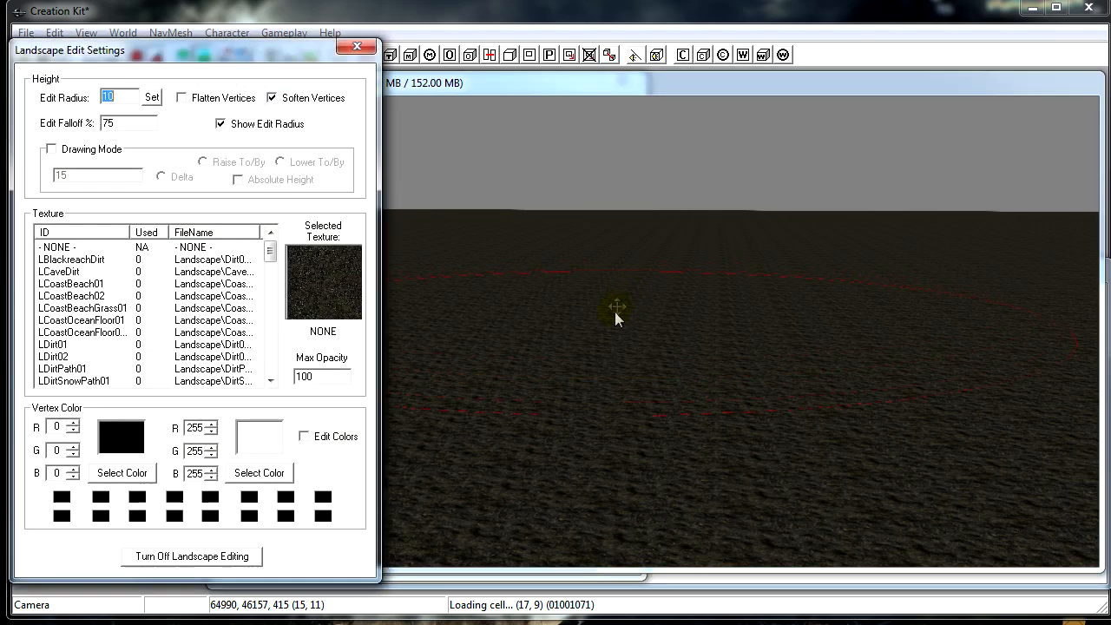
{"action": "middle_click_drag", "start_coordinate": [650, 312], "coordinate": [638, 331], "text": "shift"}
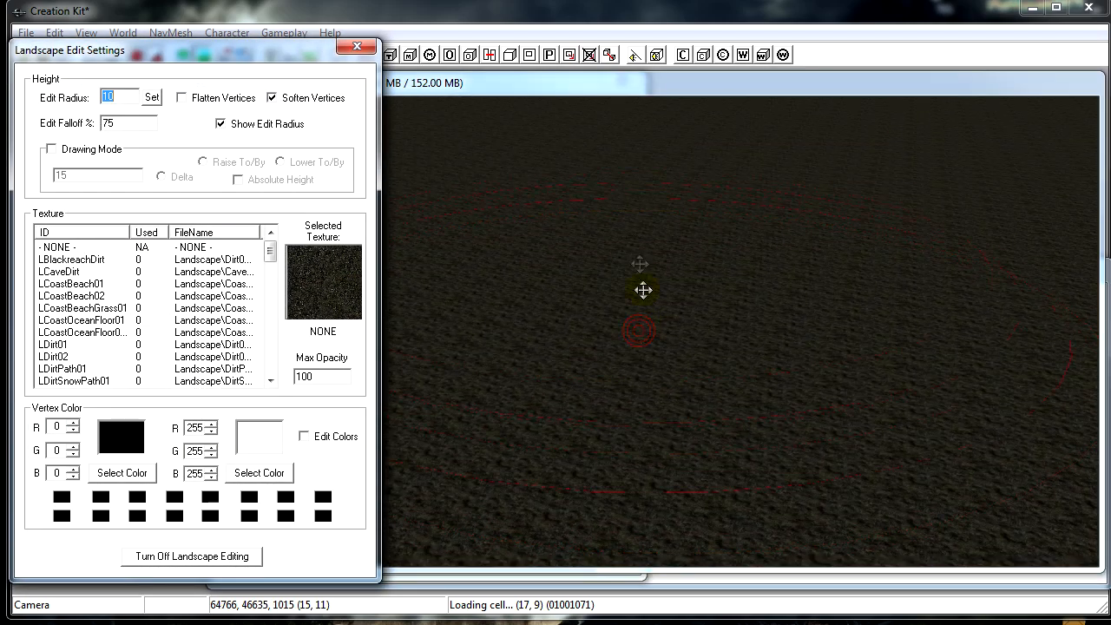
{"action": "left_click", "coordinate": [643, 289]}
{"action": "left_click", "coordinate": [76, 140]}
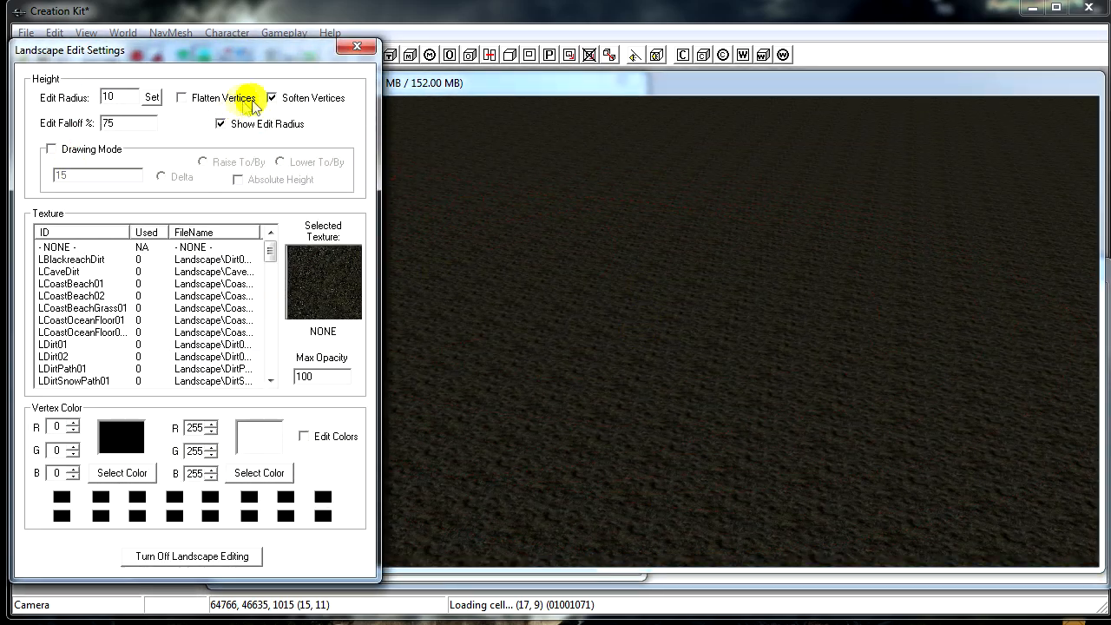
{"action": "left_click", "coordinate": [674, 295]}
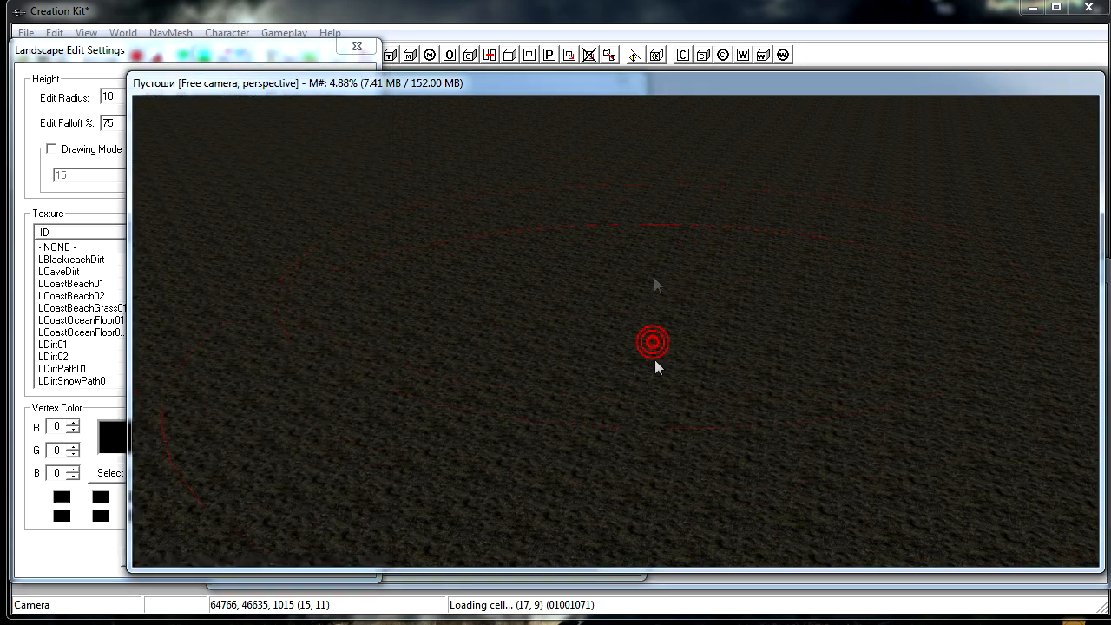
{"action": "left_click", "coordinate": [51, 149]}
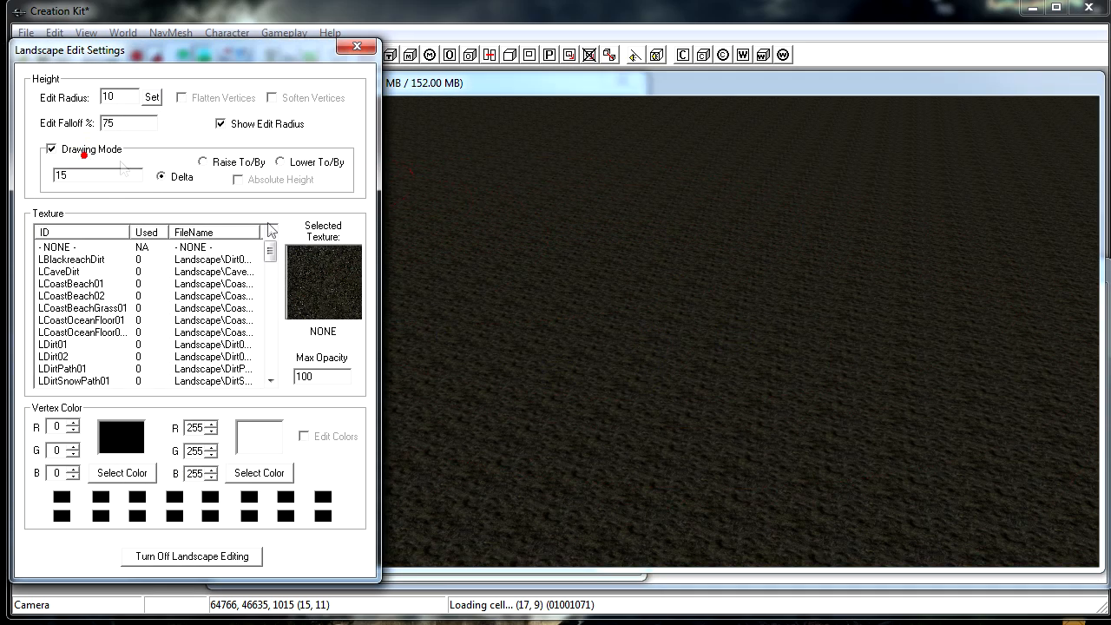
Step: Raise a large mound on the flat aaTEST terrain with the height brush at edit radius 10
{"action": "mouse_move", "coordinate": [684, 290]}
{"action": "left_mouse_down"}
{"action": "mouse_move", "coordinate": [773, 308]}
{"action": "mouse_move", "coordinate": [745, 352]}
{"action": "left_mouse_up"}
{"action": "mouse_move", "coordinate": [746, 351]}
{"action": "middle_mouse_down", "text": "shift"}
{"action": "mouse_move", "coordinate": [700, 377]}
{"action": "mouse_move", "coordinate": [767, 378]}
{"action": "middle_mouse_up", "text": "shift"}
{"action": "left_click_drag", "start_coordinate": [836, 384], "coordinate": [800, 235]}
{"action": "mouse_move", "coordinate": [800, 235]}
{"action": "middle_mouse_down", "text": "shift"}
{"action": "mouse_move", "coordinate": [460, 391]}
{"action": "mouse_move", "coordinate": [587, 396]}
{"action": "mouse_move", "coordinate": [557, 287]}
{"action": "middle_mouse_up", "text": "shift"}
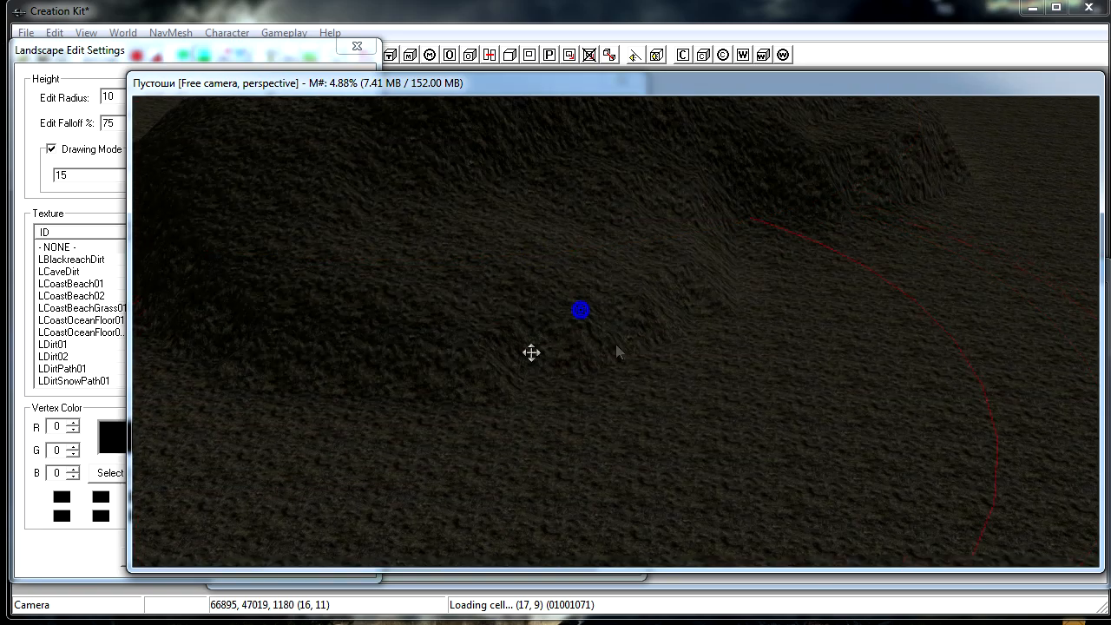
Step: Choose the LCoastOceanFloor01 landscape texture and paint it over the ground at the foot of the mound
{"action": "right_click_drag", "start_coordinate": [532, 352], "coordinate": [451, 364]}
{"action": "left_click", "coordinate": [373, 374]}
{"action": "left_click", "coordinate": [64, 320]}
{"action": "right_click_drag", "start_coordinate": [683, 318], "coordinate": [637, 374]}
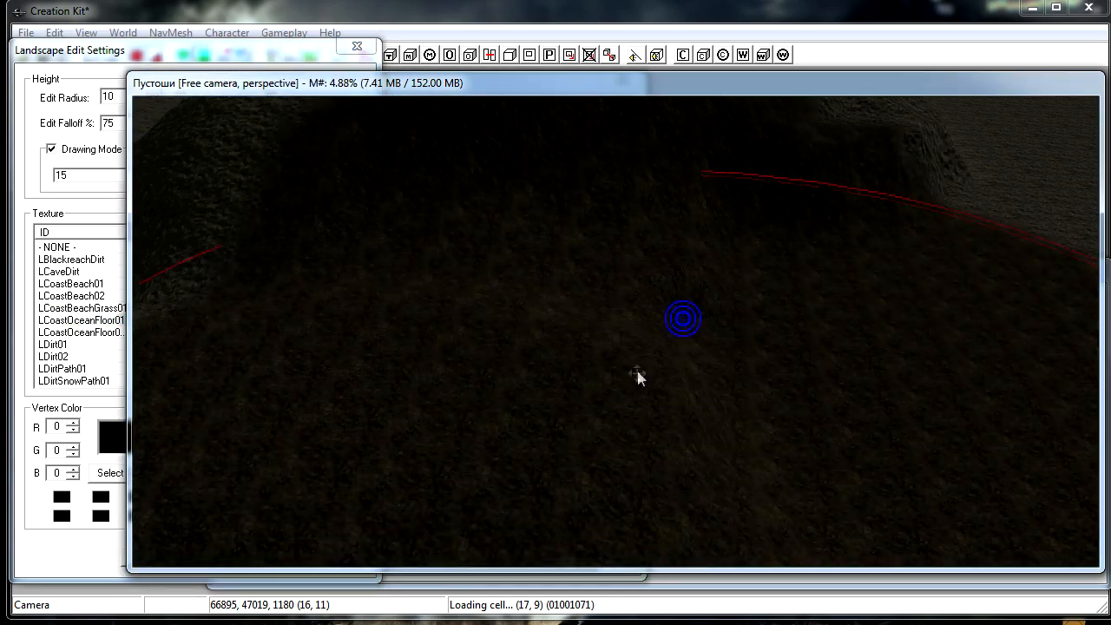
Step: Raise hills along the near edge of the dark textured patch and extend them past its side
{"action": "middle_click_drag", "start_coordinate": [637, 374], "coordinate": [701, 409], "text": "shift"}
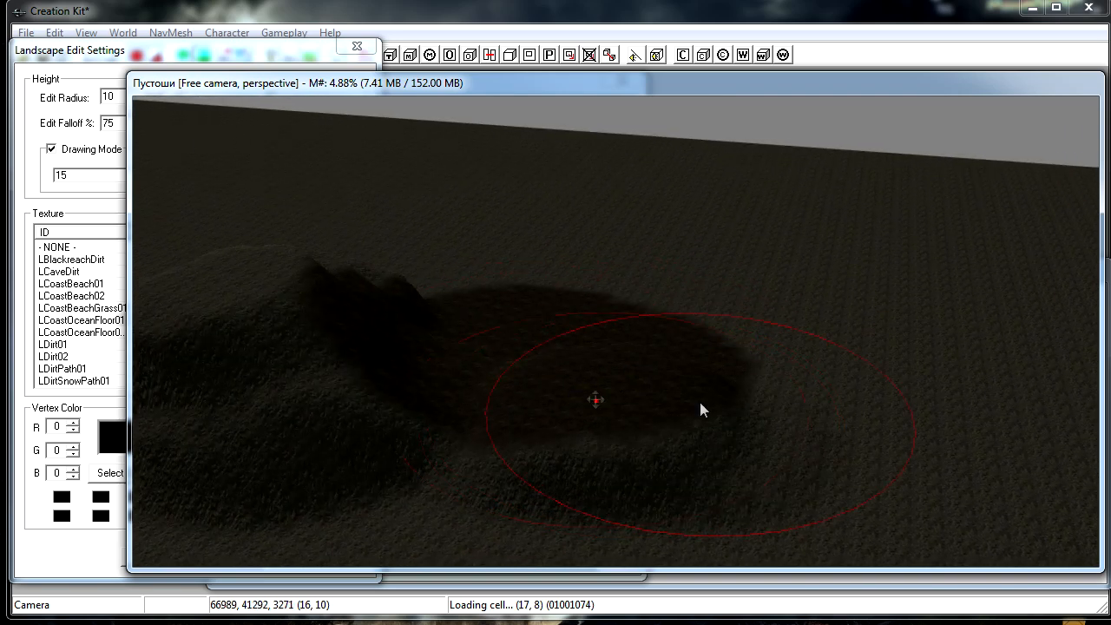
{"action": "middle_click_drag", "start_coordinate": [821, 387], "coordinate": [446, 463], "text": "shift"}
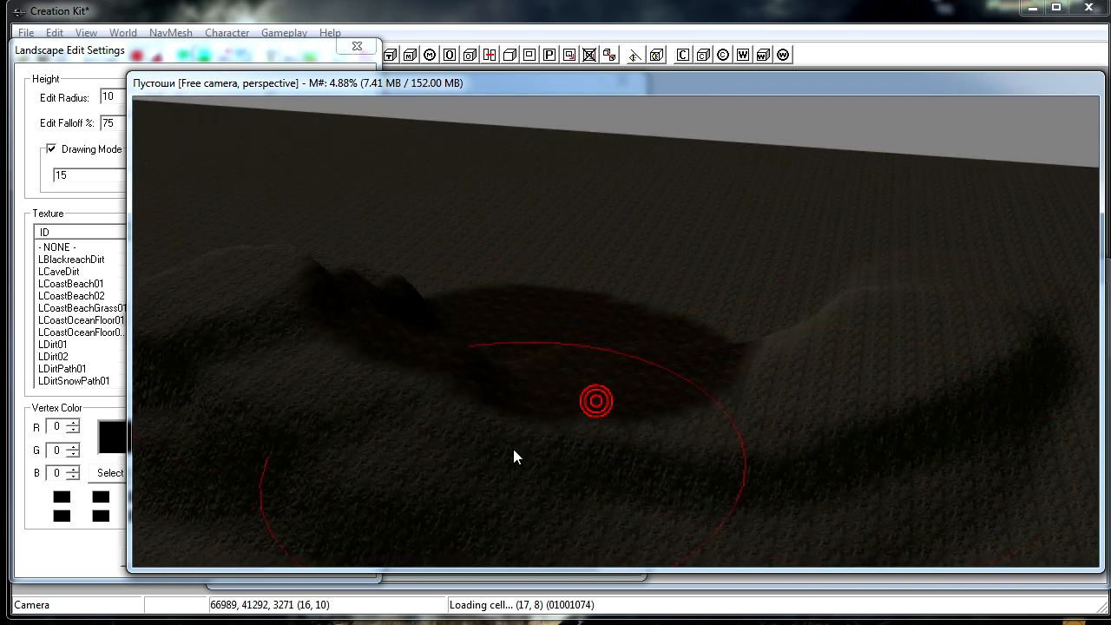
{"action": "mouse_move", "coordinate": [513, 449]}
{"action": "left_mouse_down"}
{"action": "mouse_move", "coordinate": [679, 349]}
{"action": "mouse_move", "coordinate": [778, 374]}
{"action": "mouse_move", "coordinate": [907, 299]}
{"action": "mouse_move", "coordinate": [888, 322]}
{"action": "left_mouse_up"}
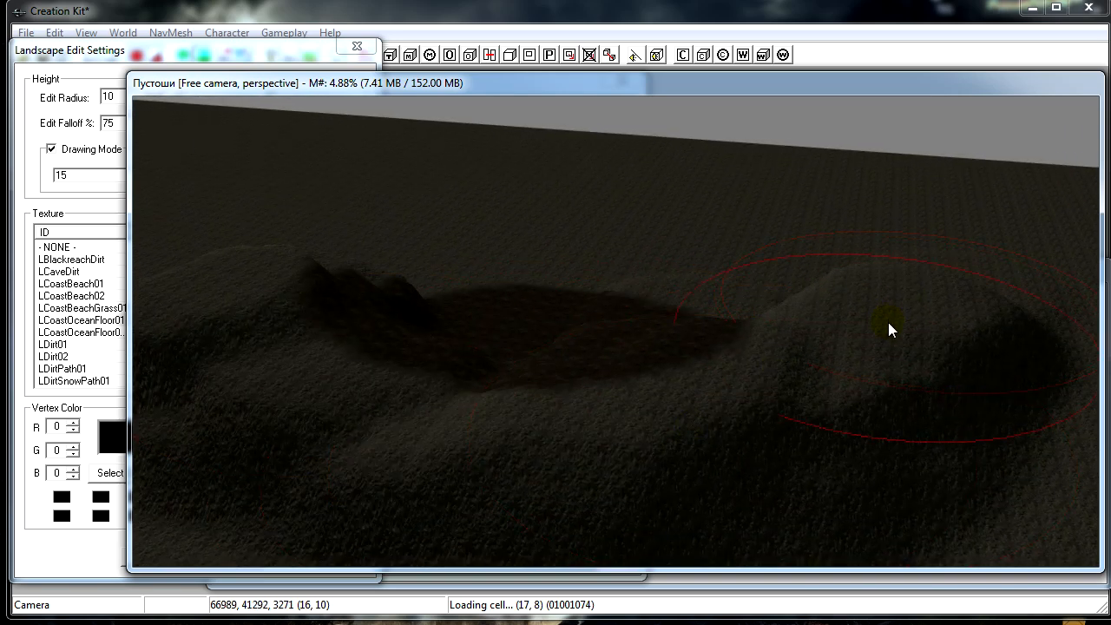
{"action": "middle_click_drag", "start_coordinate": [888, 322], "coordinate": [385, 416], "text": "shift"}
{"action": "middle_click_drag", "start_coordinate": [815, 296], "coordinate": [417, 224], "text": "shift"}
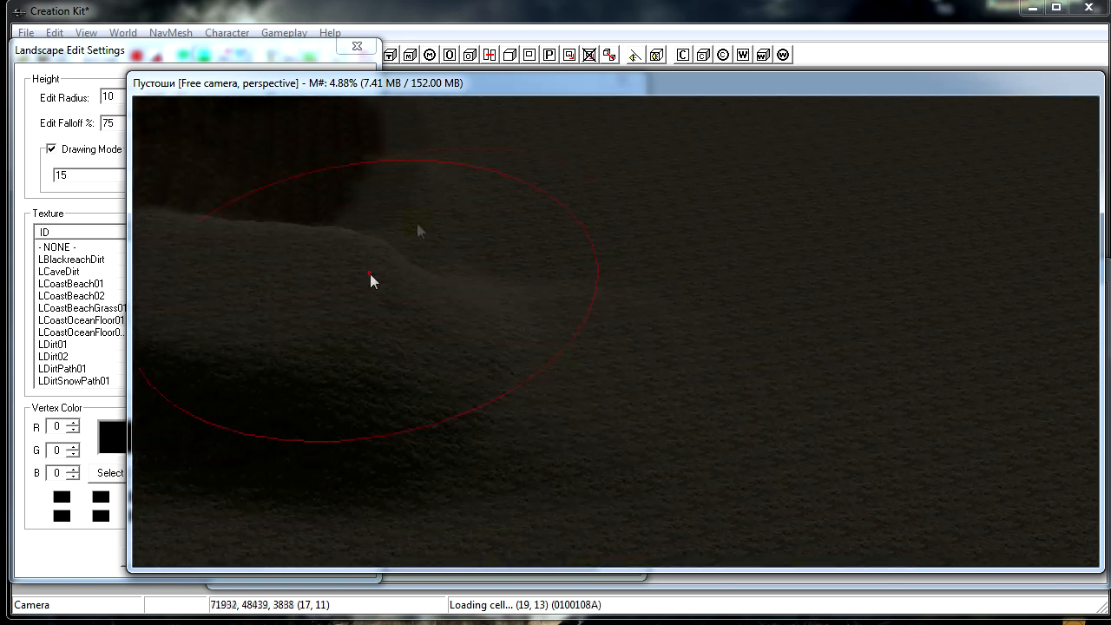
{"action": "mouse_move", "coordinate": [369, 274]}
{"action": "left_mouse_down"}
{"action": "mouse_move", "coordinate": [642, 304]}
{"action": "mouse_move", "coordinate": [432, 317]}
{"action": "left_mouse_up"}
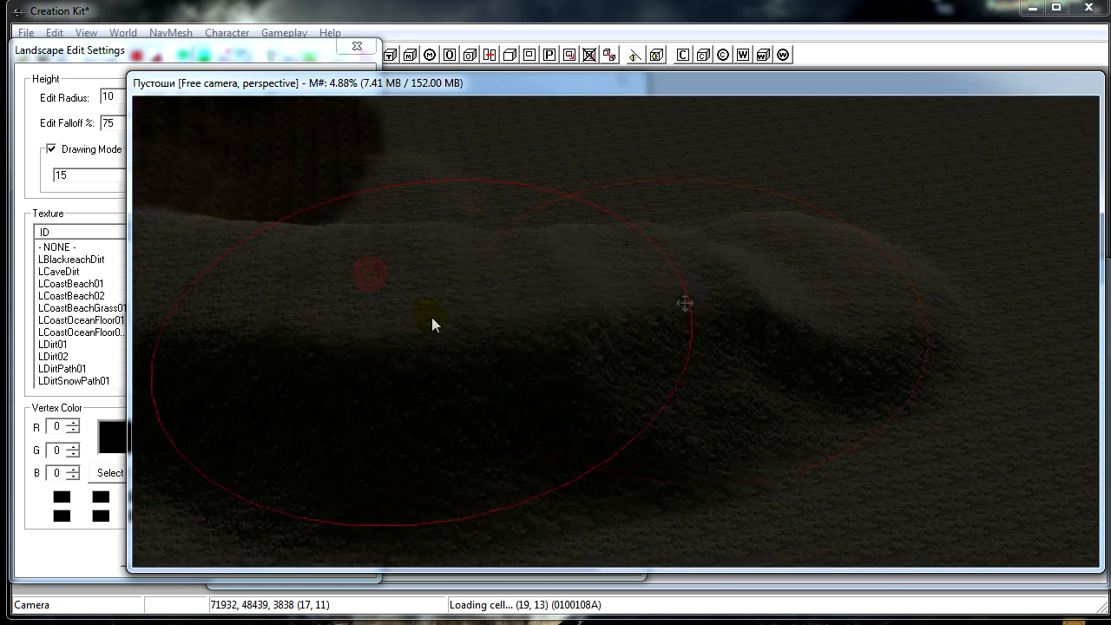
Step: Widen and build up the raised ridge along the outer edge of the textured patch
{"action": "middle_click_drag", "start_coordinate": [431, 316], "coordinate": [405, 377], "text": "shift"}
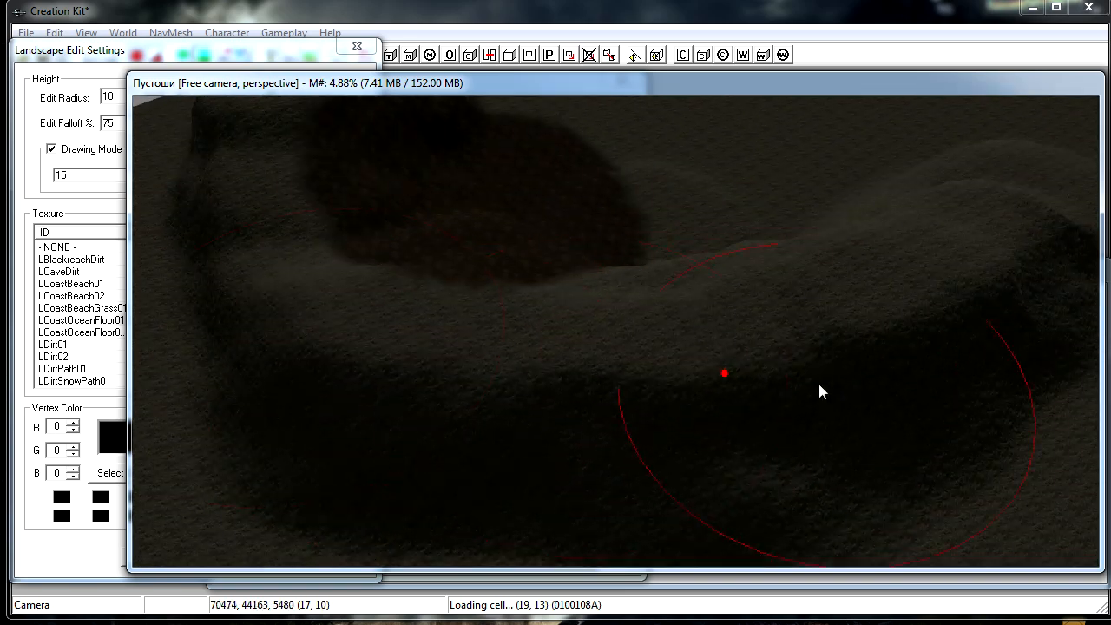
{"action": "mouse_move", "coordinate": [508, 409]}
{"action": "middle_mouse_down", "text": "shift"}
{"action": "mouse_move", "coordinate": [637, 491]}
{"action": "mouse_move", "coordinate": [756, 504]}
{"action": "mouse_move", "coordinate": [614, 482]}
{"action": "mouse_move", "coordinate": [742, 387]}
{"action": "middle_mouse_up", "text": "shift"}
{"action": "mouse_move", "coordinate": [502, 222]}
{"action": "left_mouse_down"}
{"action": "mouse_move", "coordinate": [946, 387]}
{"action": "mouse_move", "coordinate": [717, 365]}
{"action": "left_mouse_up"}
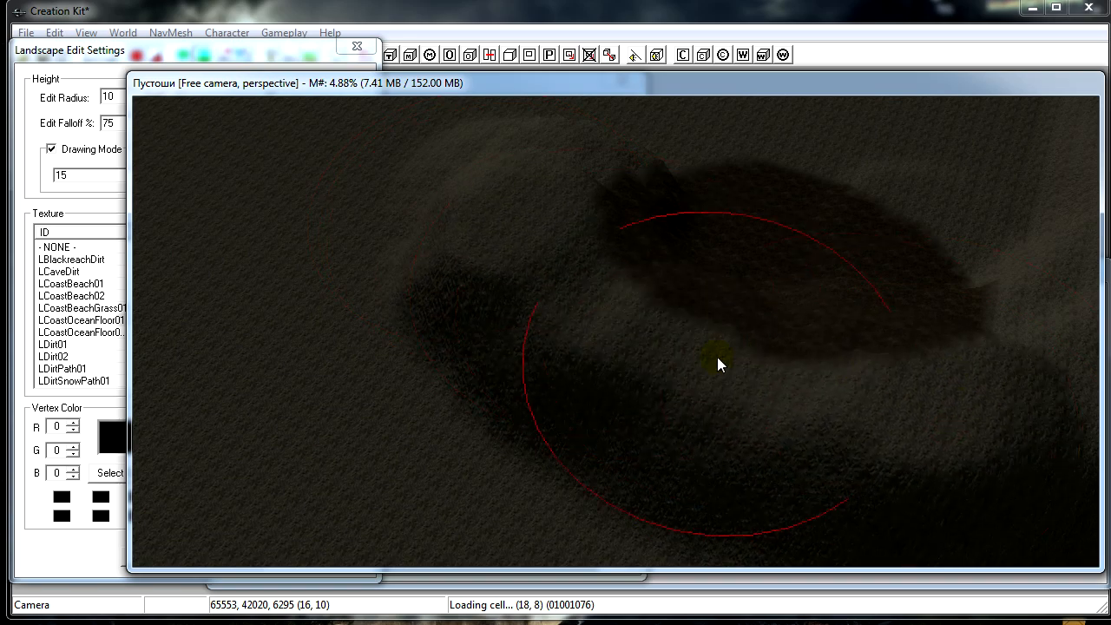
{"action": "middle_click_drag", "start_coordinate": [717, 365], "coordinate": [417, 496], "text": "shift"}
{"action": "left_click", "coordinate": [297, 338]}
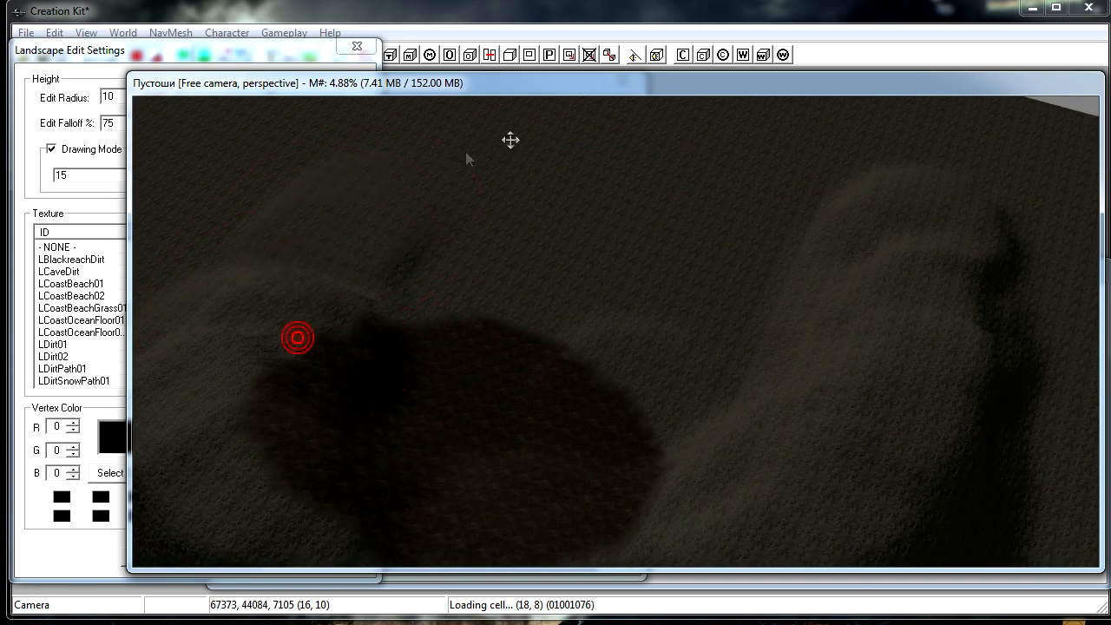
Step: Raise the flat gap between the ridges to enclose the textured patch like a crater
{"action": "mouse_move", "coordinate": [815, 225]}
{"action": "middle_mouse_down"}
{"action": "mouse_move", "coordinate": [669, 434]}
{"action": "mouse_move", "coordinate": [412, 324]}
{"action": "middle_mouse_up"}
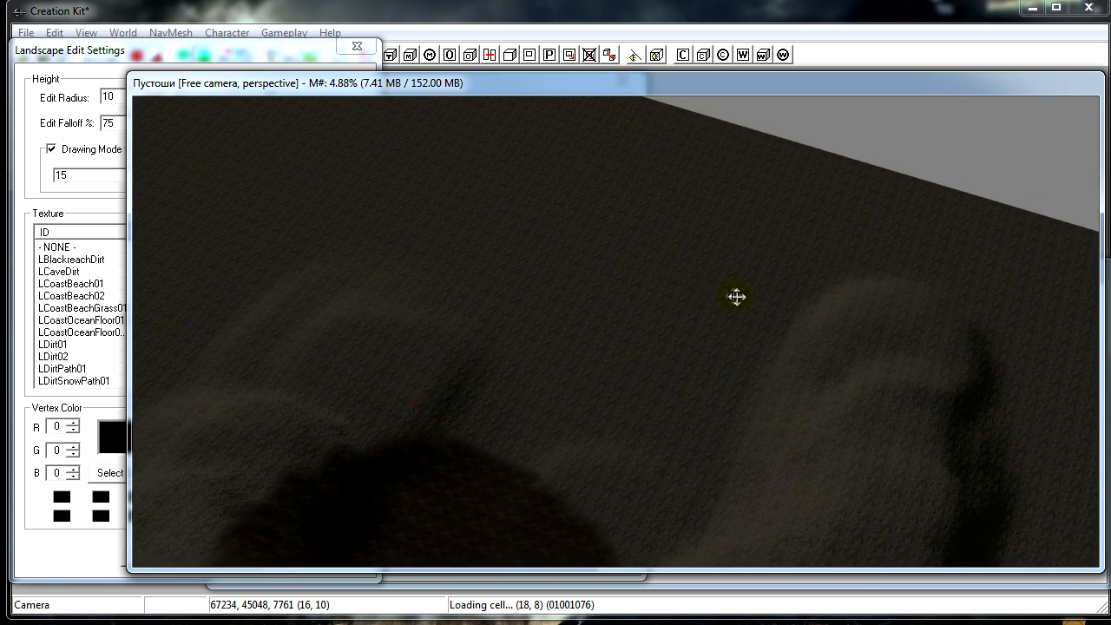
{"action": "left_click_drag", "start_coordinate": [664, 354], "coordinate": [421, 379]}
{"action": "left_click_drag", "start_coordinate": [579, 414], "coordinate": [664, 417]}
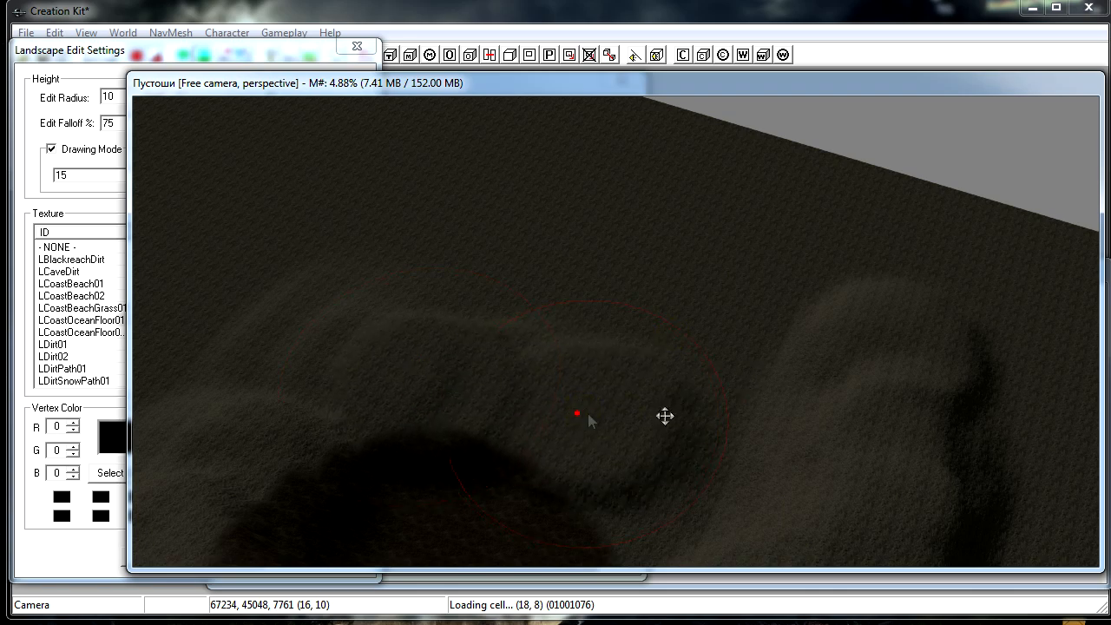
{"action": "mouse_move", "coordinate": [665, 417]}
{"action": "middle_mouse_down"}
{"action": "mouse_move", "coordinate": [650, 428]}
{"action": "mouse_move", "coordinate": [565, 411]}
{"action": "mouse_move", "coordinate": [507, 427]}
{"action": "middle_mouse_up"}
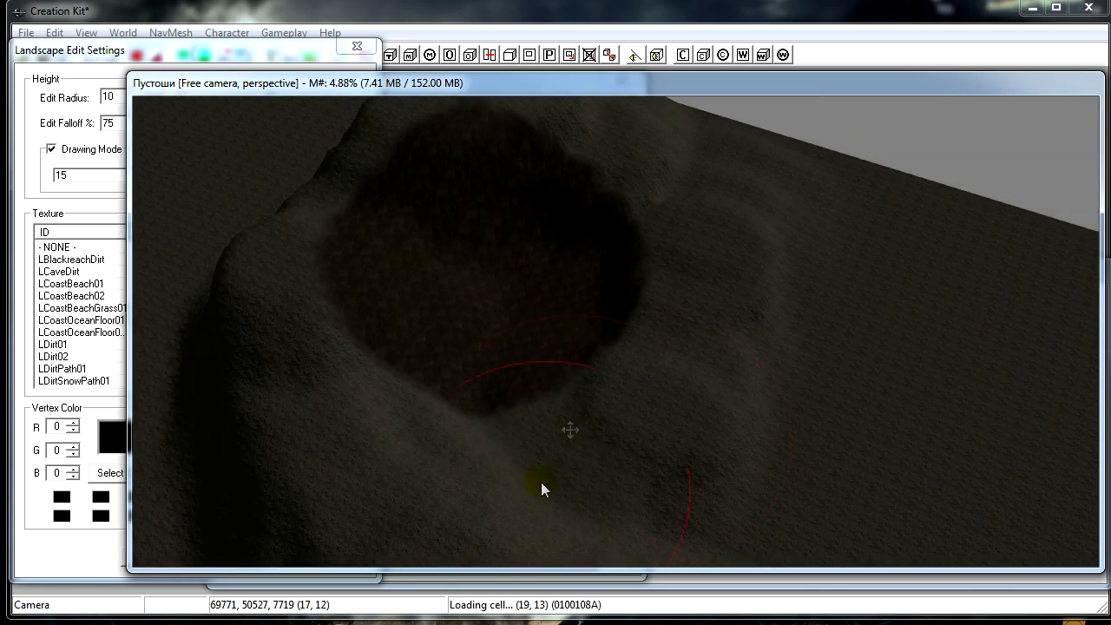
{"action": "middle_click_drag", "start_coordinate": [580, 385], "coordinate": [543, 464]}
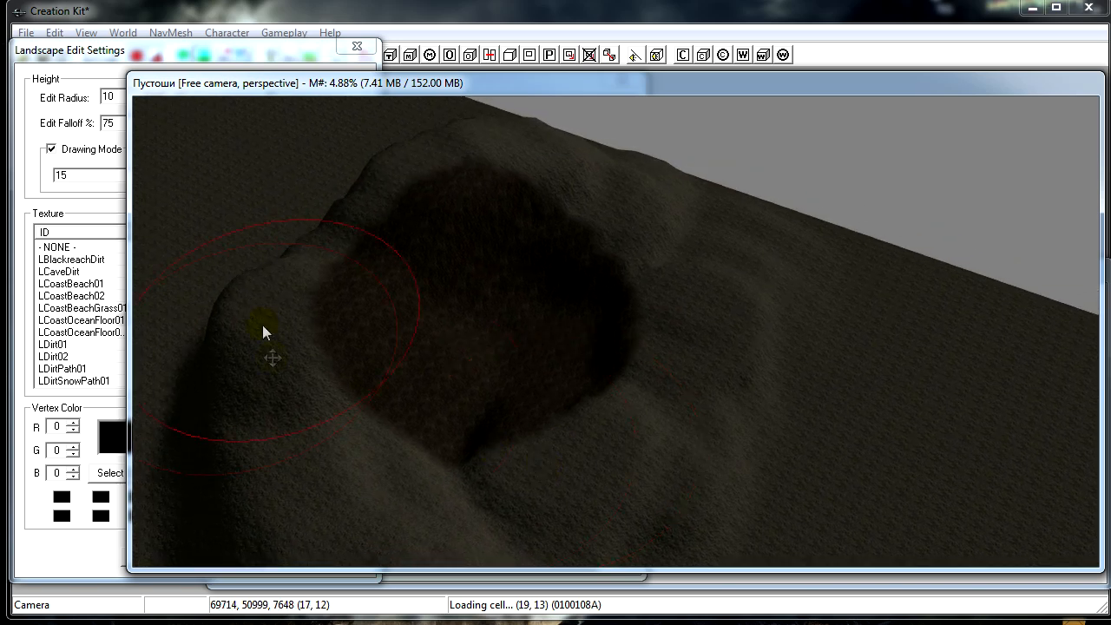
Step: Close the landscape edit settings and open the aaTEST worldspace for heightmap editing
{"action": "left_click_drag", "start_coordinate": [127, 50], "coordinate": [136, 70]}
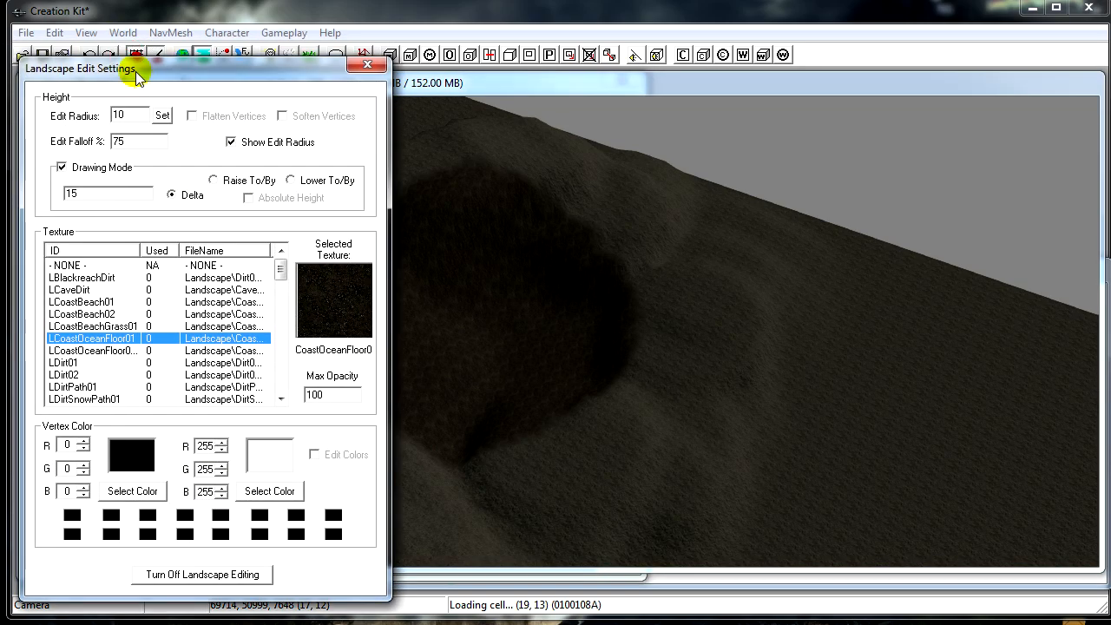
{"action": "left_click", "coordinate": [367, 65]}
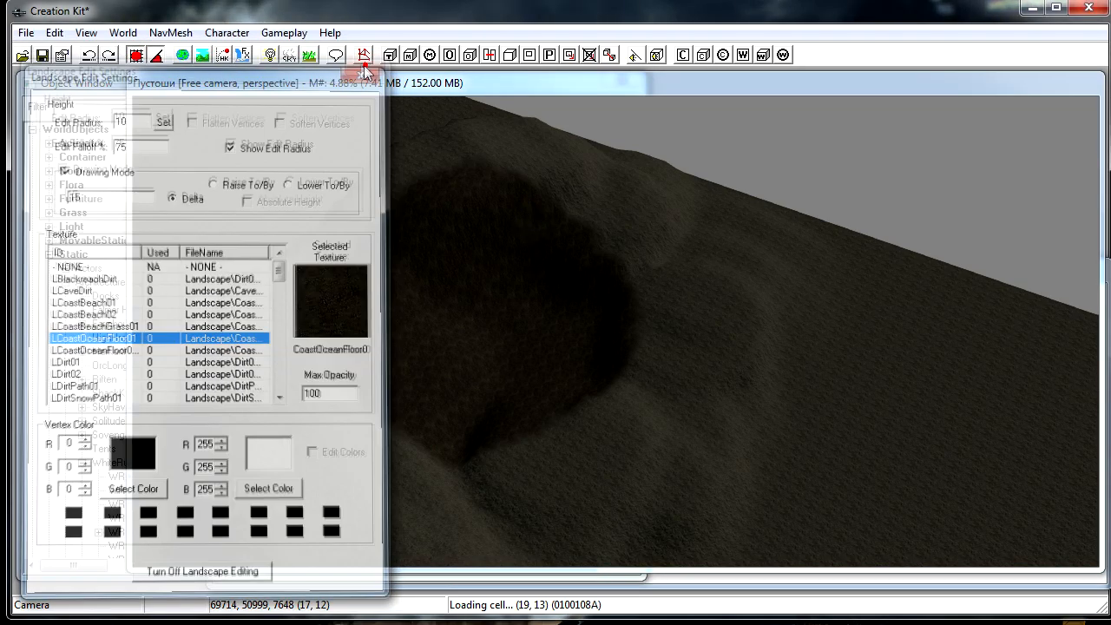
{"action": "left_click", "coordinate": [122, 32]}
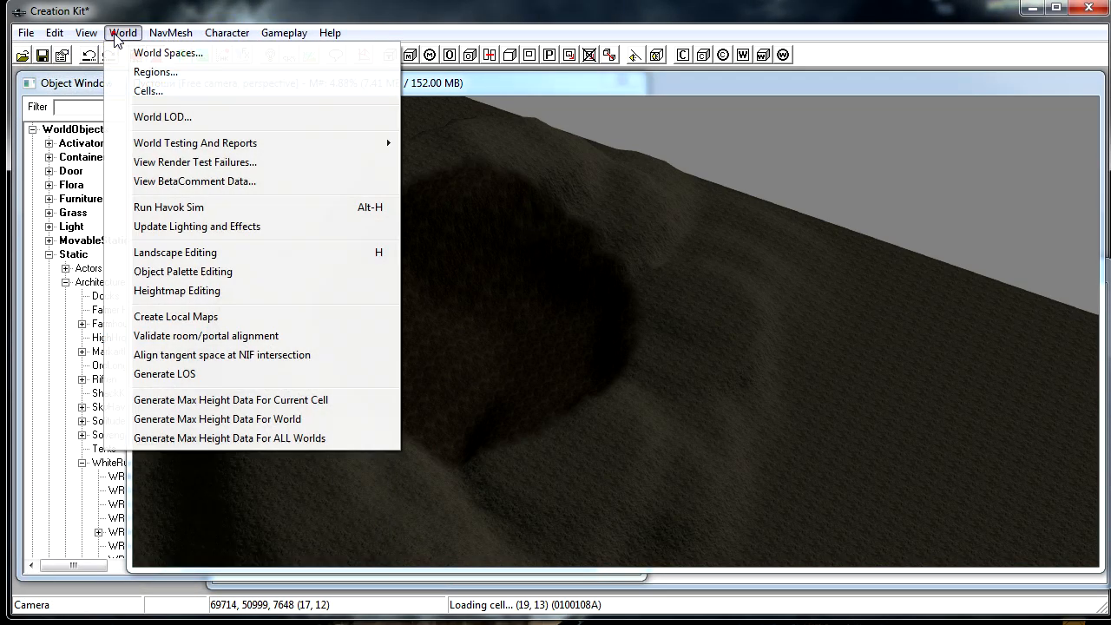
{"action": "left_click", "coordinate": [144, 289]}
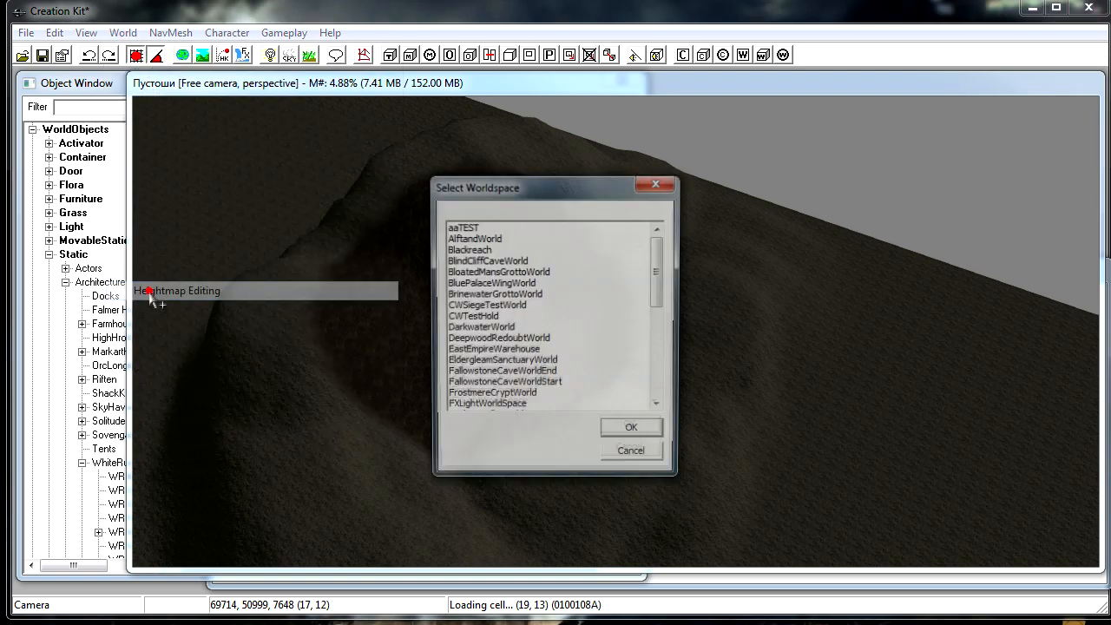
{"action": "left_click", "coordinate": [460, 227]}
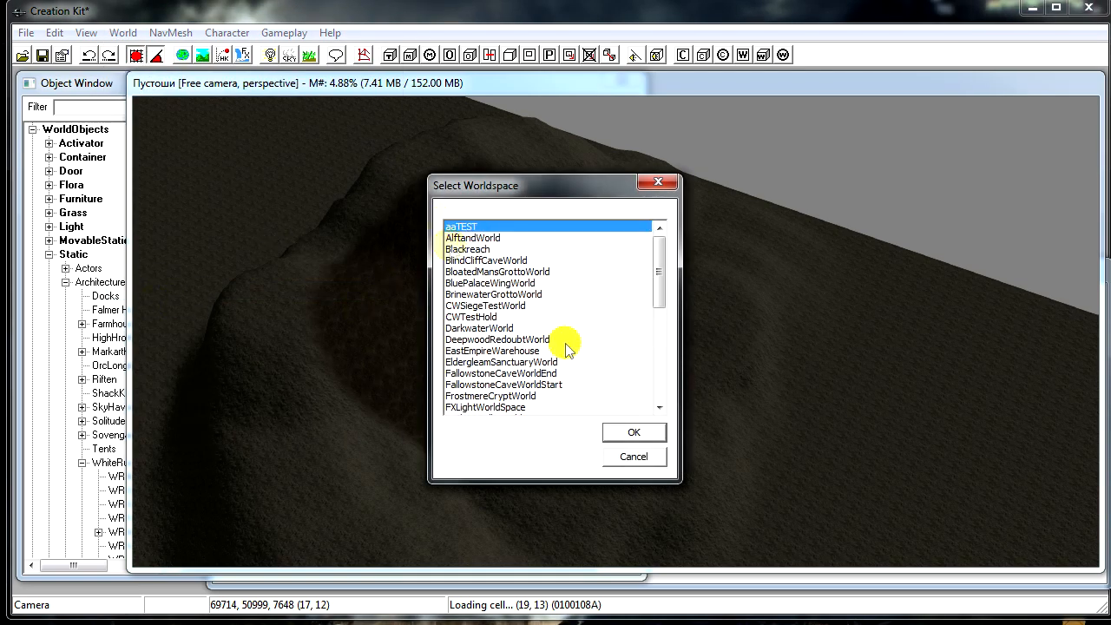
{"action": "left_click", "coordinate": [634, 433]}
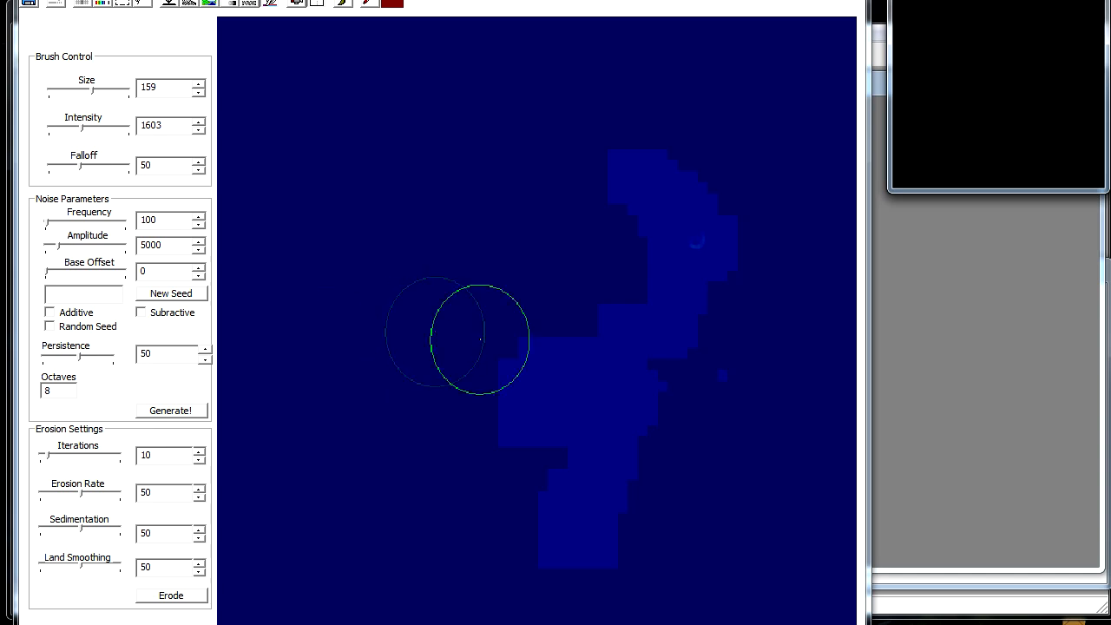
Step: Examine the layout of the aaTEST heightmap and its lighter raised areas
{"action": "middle_click_drag", "start_coordinate": [570, 323], "coordinate": [513, 285]}
{"action": "scroll", "coordinate": [549, 328], "scroll_direction": "down", "scroll_amount": 1}
{"action": "middle_click_drag", "start_coordinate": [478, 347], "coordinate": [535, 341]}
{"action": "scroll", "coordinate": [526, 345], "scroll_direction": "up", "scroll_amount": 4}
{"action": "scroll", "coordinate": [526, 344], "scroll_direction": "down", "scroll_amount": 1}
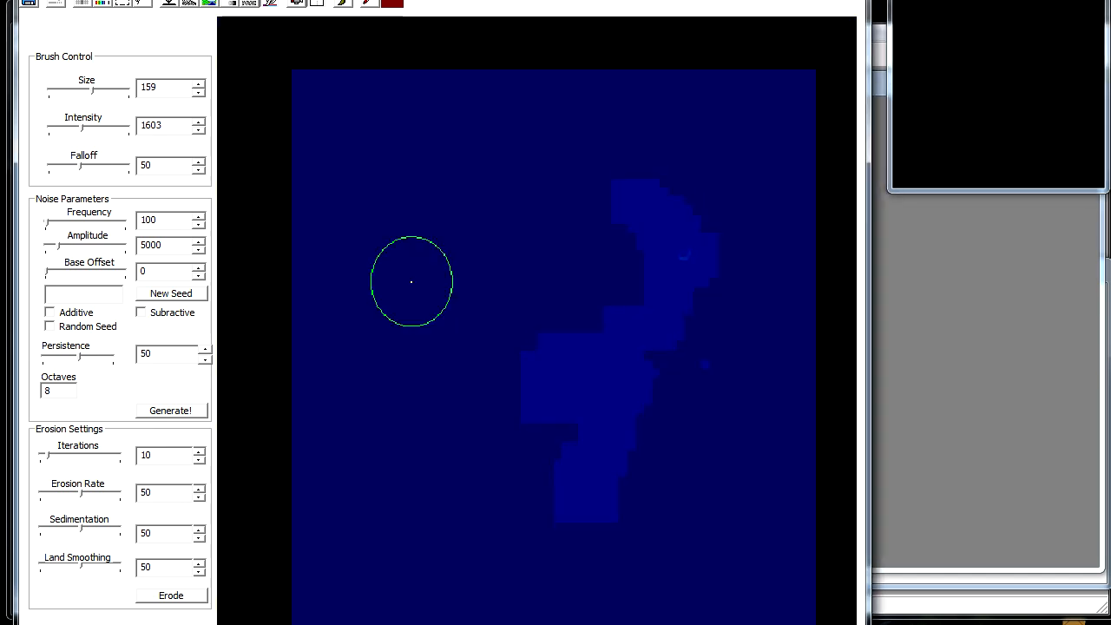
{"action": "mouse_move", "coordinate": [446, 292]}
{"action": "middle_mouse_down"}
{"action": "mouse_move", "coordinate": [393, 307]}
{"action": "mouse_move", "coordinate": [404, 307]}
{"action": "middle_mouse_up"}
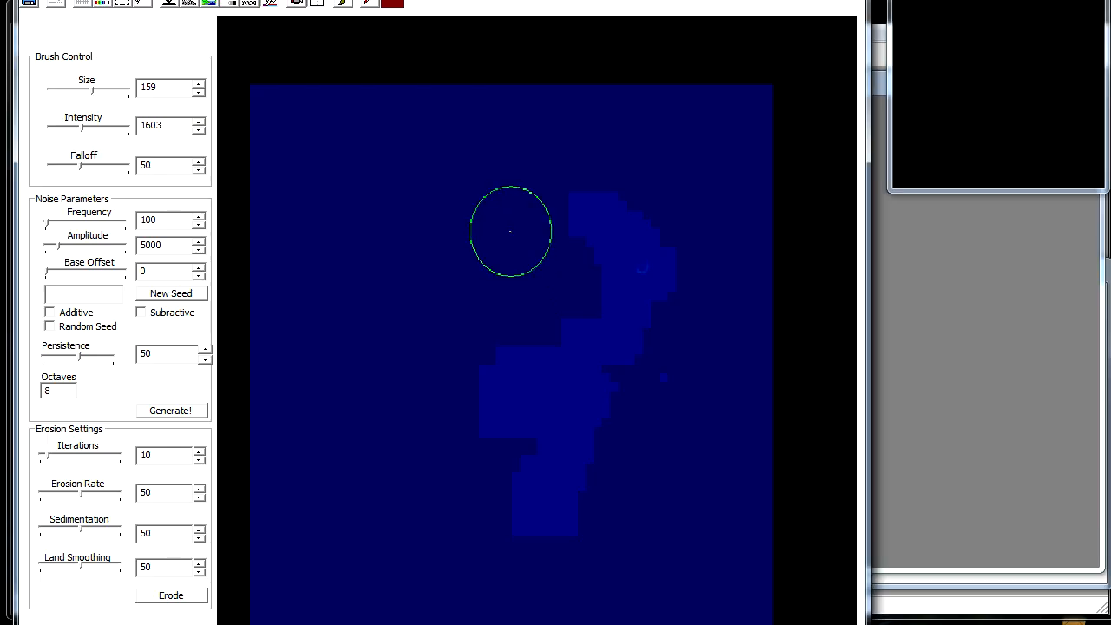
{"action": "left_click", "coordinate": [510, 261]}
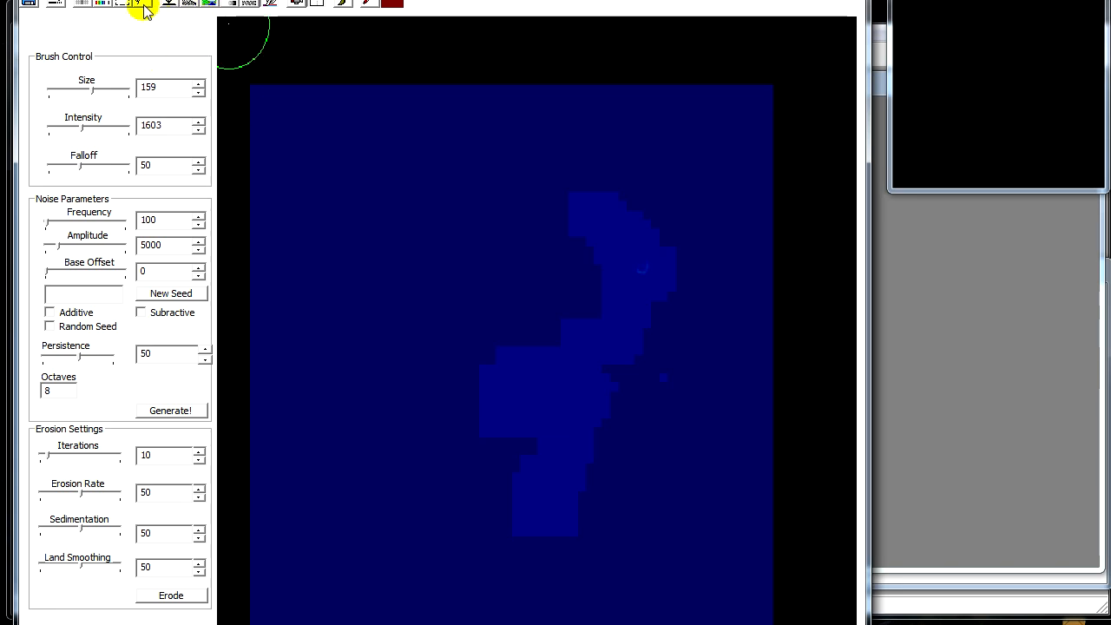
Step: Paint small high spots on the heightmap with brush size 40 and intensity 4000, and raise a large area over them at size 300
{"action": "left_click", "coordinate": [343, 5]}
{"action": "mouse_move", "coordinate": [470, 253]}
{"action": "left_mouse_down"}
{"action": "mouse_move", "coordinate": [455, 317]}
{"action": "mouse_move", "coordinate": [428, 324]}
{"action": "left_mouse_up"}
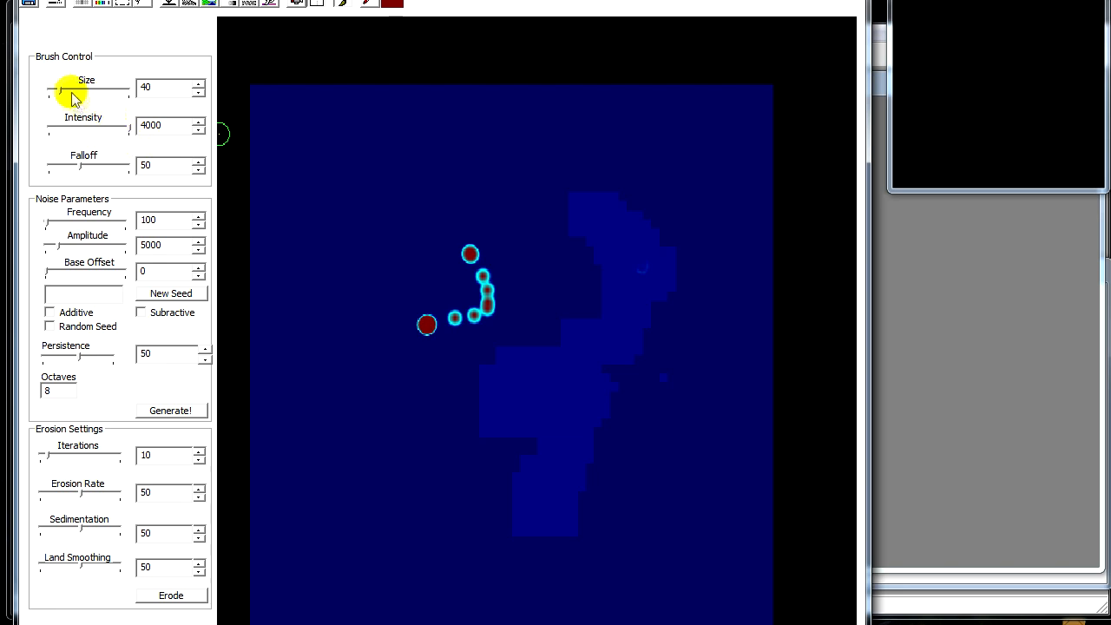
{"action": "left_click_drag", "start_coordinate": [70, 90], "coordinate": [132, 89]}
{"action": "mouse_move", "coordinate": [486, 316]}
{"action": "left_mouse_down"}
{"action": "mouse_move", "coordinate": [508, 312]}
{"action": "mouse_move", "coordinate": [495, 318]}
{"action": "mouse_move", "coordinate": [521, 327]}
{"action": "mouse_move", "coordinate": [523, 277]}
{"action": "mouse_move", "coordinate": [460, 260]}
{"action": "mouse_move", "coordinate": [427, 328]}
{"action": "mouse_move", "coordinate": [509, 349]}
{"action": "left_mouse_up"}
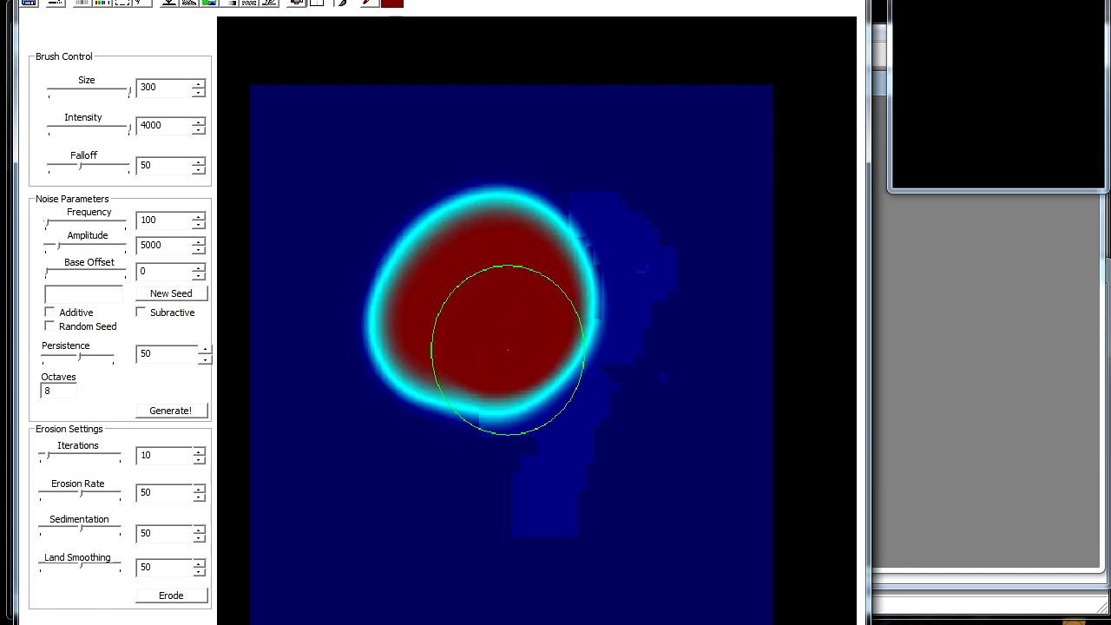
Step: Switch the heightmap brush to the low dark-blue height and lower the middle and upper part of the red raised area
{"action": "left_click", "coordinate": [368, 7]}
{"action": "left_click", "coordinate": [348, 225]}
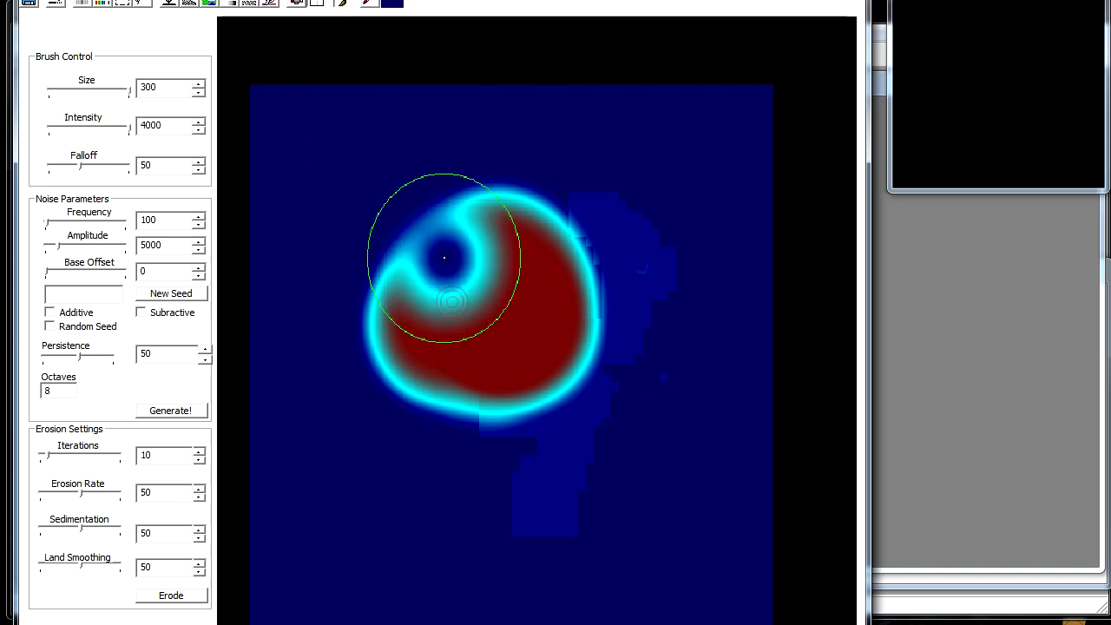
{"action": "mouse_move", "coordinate": [437, 248]}
{"action": "left_mouse_down"}
{"action": "mouse_move", "coordinate": [573, 371]}
{"action": "mouse_move", "coordinate": [542, 275]}
{"action": "mouse_move", "coordinate": [480, 269]}
{"action": "left_mouse_up"}
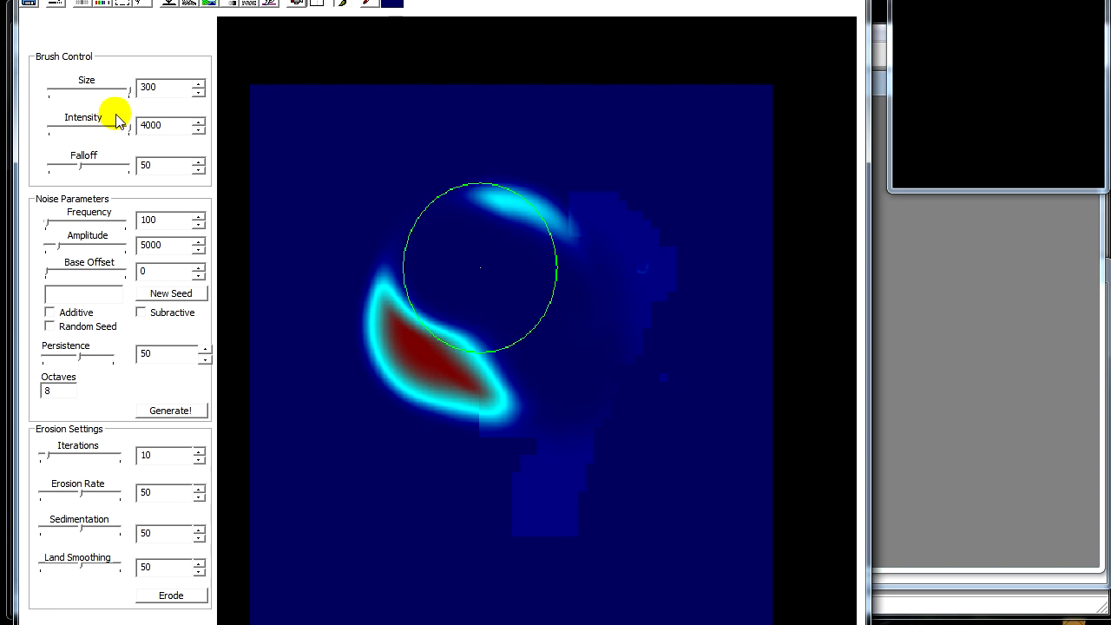
{"action": "left_click", "coordinate": [31, 0]}
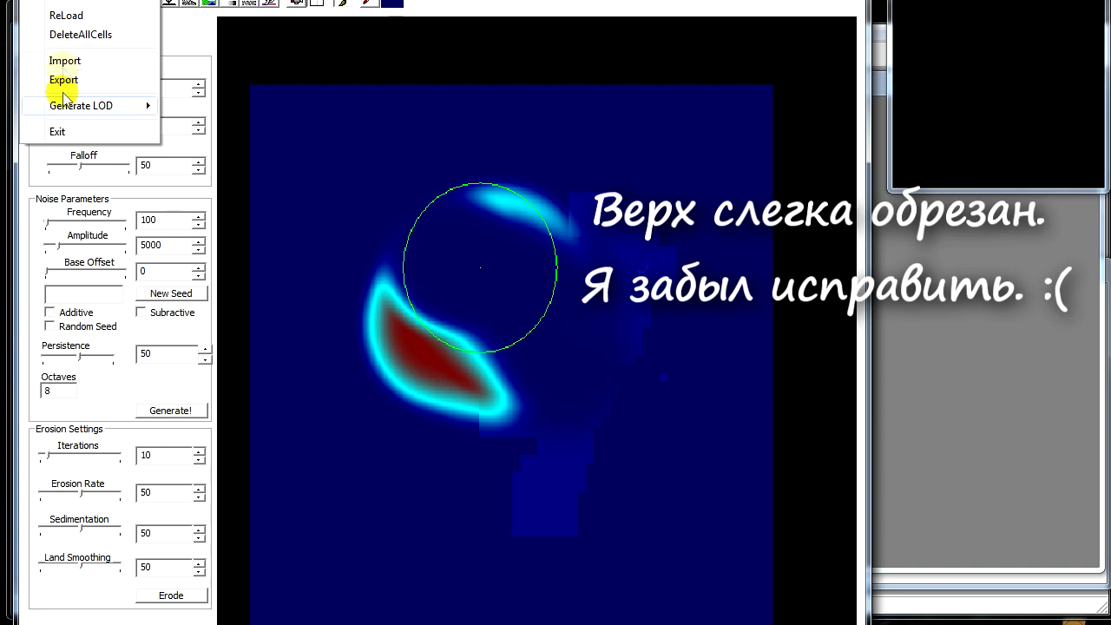
{"action": "mouse_move", "coordinate": [62, 105]}
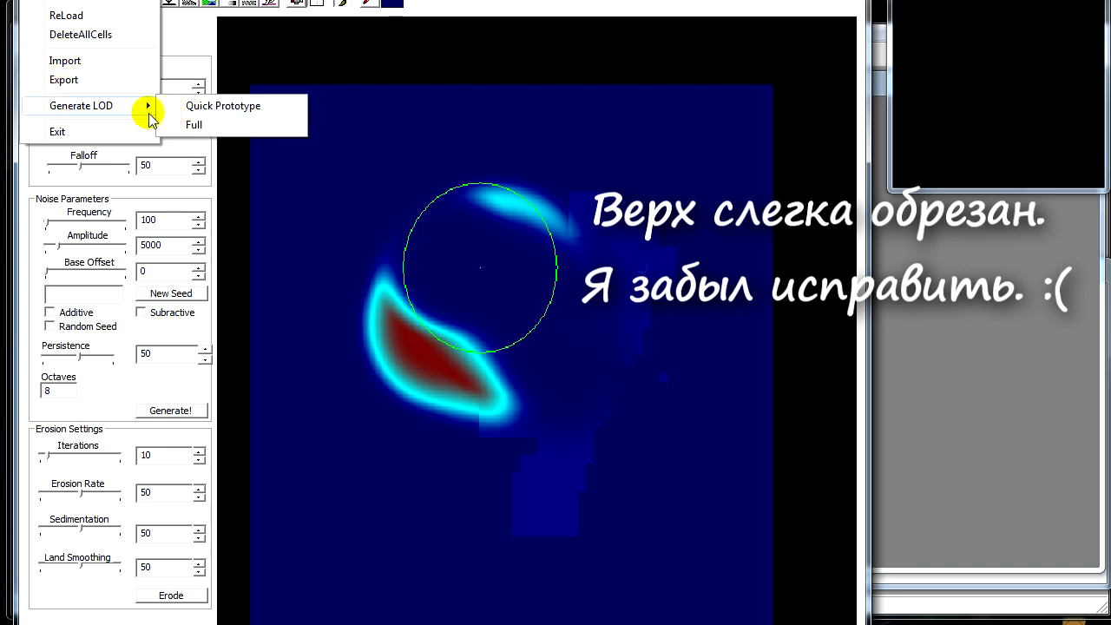
{"action": "mouse_move", "coordinate": [64, 0]}
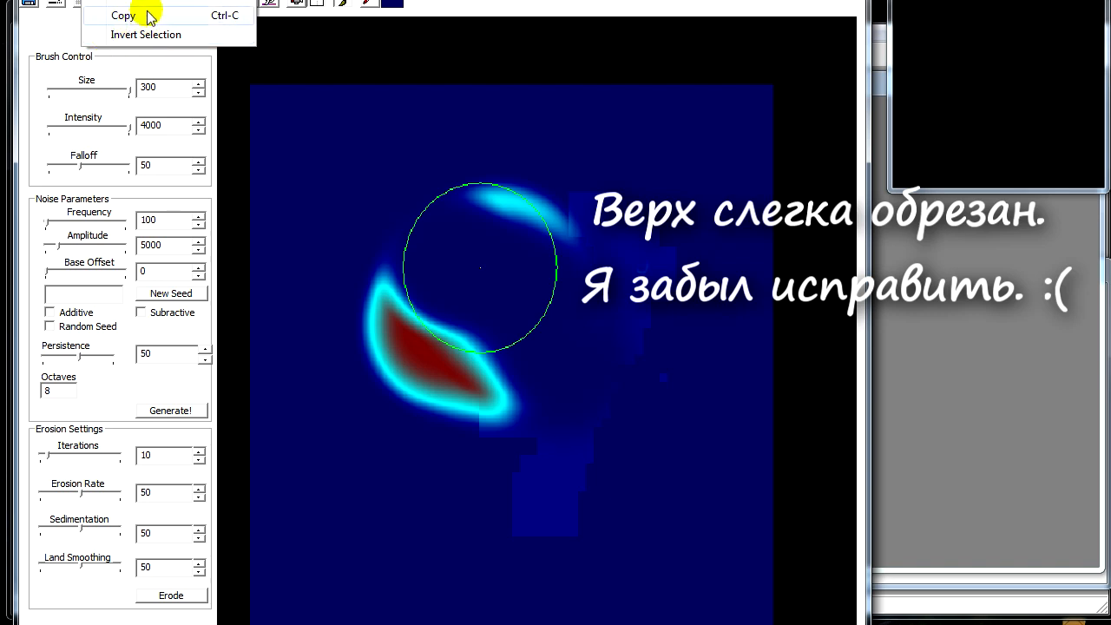
{"action": "left_click", "coordinate": [87, 81]}
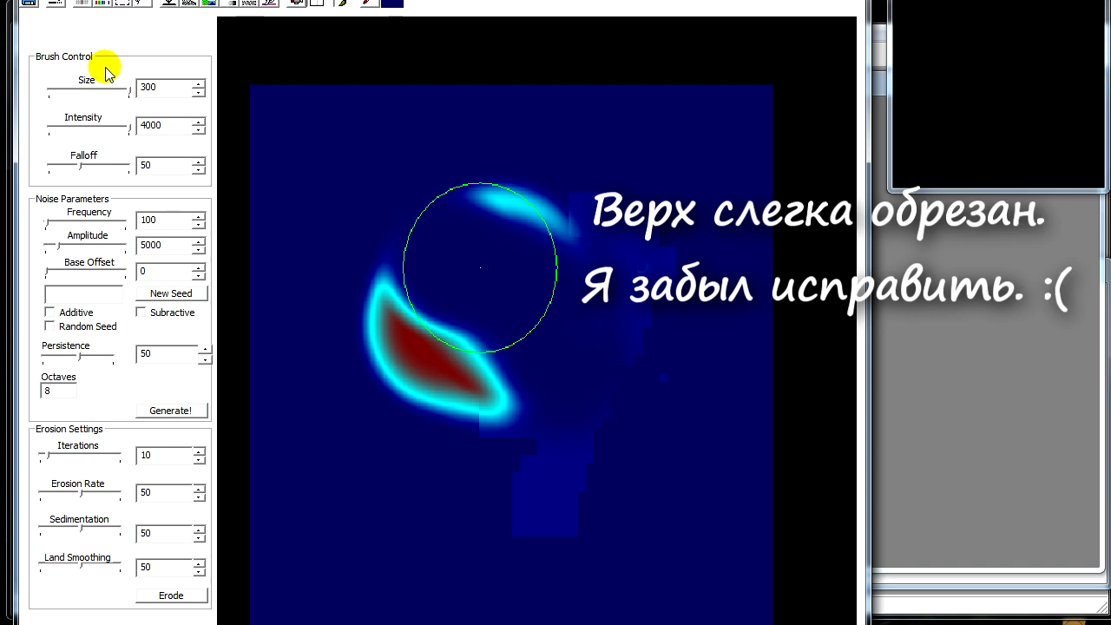
{"action": "left_click", "coordinate": [80, 3]}
{"action": "left_click", "coordinate": [54, 50]}
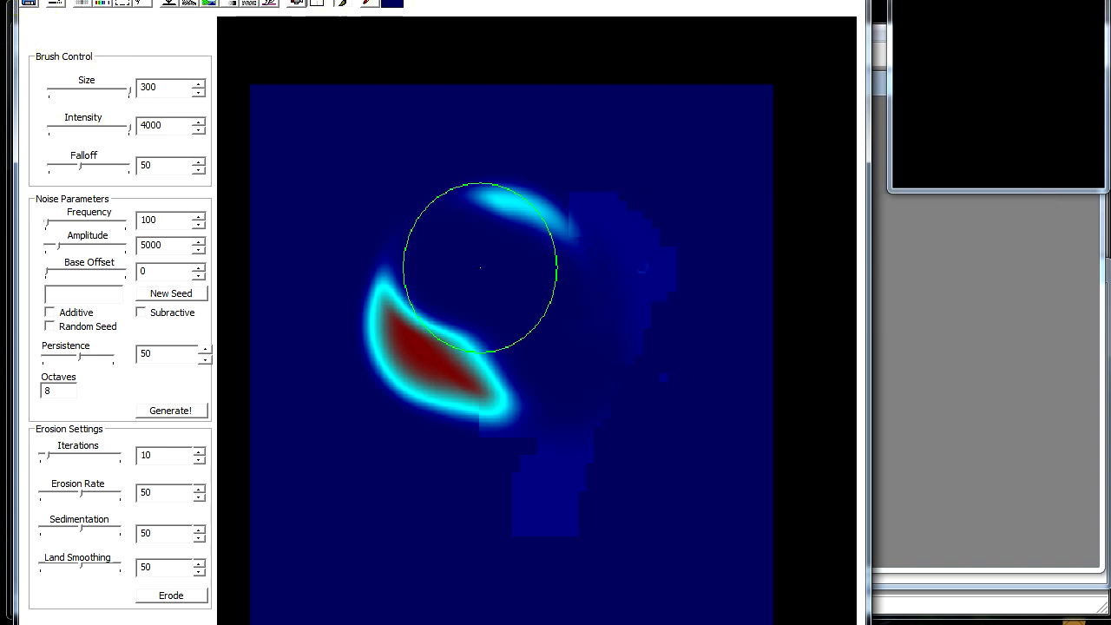
Step: Show the cell grid and lower the remaining red and light-blue raised areas of the heightmap to the dark-blue height with brush size 300
{"action": "left_click", "coordinate": [76, 4]}
{"action": "scroll", "coordinate": [619, 293], "scroll_direction": "up", "scroll_amount": 4}
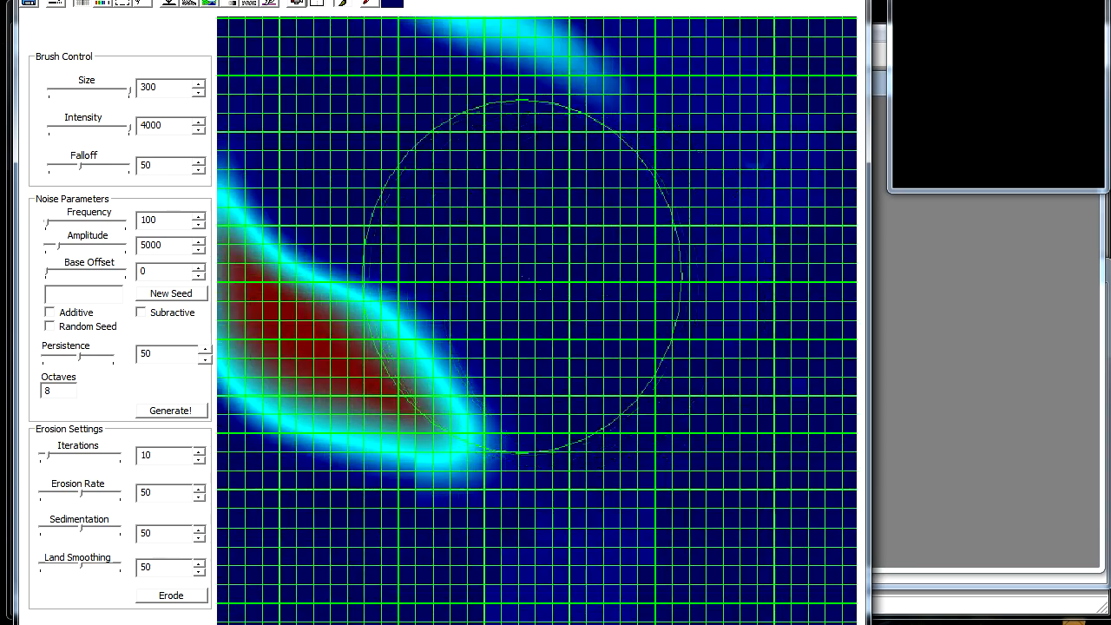
{"action": "mouse_move", "coordinate": [523, 276]}
{"action": "left_mouse_down"}
{"action": "mouse_move", "coordinate": [521, 312]}
{"action": "mouse_move", "coordinate": [521, 291]}
{"action": "mouse_move", "coordinate": [496, 315]}
{"action": "mouse_move", "coordinate": [260, 370]}
{"action": "left_mouse_up"}
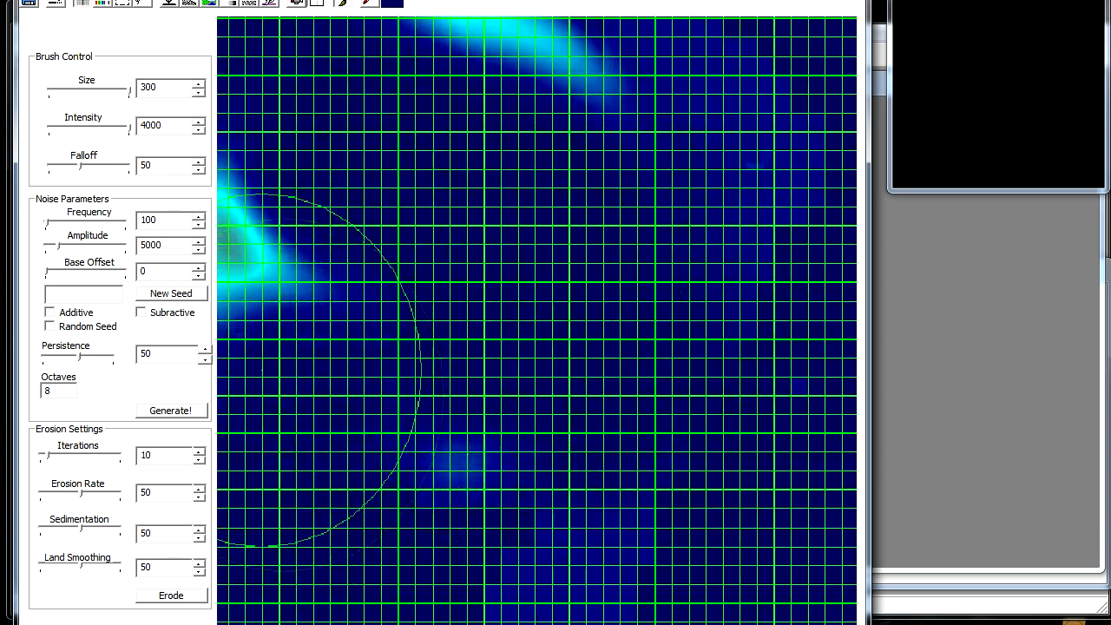
{"action": "middle_click_drag", "start_coordinate": [263, 370], "coordinate": [394, 432]}
{"action": "scroll", "coordinate": [457, 417], "scroll_direction": "down", "scroll_amount": 1}
{"action": "mouse_move", "coordinate": [457, 417]}
{"action": "left_mouse_down"}
{"action": "mouse_move", "coordinate": [411, 357]}
{"action": "mouse_move", "coordinate": [610, 191]}
{"action": "mouse_move", "coordinate": [410, 144]}
{"action": "left_mouse_up"}
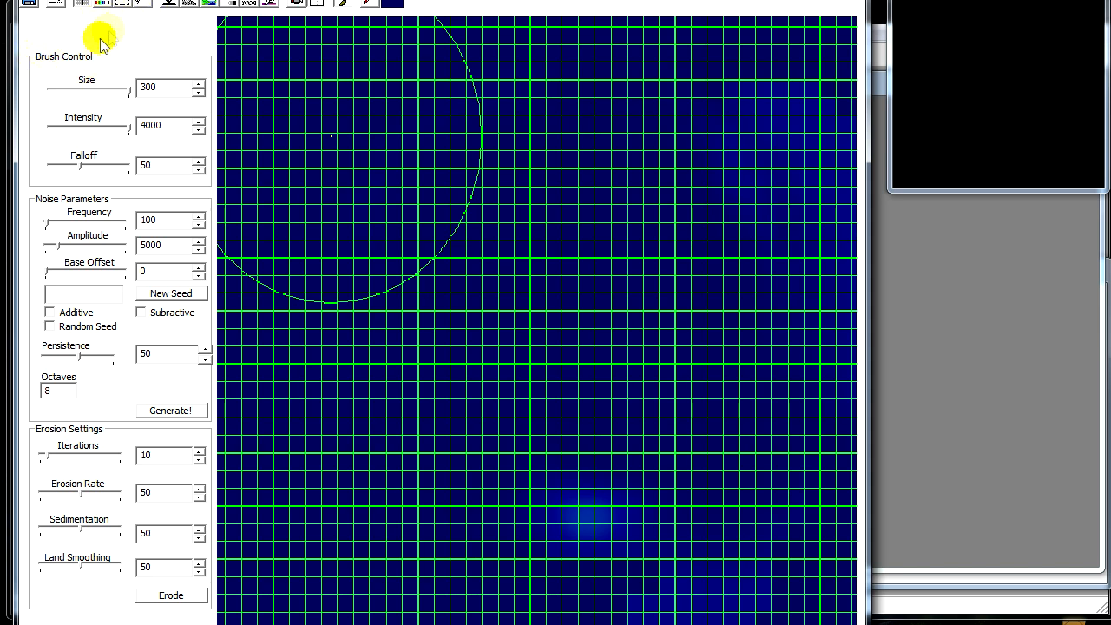
Step: Set the brush size to 182 and intensity to 2402, and smooth away the small lighter spot left on the heightmap
{"action": "left_click", "coordinate": [97, 89]}
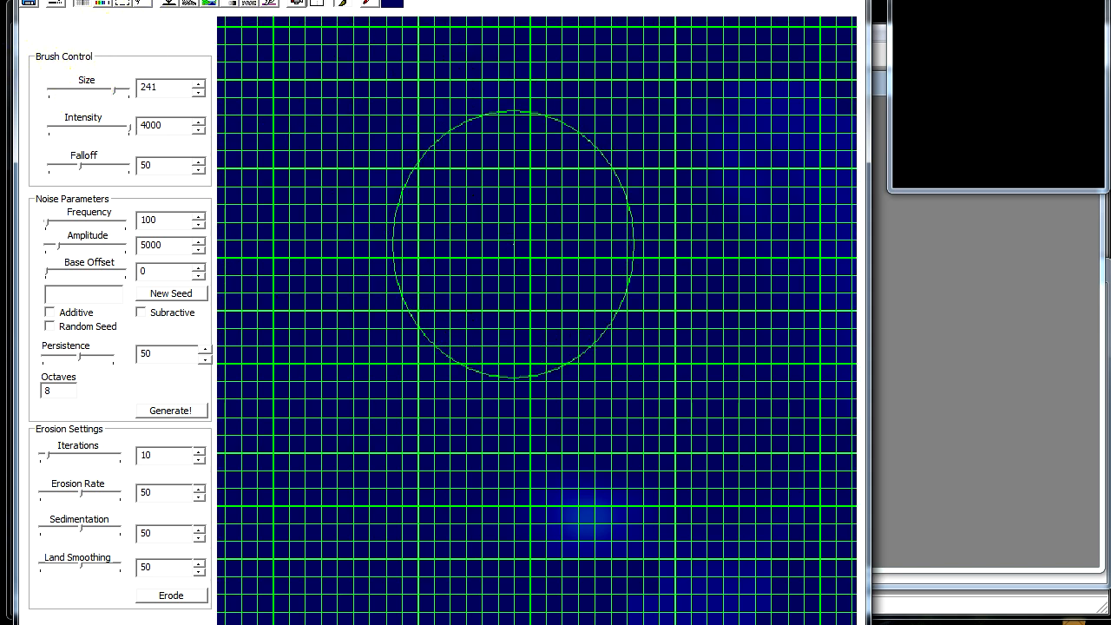
{"action": "left_click", "coordinate": [86, 90]}
{"action": "left_click", "coordinate": [85, 128]}
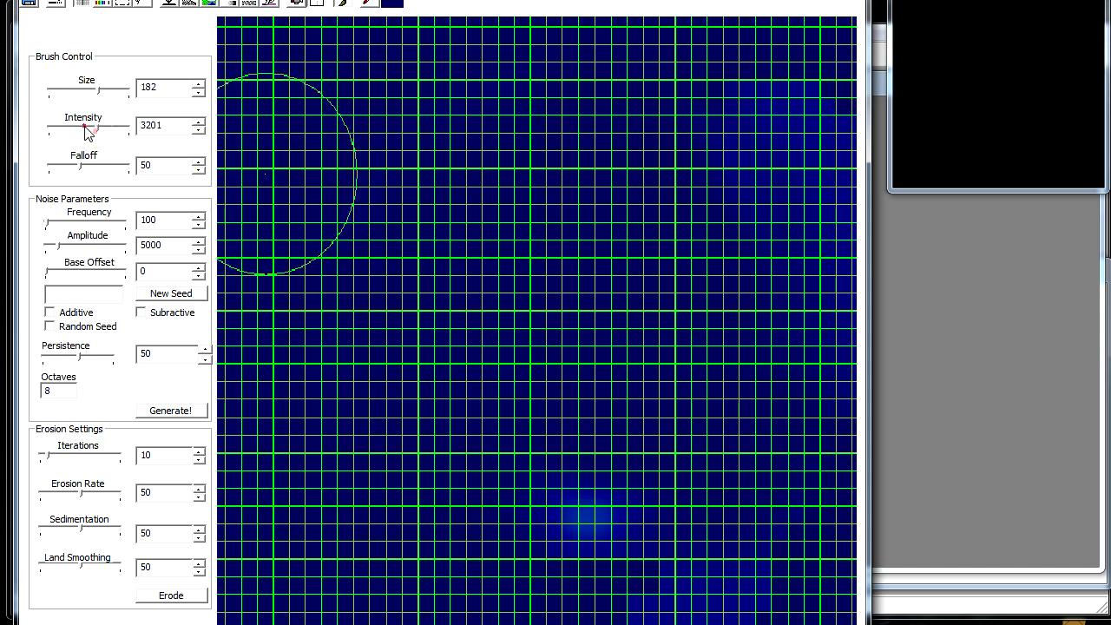
{"action": "left_click", "coordinate": [85, 128]}
{"action": "right_click", "coordinate": [582, 463]}
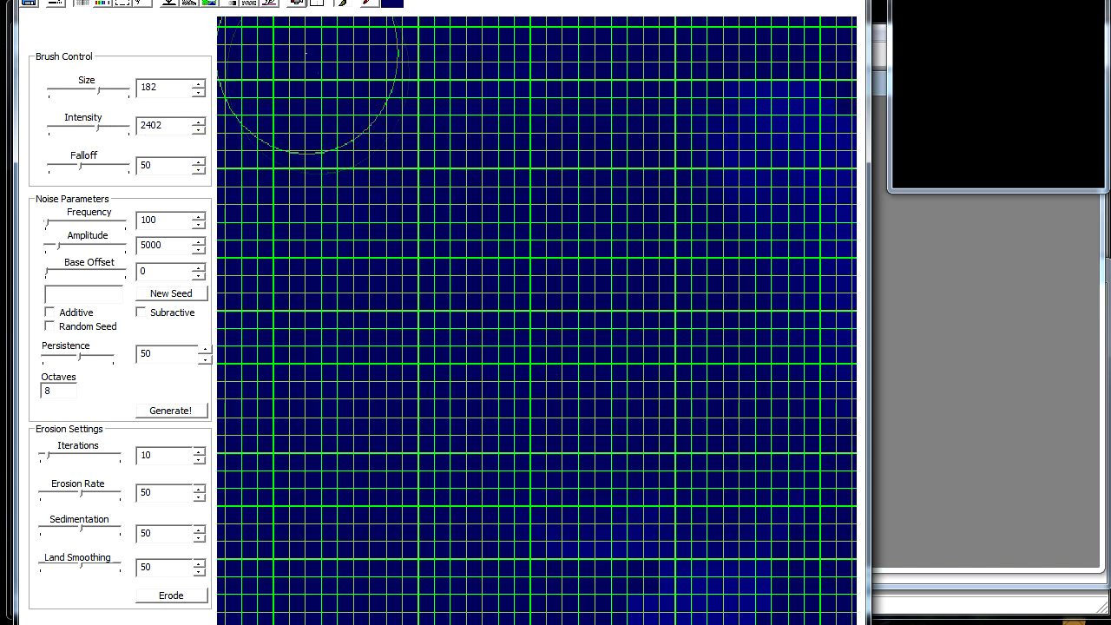
Step: Generate noise terrain on the heightmap using frequency 100, amplitude 5000, base offset 0, persistence 50 and 8 octaves
{"action": "left_click", "coordinate": [295, 2]}
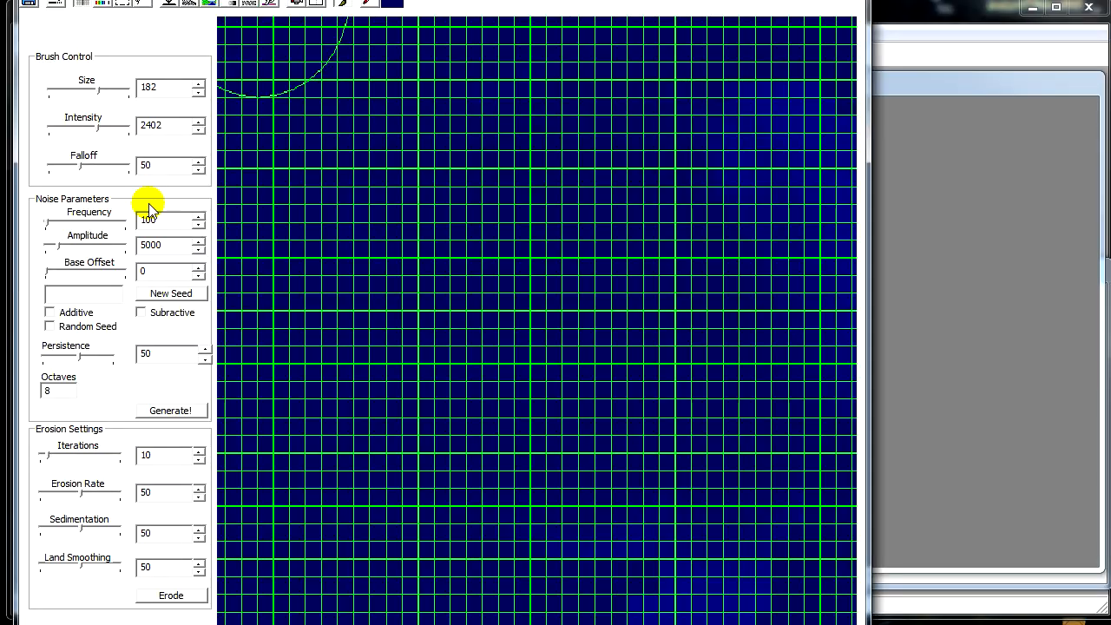
{"action": "scroll", "coordinate": [720, 242], "scroll_direction": "down", "scroll_amount": 3}
{"action": "middle_click_drag", "start_coordinate": [741, 231], "coordinate": [708, 211]}
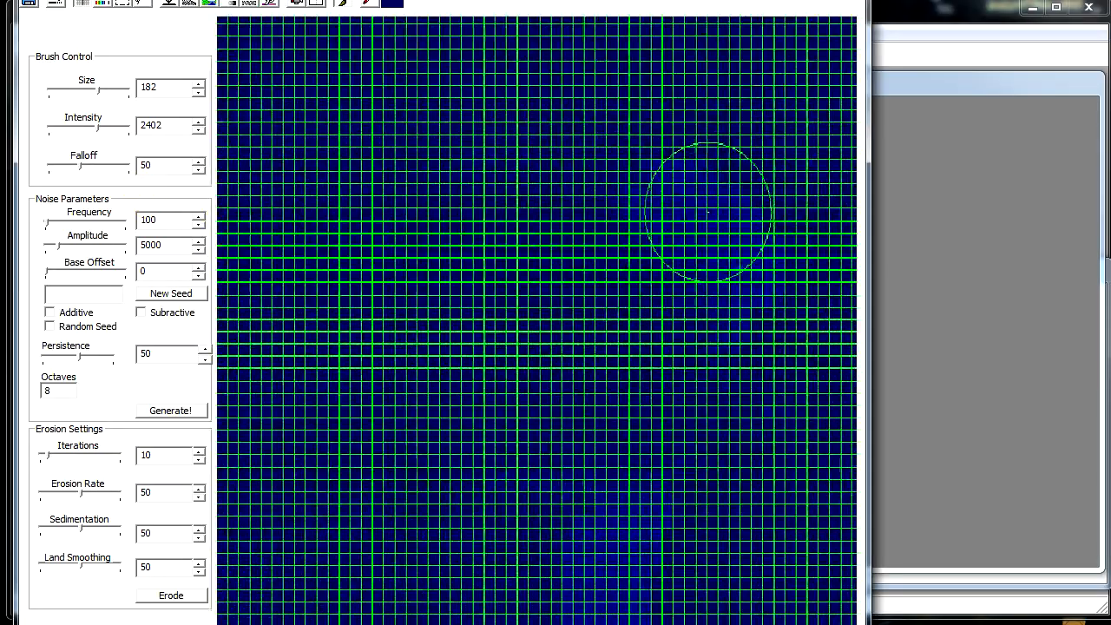
{"action": "scroll", "coordinate": [712, 229], "scroll_direction": "up", "scroll_amount": 3}
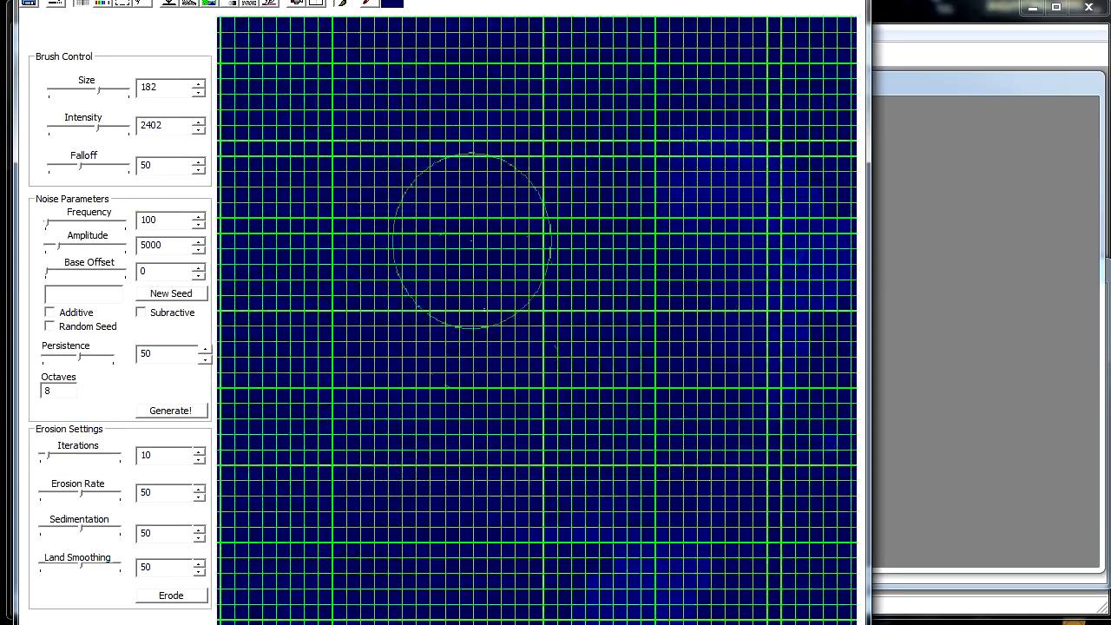
{"action": "scroll", "coordinate": [434, 226], "scroll_direction": "down", "scroll_amount": 3}
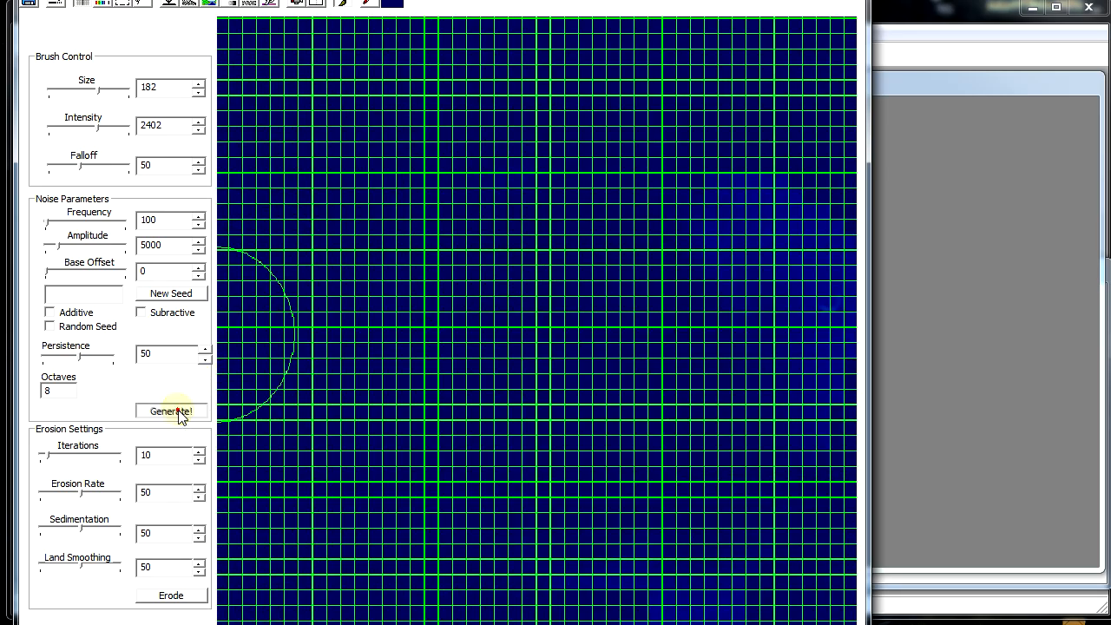
{"action": "left_click", "coordinate": [177, 411]}
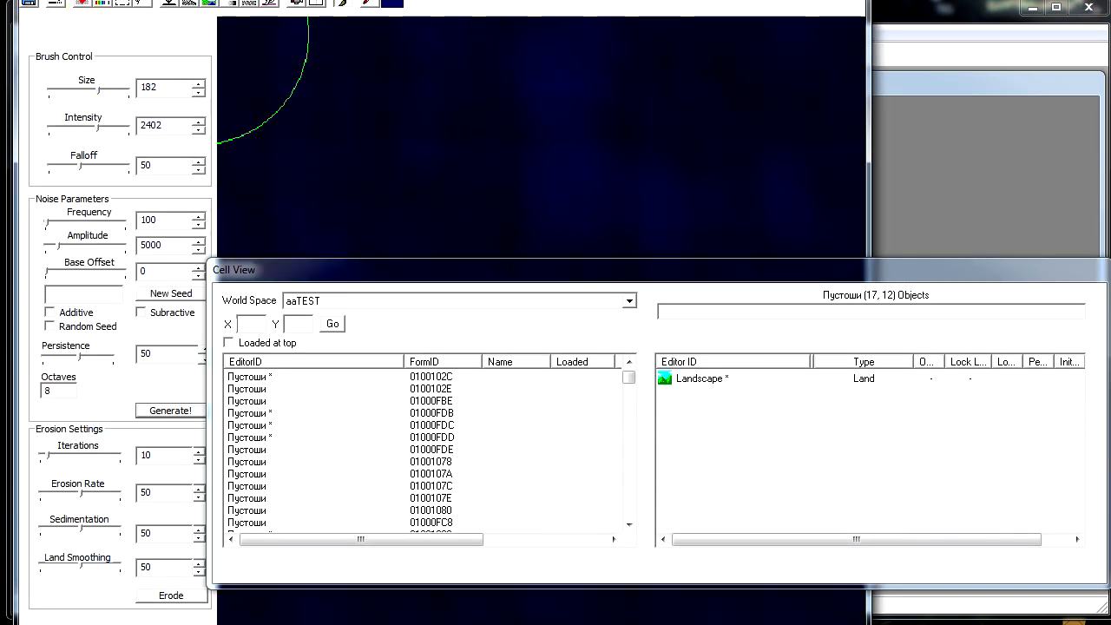
Step: Bring the heightmap editor forward, paint one round blue spot in the upper part of the noise terrain, and inspect the whole map
{"action": "left_click", "coordinate": [616, 325]}
{"action": "left_click", "coordinate": [638, 220]}
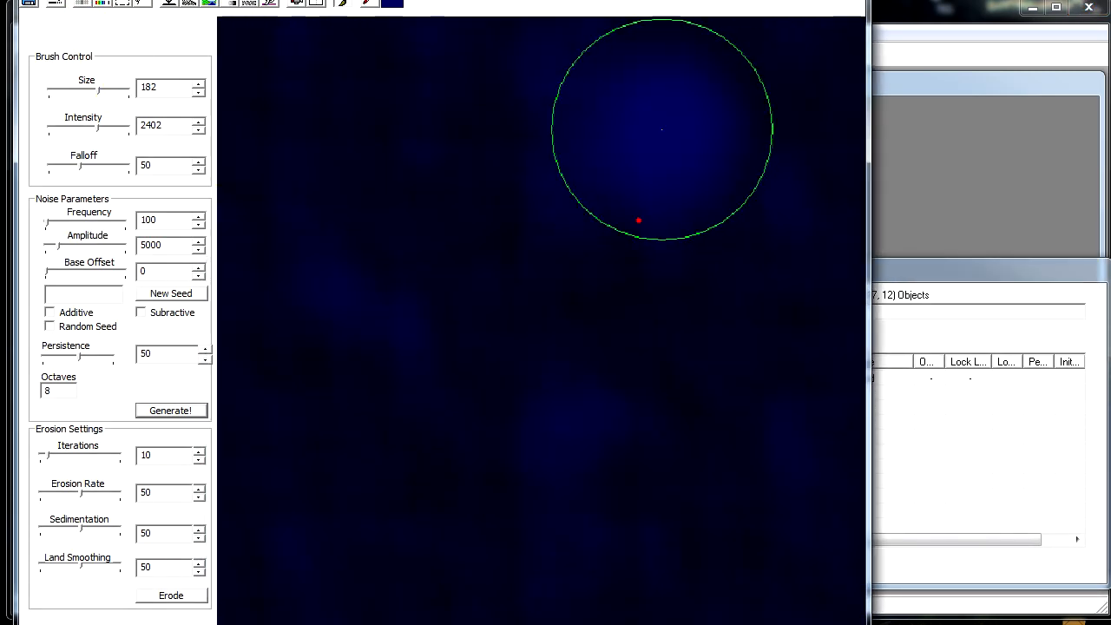
{"action": "scroll", "coordinate": [498, 384], "scroll_direction": "down", "scroll_amount": 5}
{"action": "scroll", "coordinate": [586, 370], "scroll_direction": "up", "scroll_amount": 3}
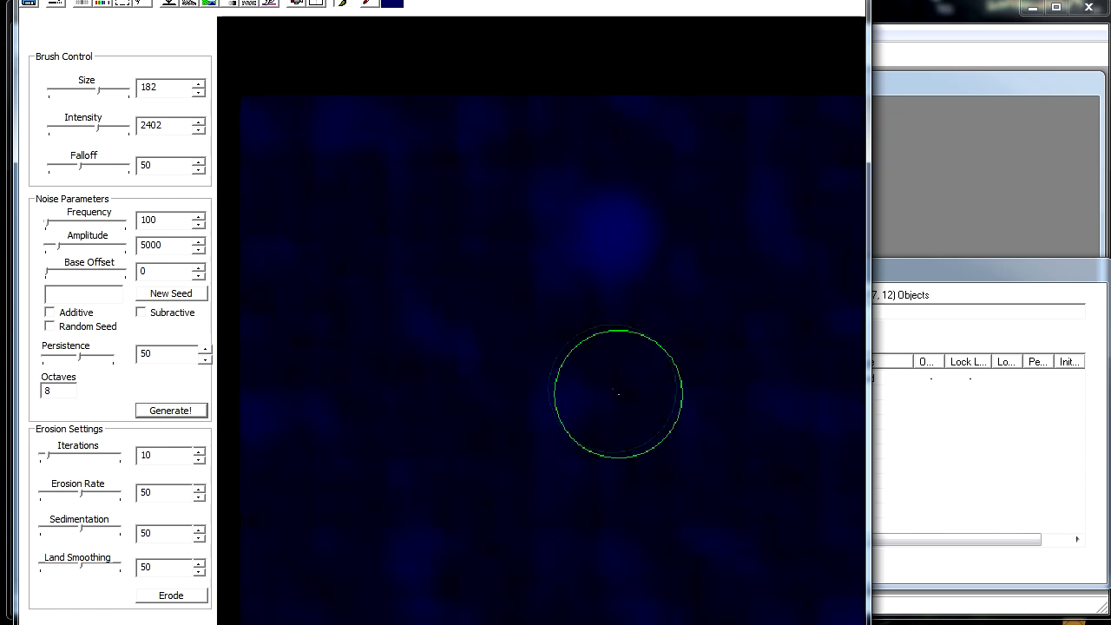
{"action": "middle_click_drag", "start_coordinate": [618, 393], "coordinate": [583, 244]}
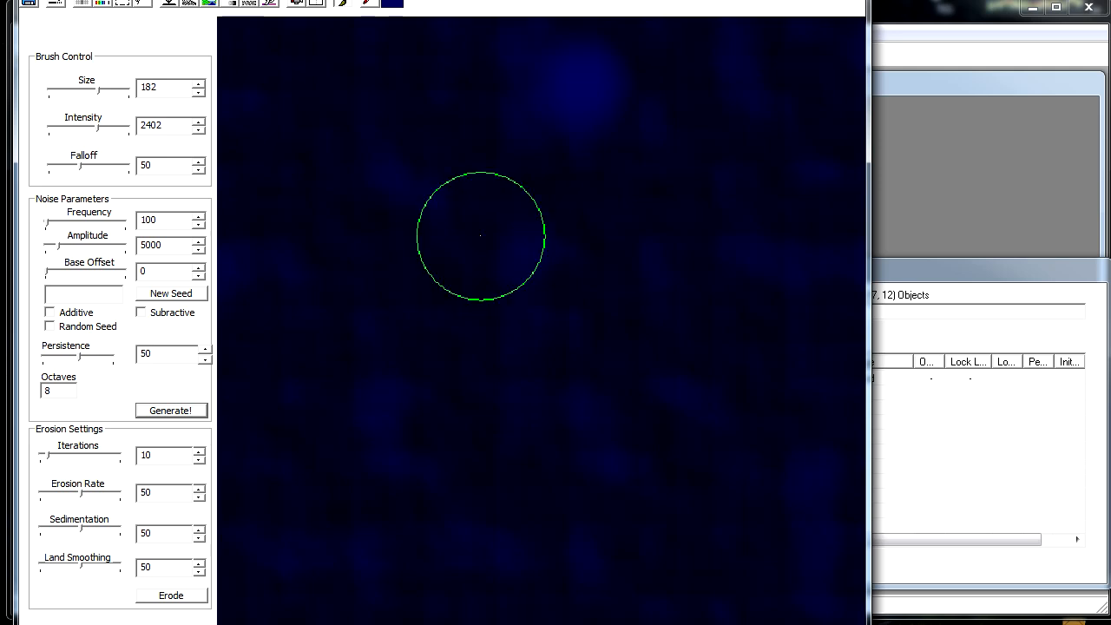
{"action": "scroll", "coordinate": [558, 343], "scroll_direction": "down", "scroll_amount": 1}
{"action": "scroll", "coordinate": [558, 343], "scroll_direction": "down", "scroll_amount": 2}
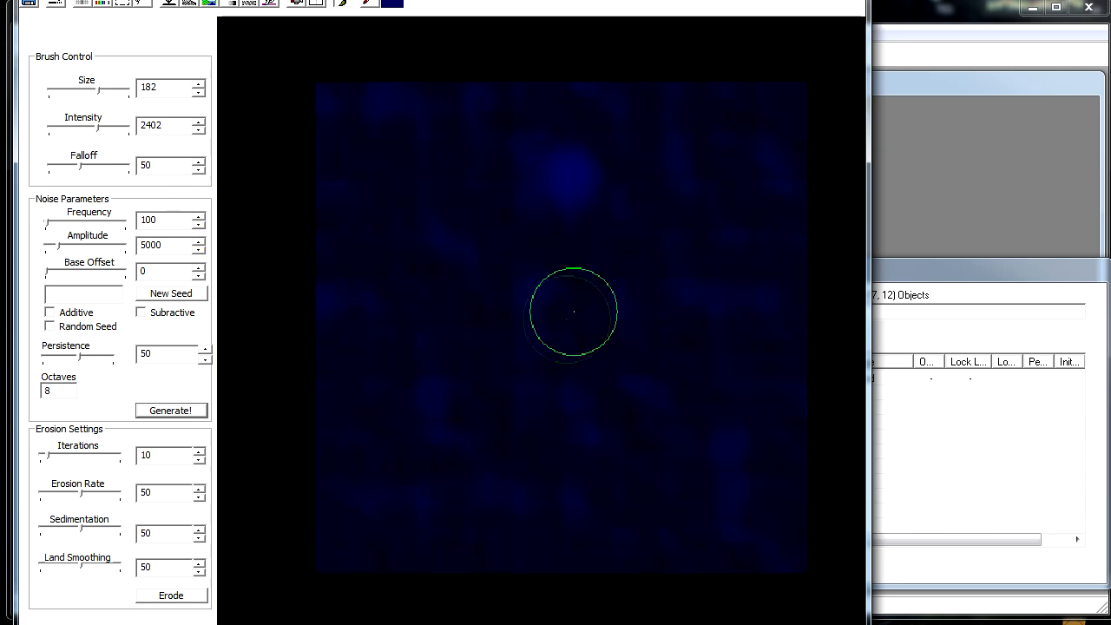
{"action": "scroll", "coordinate": [670, 246], "scroll_direction": "up", "scroll_amount": 2}
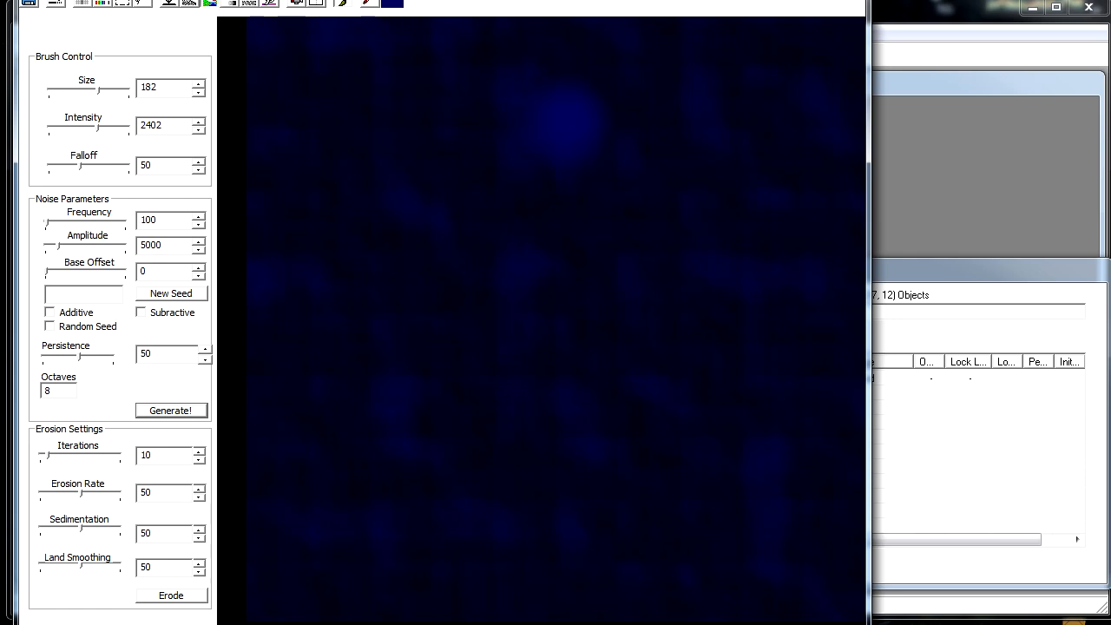
Step: Paint several blue height patches across the upper, middle and lower parts of the heightmap with brush size 182 and intensity 2402
{"action": "left_click", "coordinate": [343, 4]}
{"action": "left_click_drag", "start_coordinate": [391, 141], "coordinate": [632, 278]}
{"action": "left_click", "coordinate": [229, 4]}
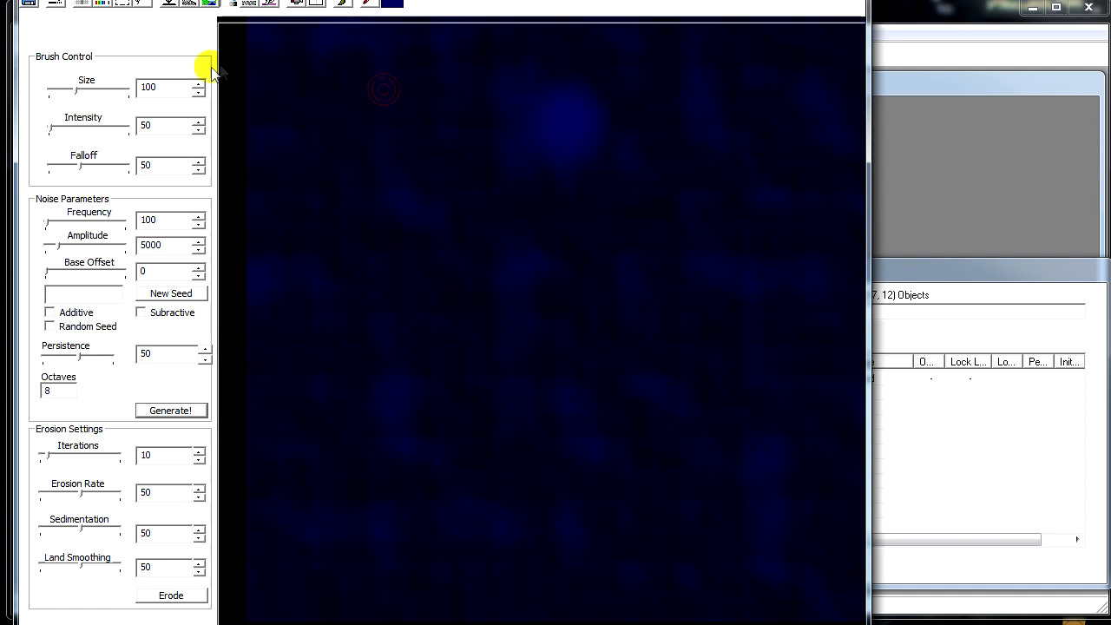
{"action": "left_click", "coordinate": [343, 3]}
{"action": "mouse_move", "coordinate": [552, 293]}
{"action": "left_mouse_down"}
{"action": "mouse_move", "coordinate": [575, 317]}
{"action": "mouse_move", "coordinate": [491, 355]}
{"action": "mouse_move", "coordinate": [516, 355]}
{"action": "mouse_move", "coordinate": [749, 249]}
{"action": "mouse_move", "coordinate": [735, 172]}
{"action": "mouse_move", "coordinate": [315, 206]}
{"action": "mouse_move", "coordinate": [530, 271]}
{"action": "left_mouse_up"}
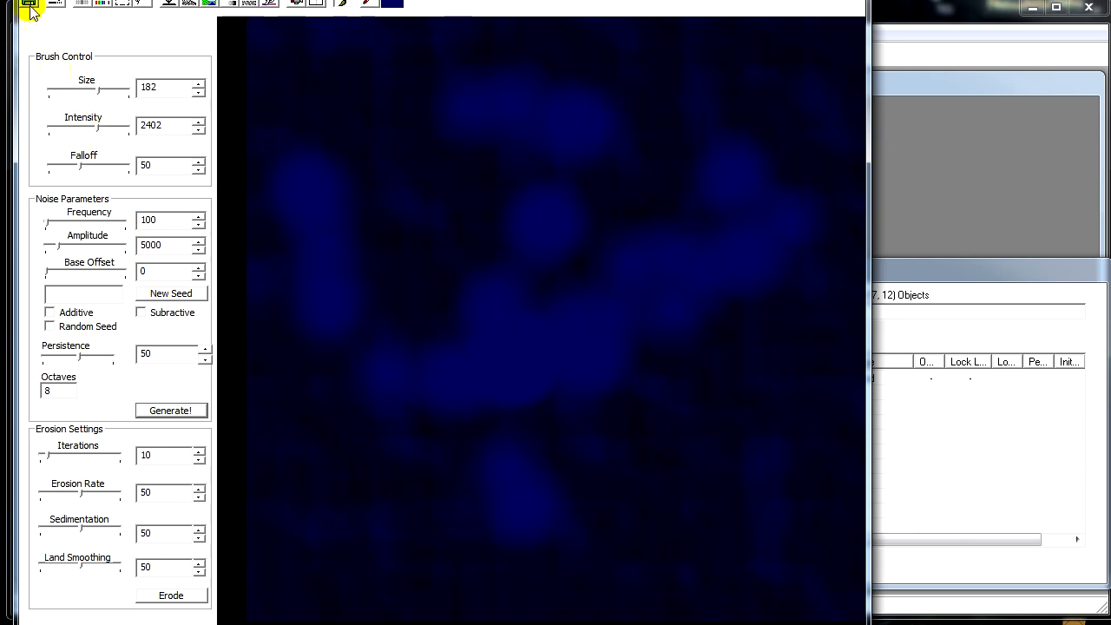
Step: Move the heightmap editor window fully into view and try to save the heightmap edits
{"action": "left_click_drag", "start_coordinate": [29, 0], "coordinate": [35, 38]}
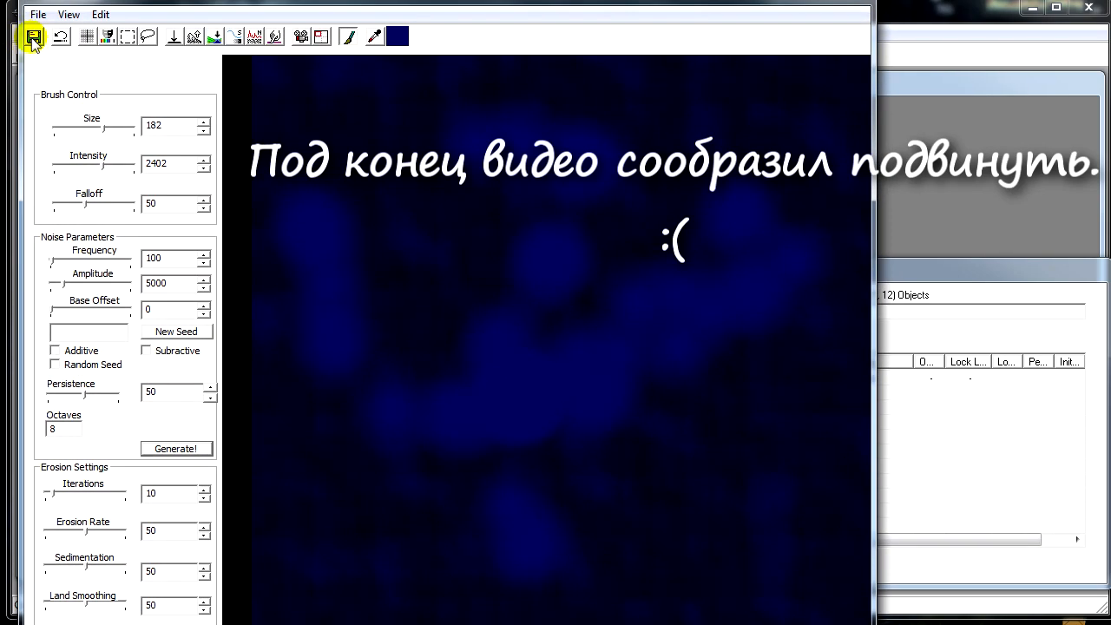
{"action": "left_click", "coordinate": [33, 38]}
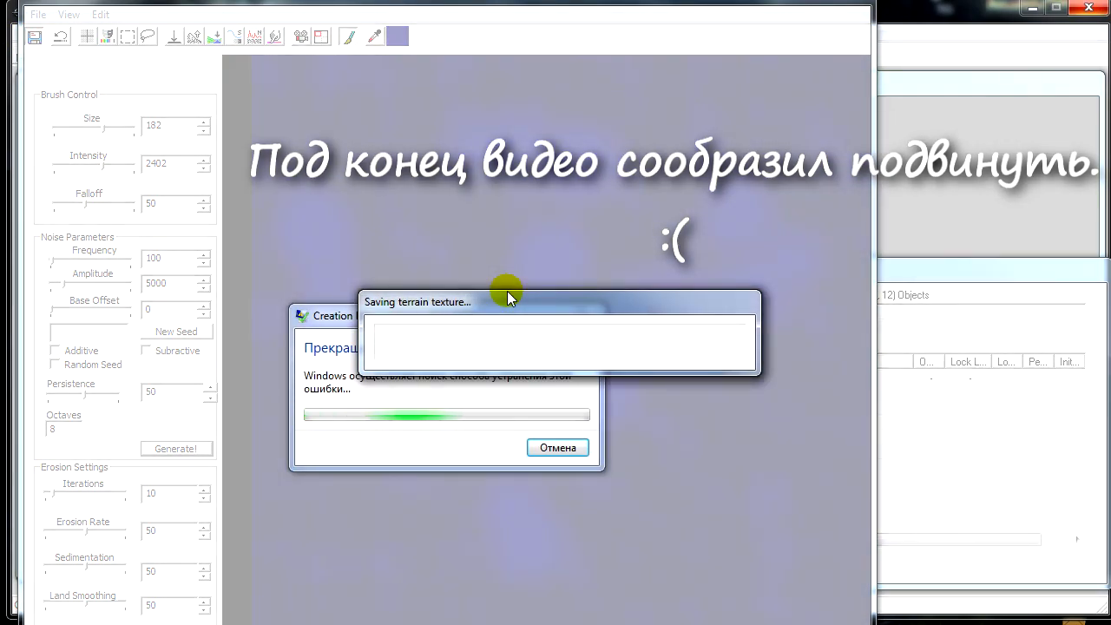
Step: Cancel the Windows error search for the stopped program and relaunch the Creation Kit from the desktop
{"action": "left_click", "coordinate": [328, 334]}
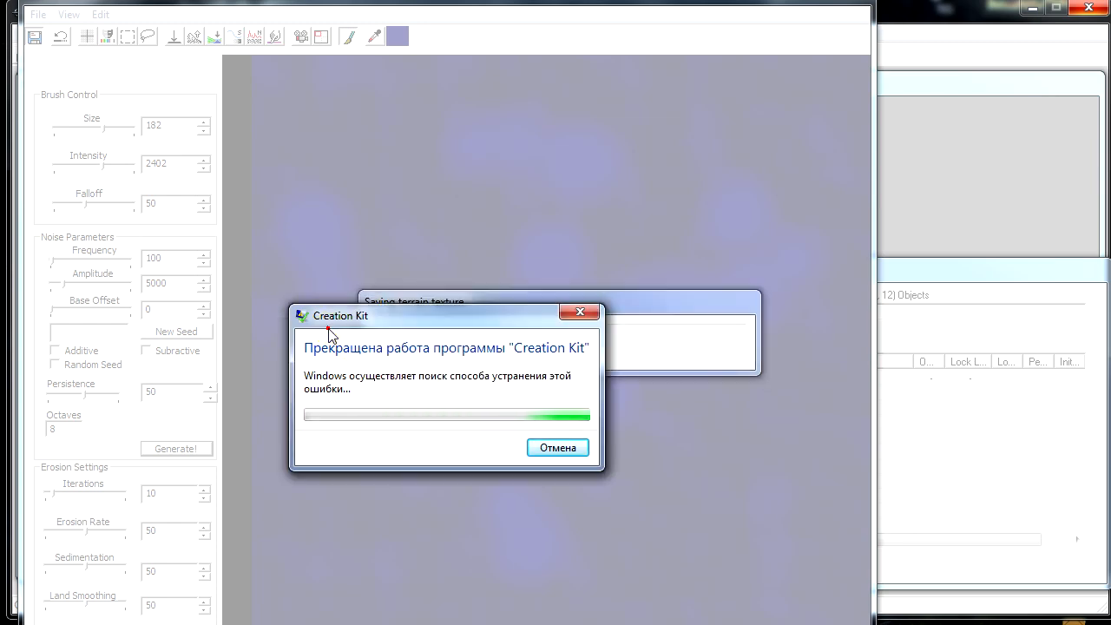
{"action": "left_click", "coordinate": [558, 446]}
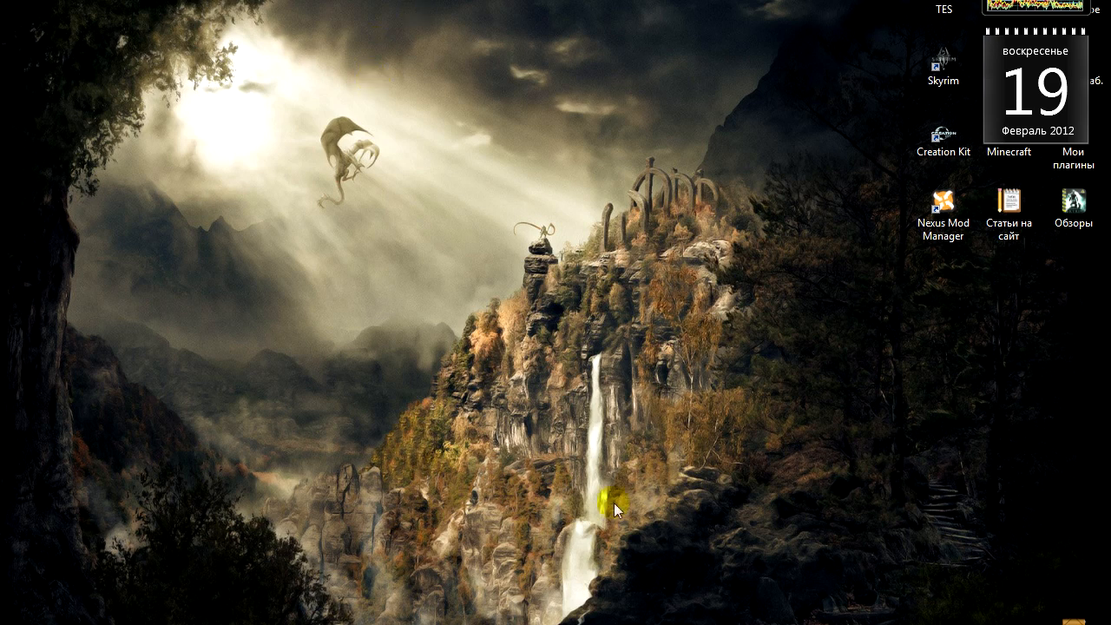
{"action": "double_click", "coordinate": [922, 131]}
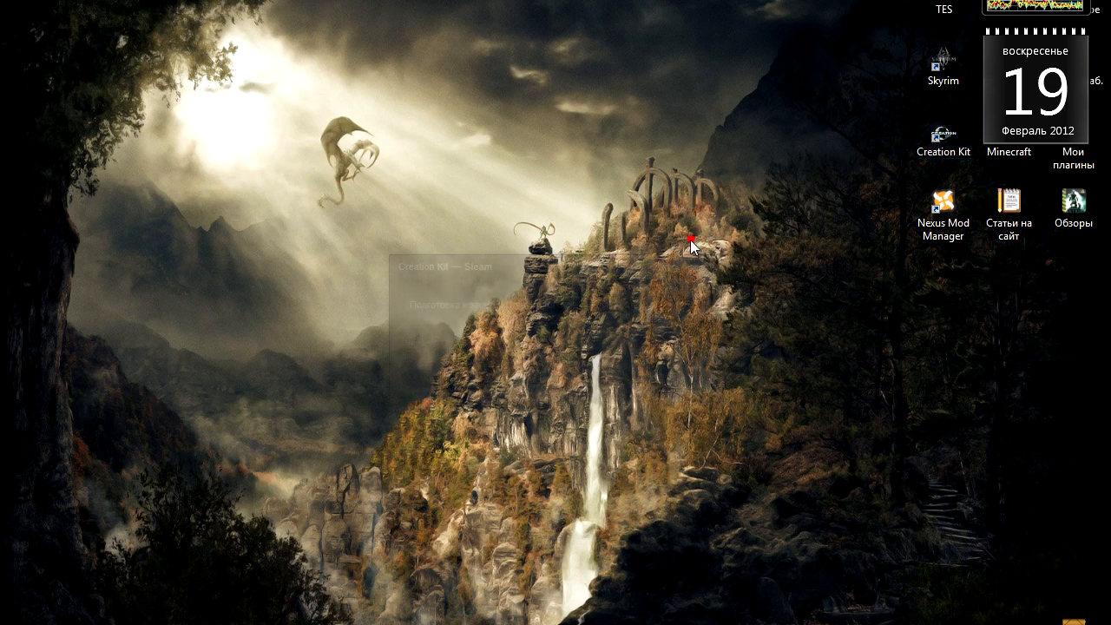